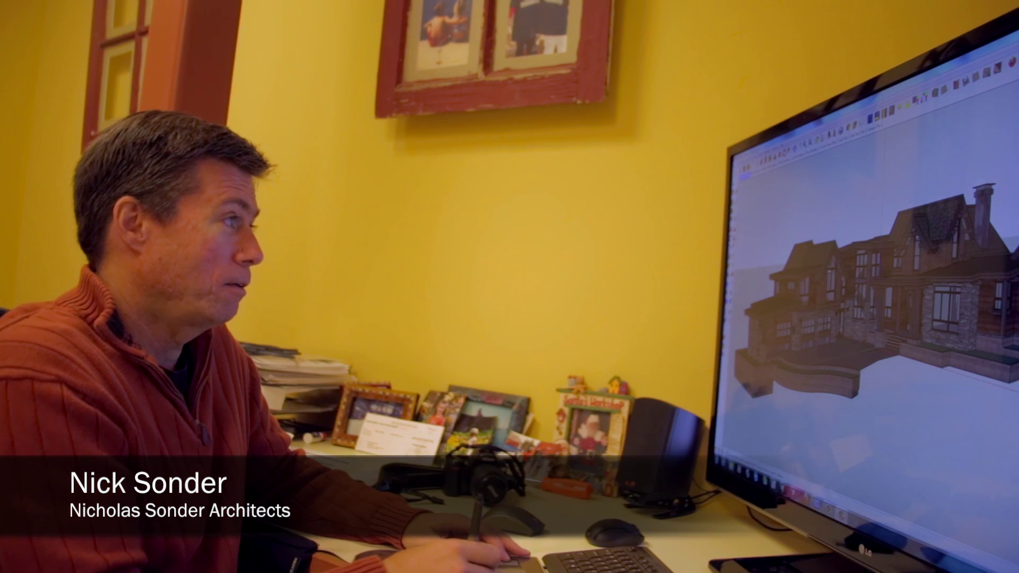
Orbit around the house model to examine its exterior from the front round to the rear patio
mouse_move(849, 372)
middle_mouse_down()
mouse_move(866, 390)
mouse_move(855, 351)
mouse_move(865, 382)
middle_mouse_up()
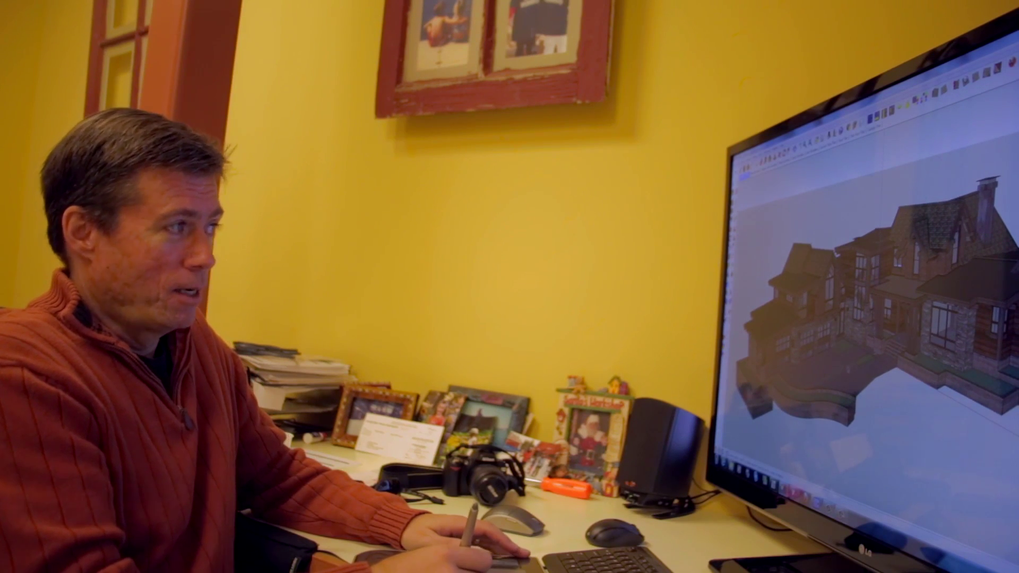
mouse_move(836, 313)
middle_mouse_down()
mouse_move(990, 308)
mouse_move(913, 346)
middle_mouse_up()
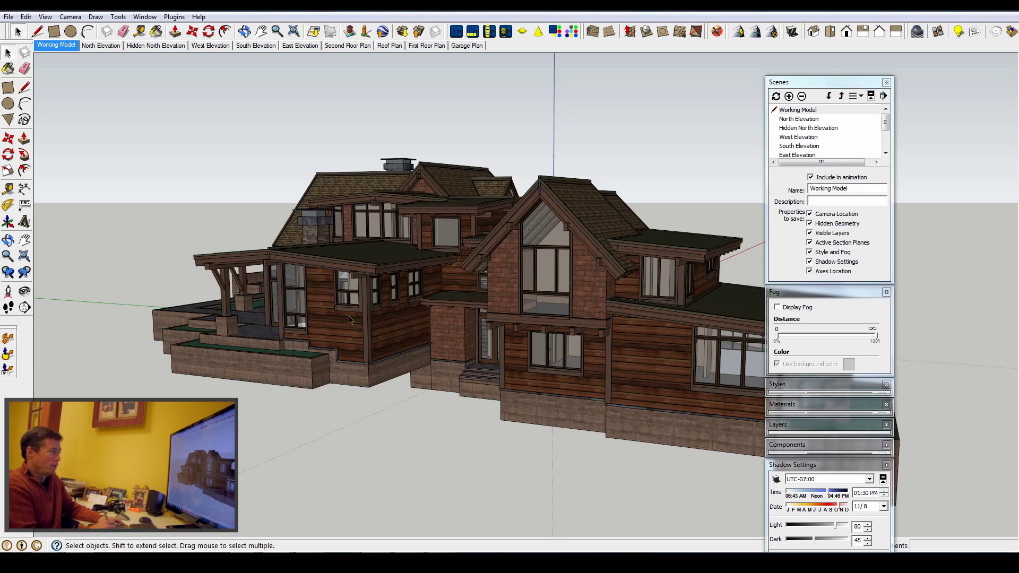
mouse_move(530, 324)
middle_mouse_down()
mouse_move(559, 325)
mouse_move(410, 318)
mouse_move(484, 311)
mouse_move(428, 315)
mouse_move(475, 308)
mouse_move(643, 328)
mouse_move(728, 425)
mouse_move(596, 441)
mouse_move(462, 371)
mouse_move(331, 300)
mouse_move(243, 171)
middle_mouse_up()
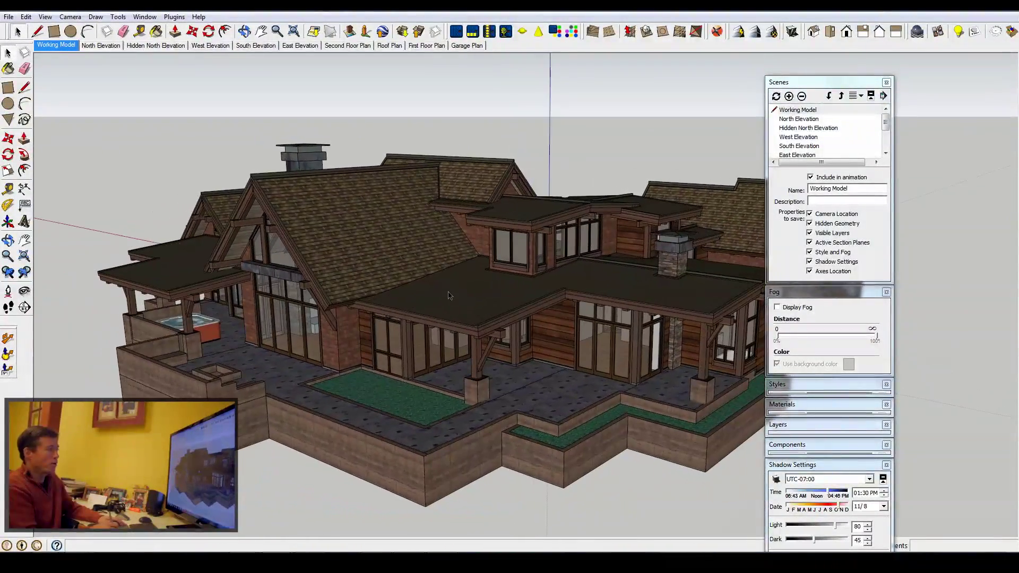
Review the North Elevation, Hidden North Elevation and West Elevation scenes of the house
left_click(112, 46)
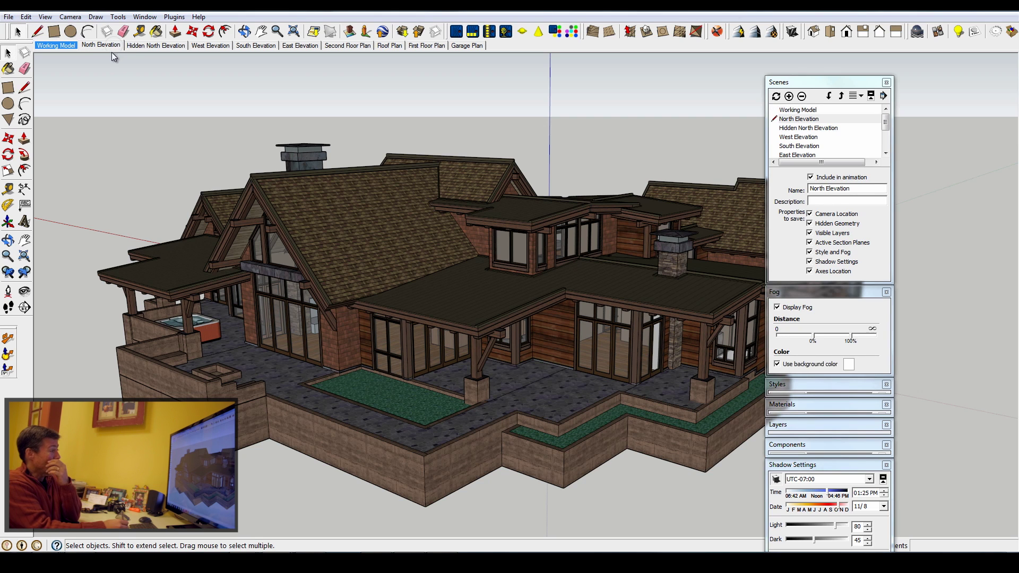
left_click(85, 47)
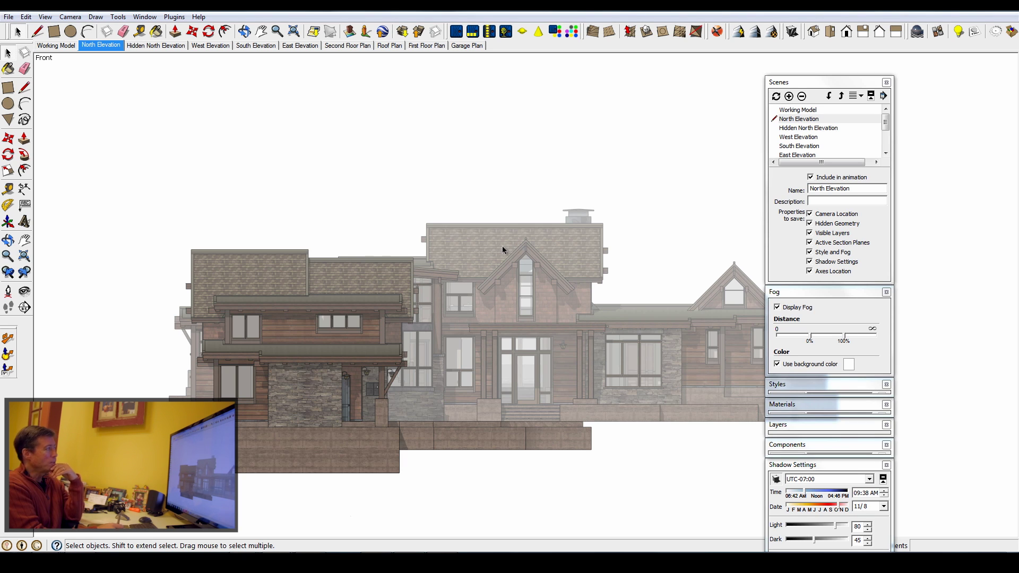
left_click(162, 45)
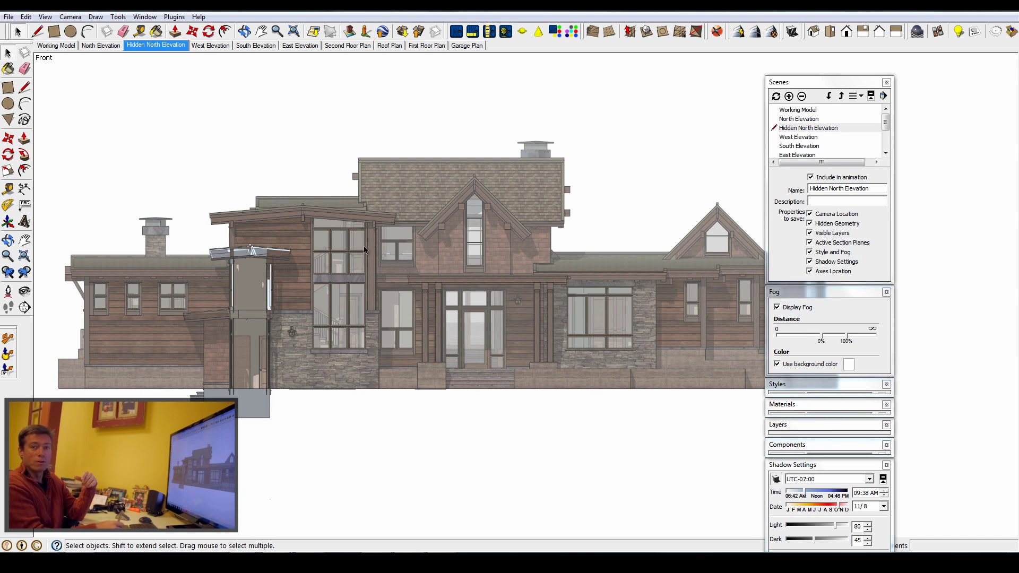
left_click(211, 46)
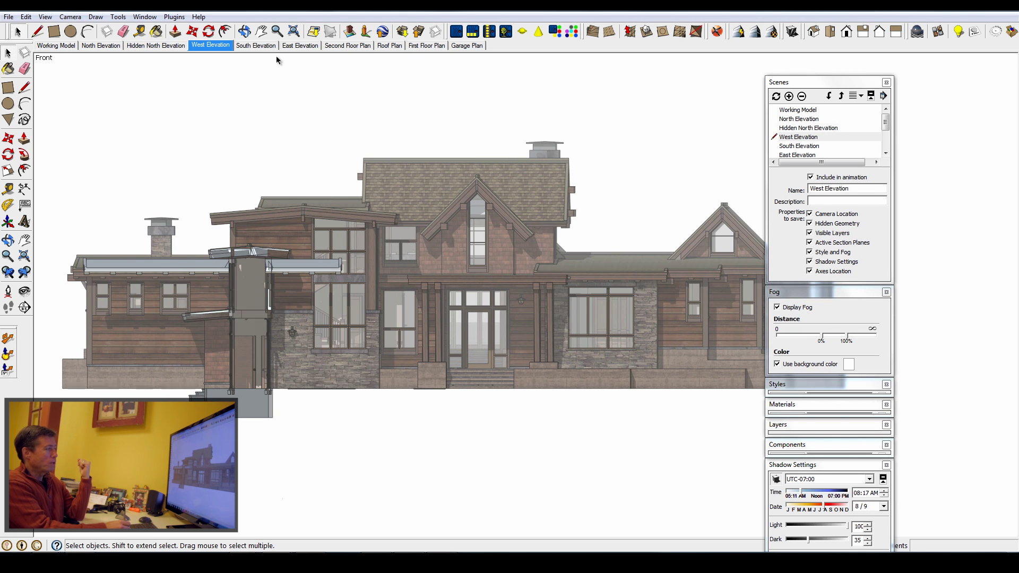
key("F4")
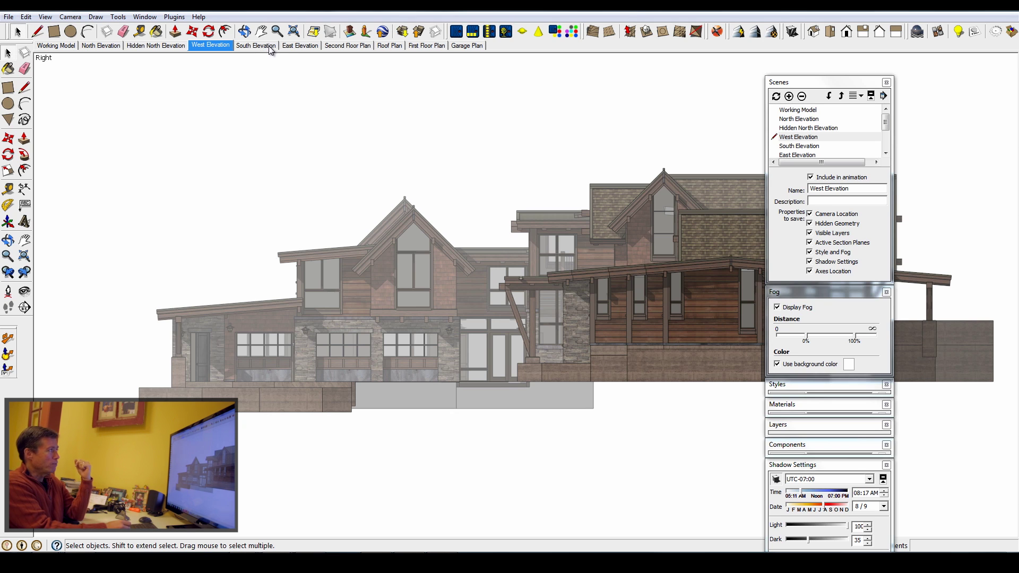
Review the Second Floor Plan, Roof Plan, First Floor Plan and Garage Plan scenes
left_click(358, 46)
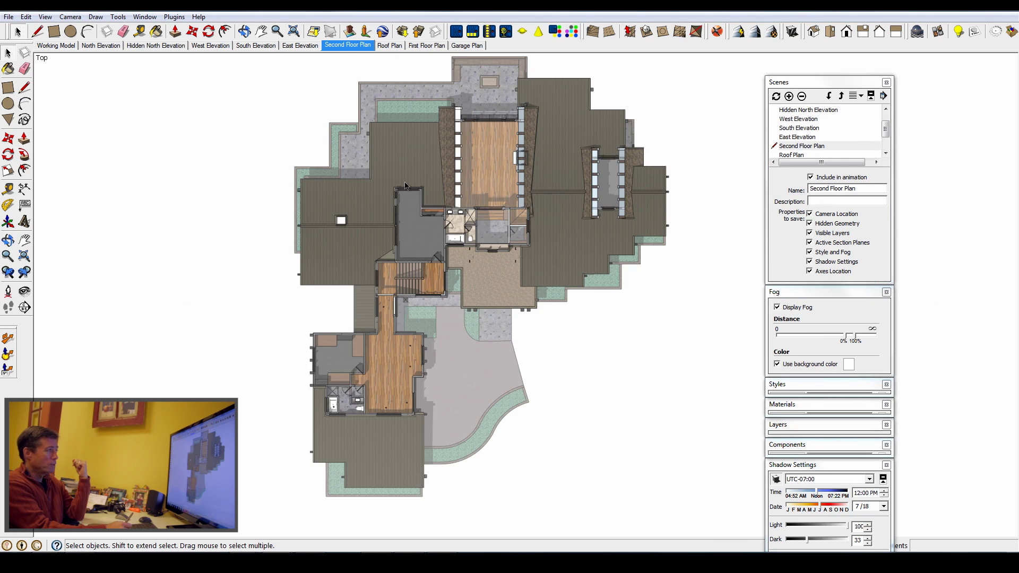
left_click(392, 46)
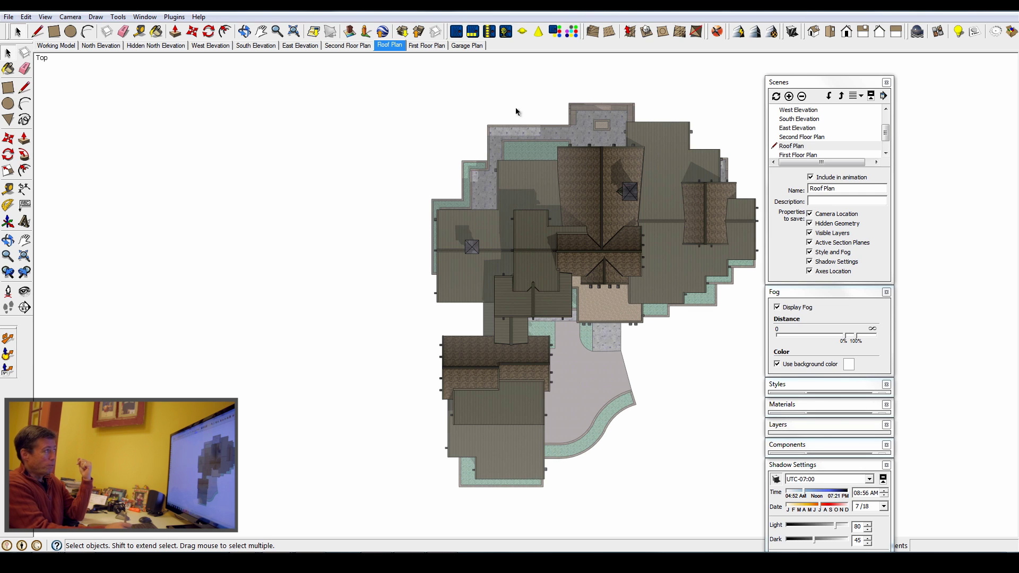
left_click(426, 46)
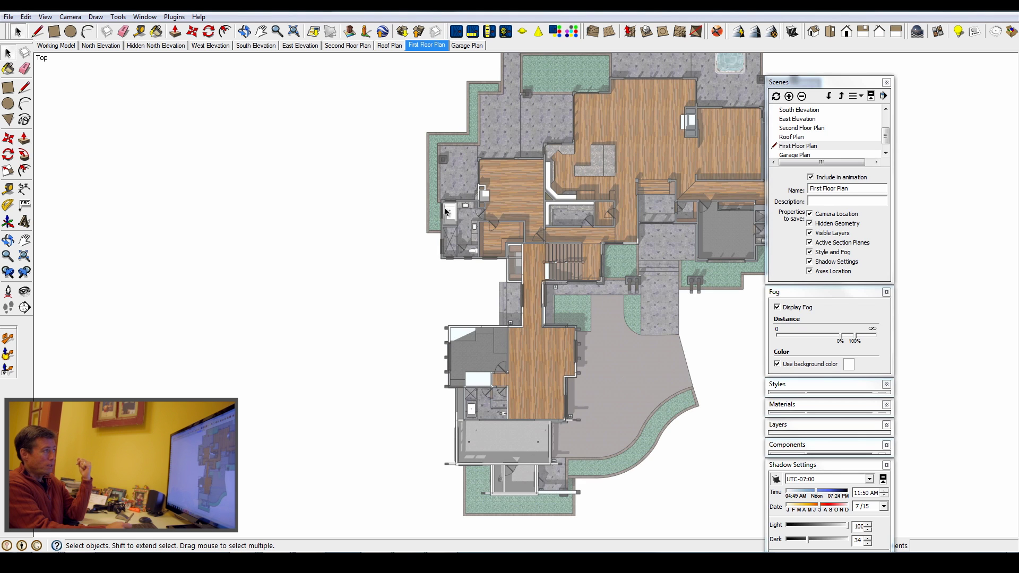
left_click(473, 46)
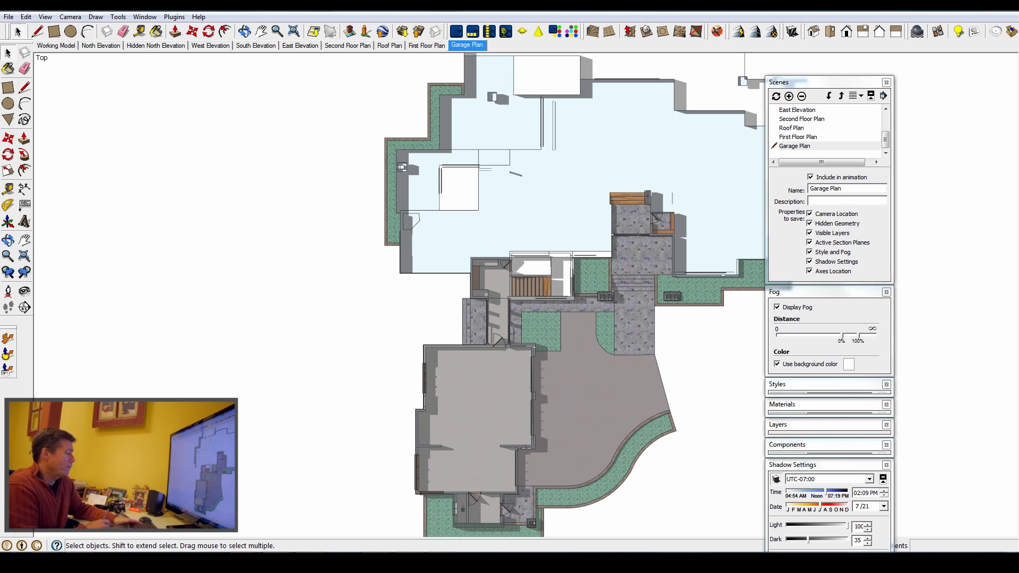
Switch to the other open SketchUp model and examine the landscaped house, entry and driveway from a higher angle
mouse_move(271, 543)
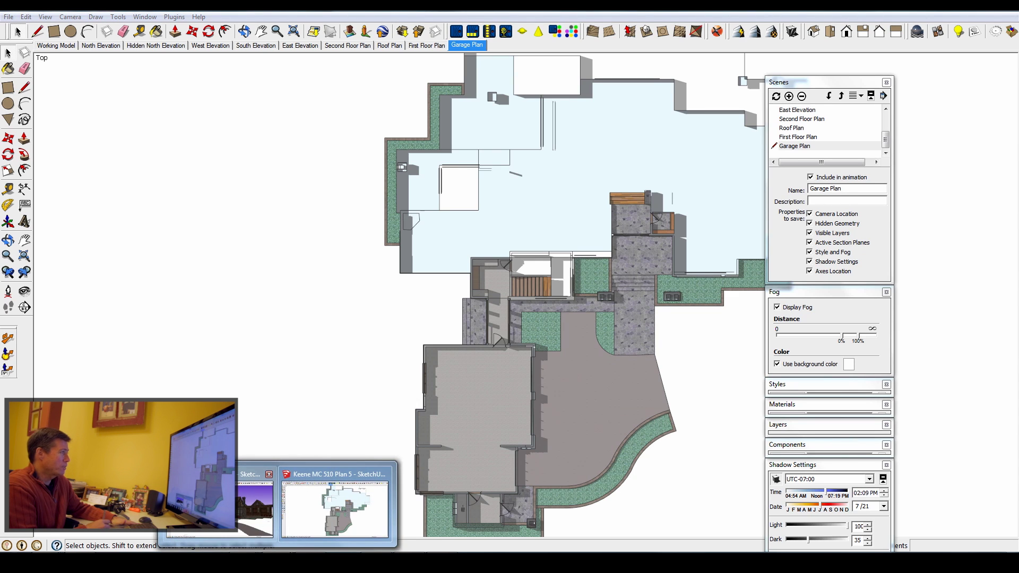
left_click(255, 507)
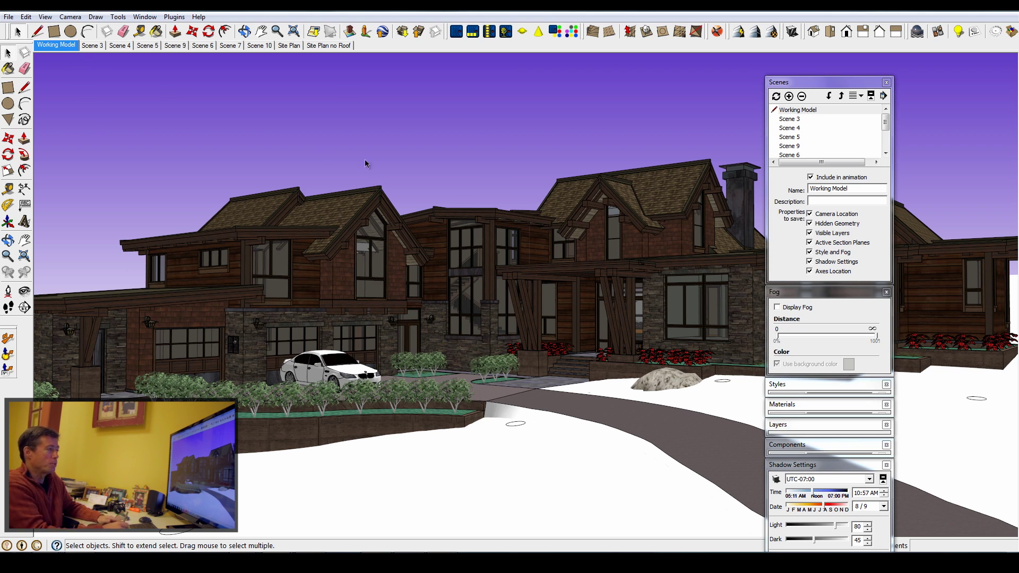
key("o")
left_click_drag(531, 262, 462, 240)
key("space")
middle_click_drag(462, 240, 333, 404)
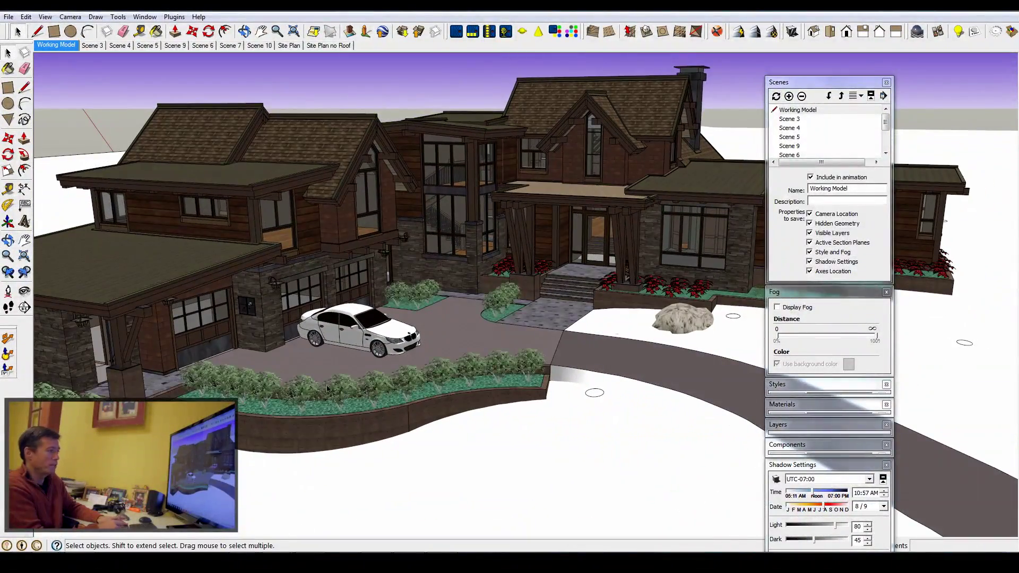
middle_click_drag(413, 185, 361, 191)
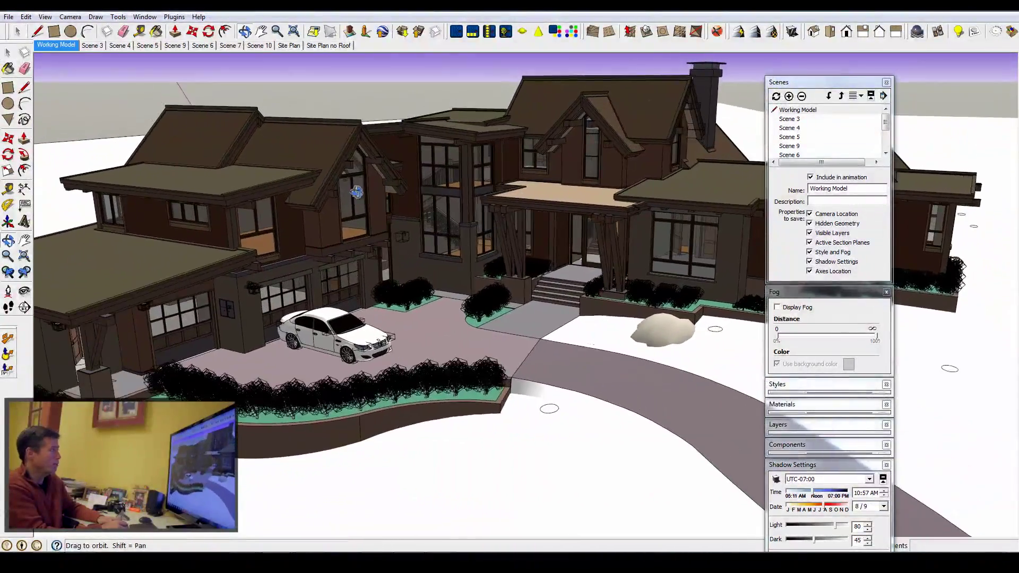
left_click(56, 45)
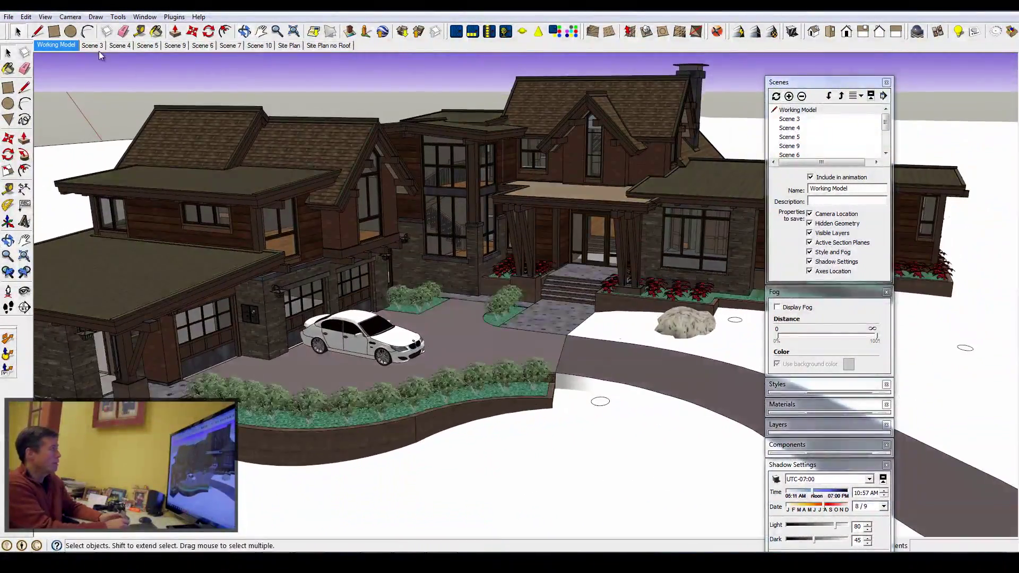
View Scene 3 and Scene 4 to examine the house among the trees from the road
left_click(94, 45)
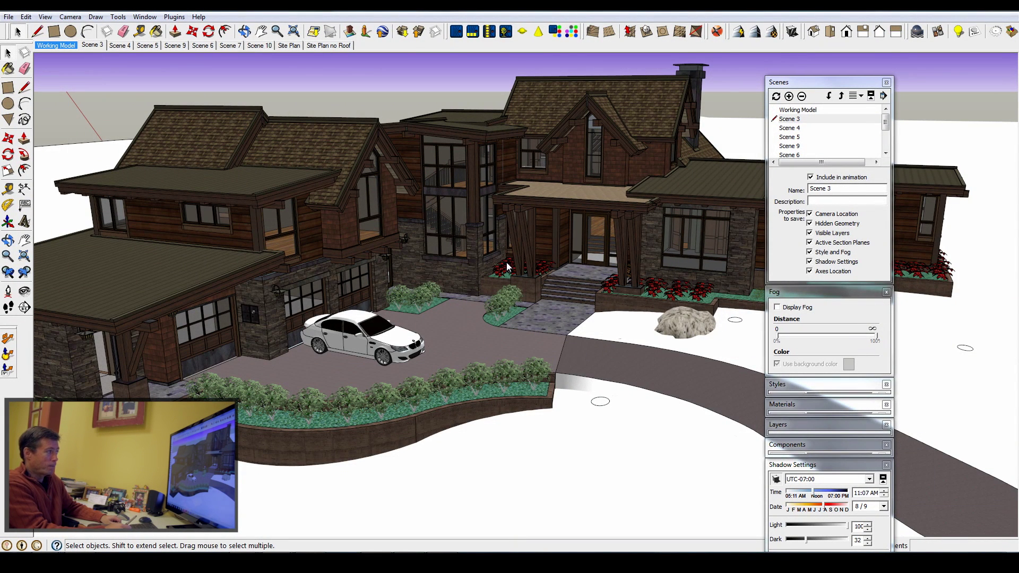
key("Page_Down")
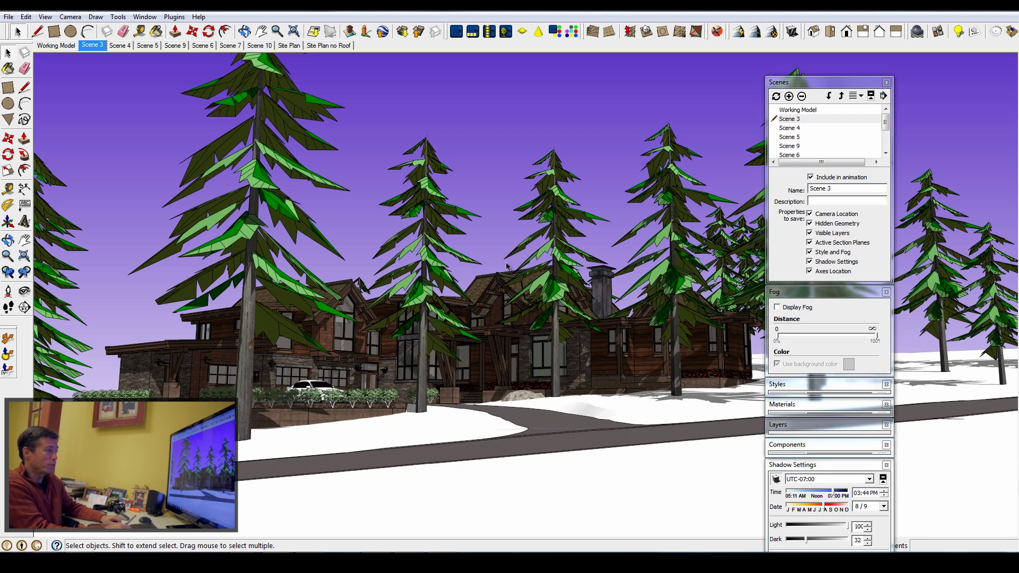
left_click(120, 45)
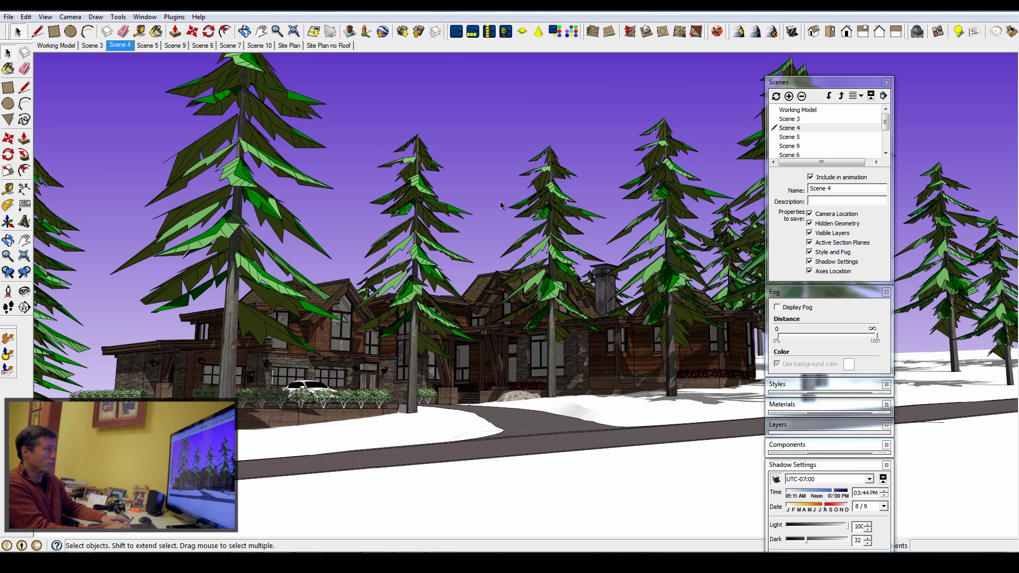
scroll(483, 193, "up", 5)
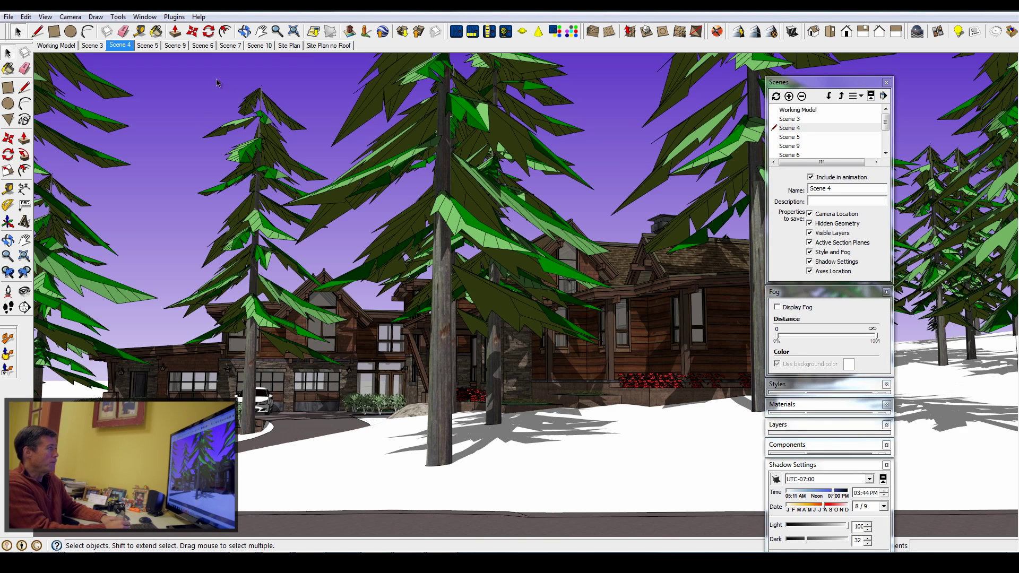
Make the Property Line layer visible in the Site Plan scene, and view the Site Plan no Roof scene
left_click(291, 46)
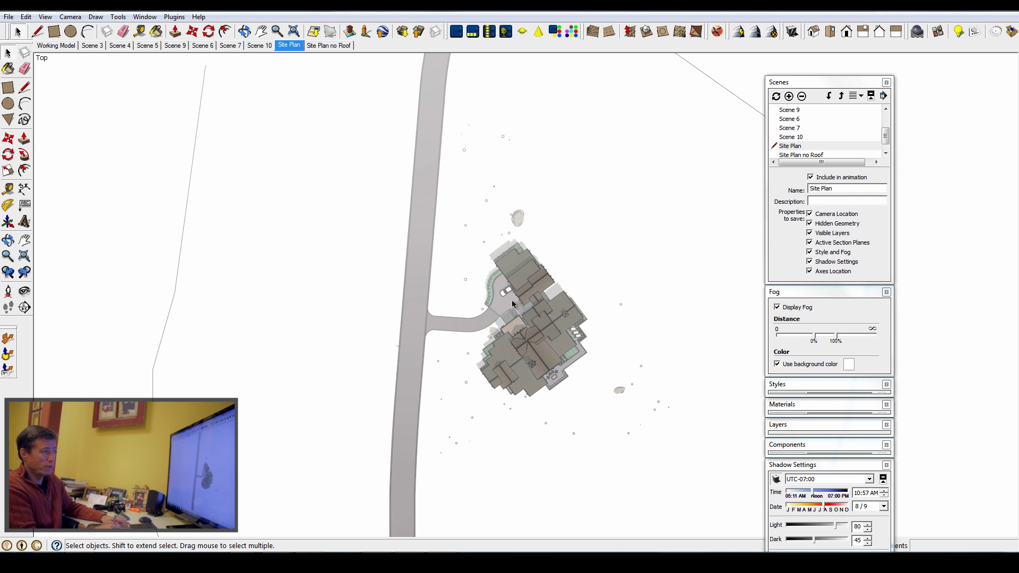
left_click(814, 428)
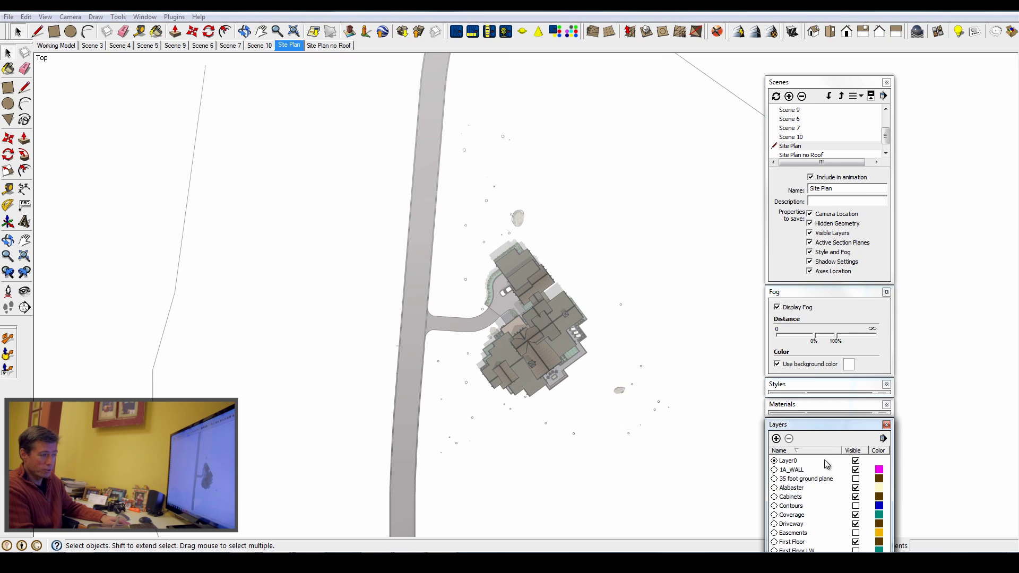
left_click(836, 82)
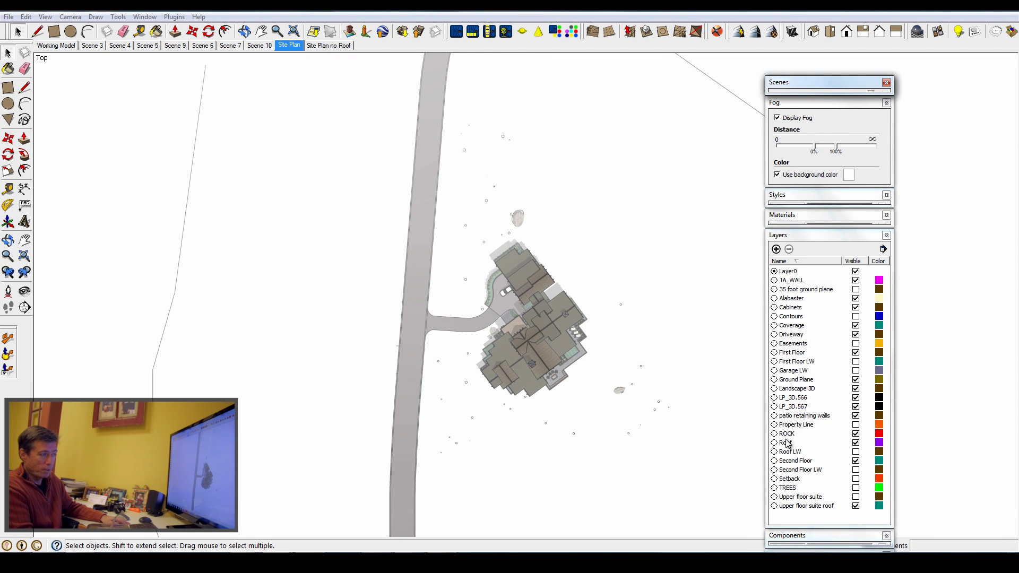
left_click(856, 425)
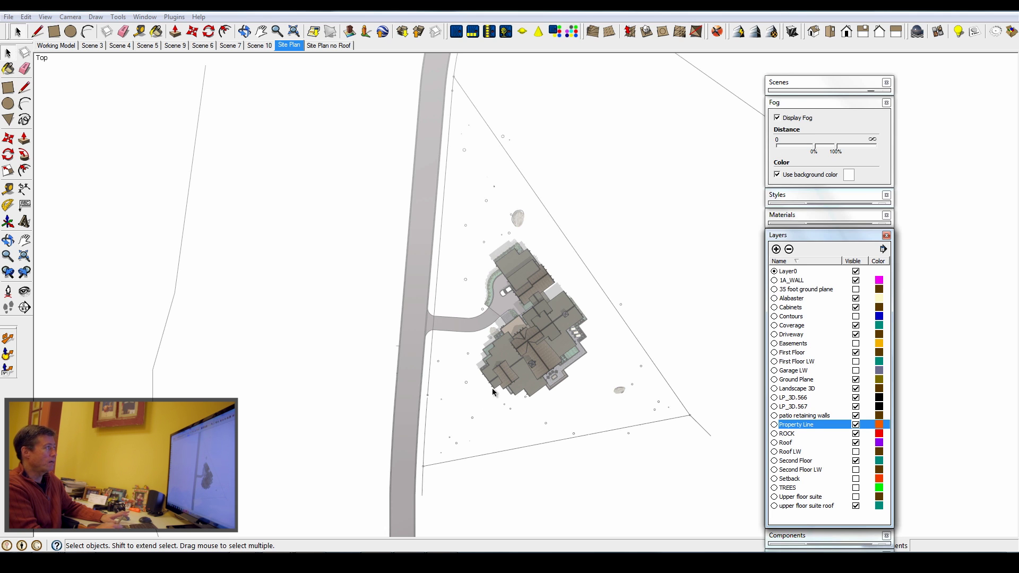
left_click(330, 45)
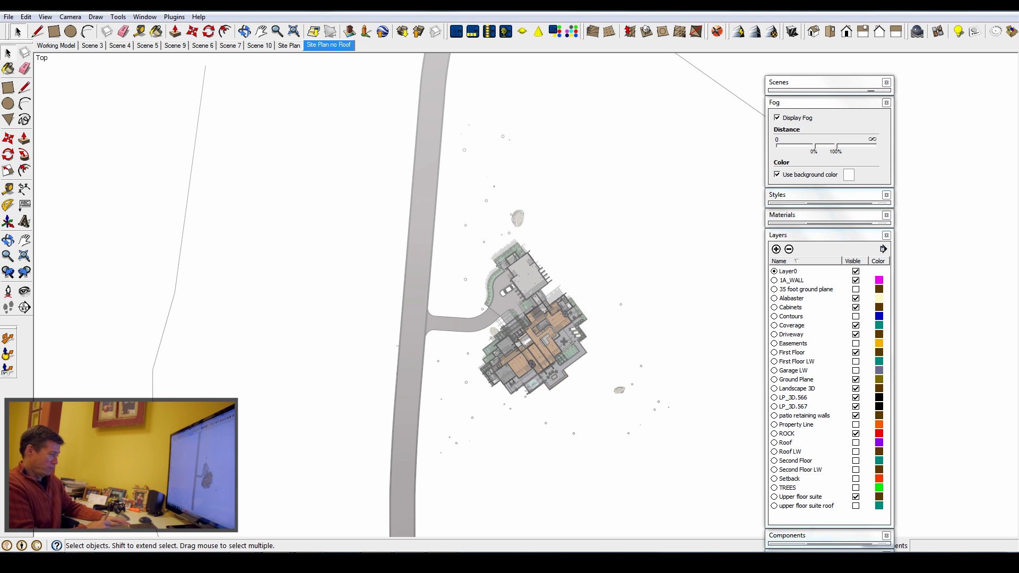
Switch to the floor plans document in LayOut and review sheets A2.1 through A2.5
key("alt+Tab")
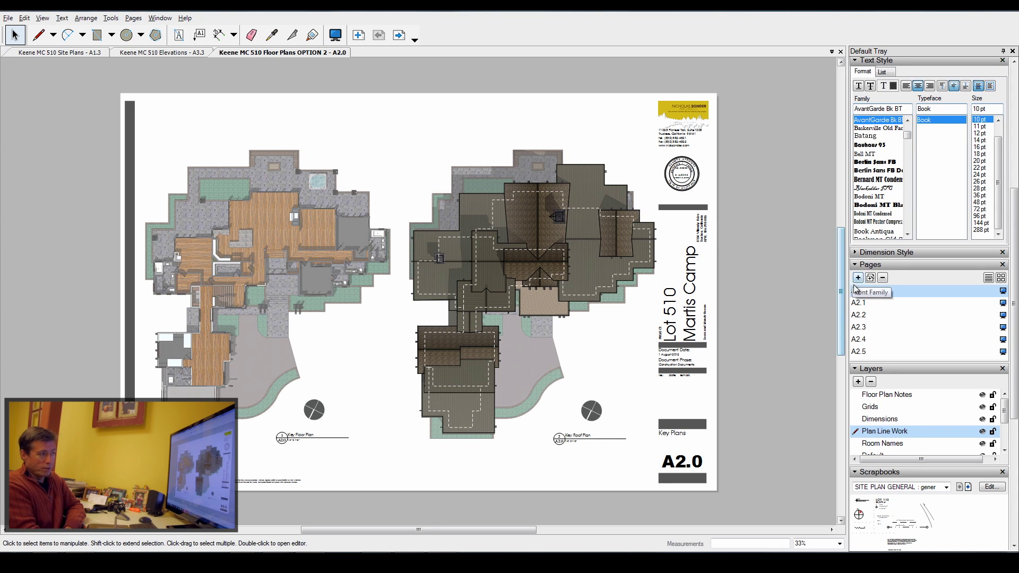
left_click(860, 304)
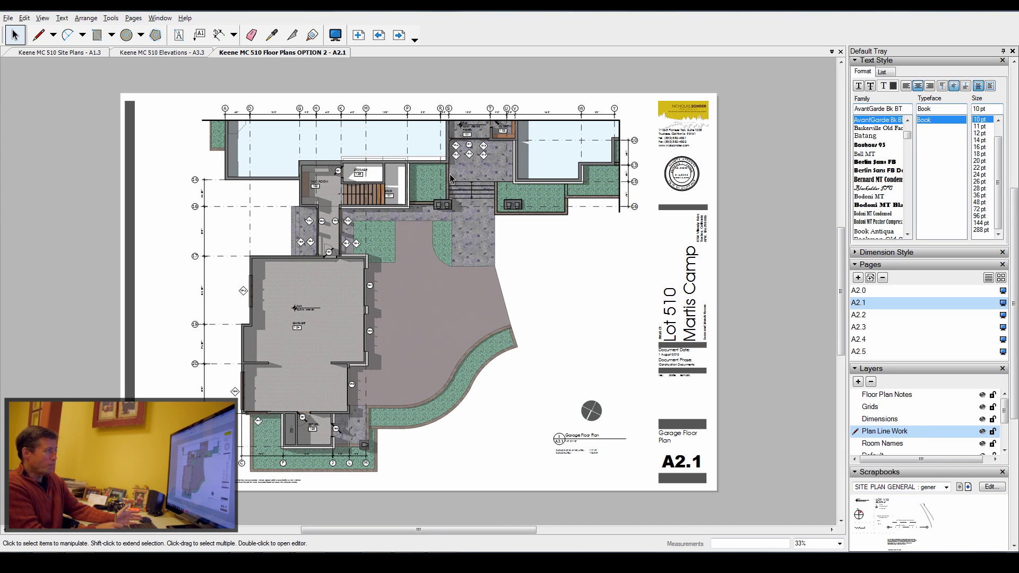
left_click(864, 317)
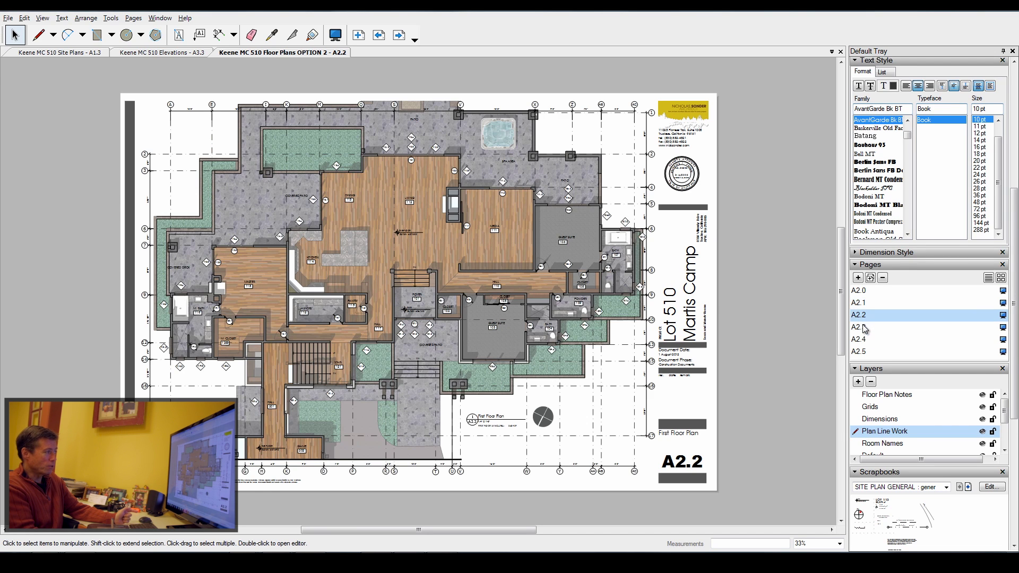
left_click(427, 242)
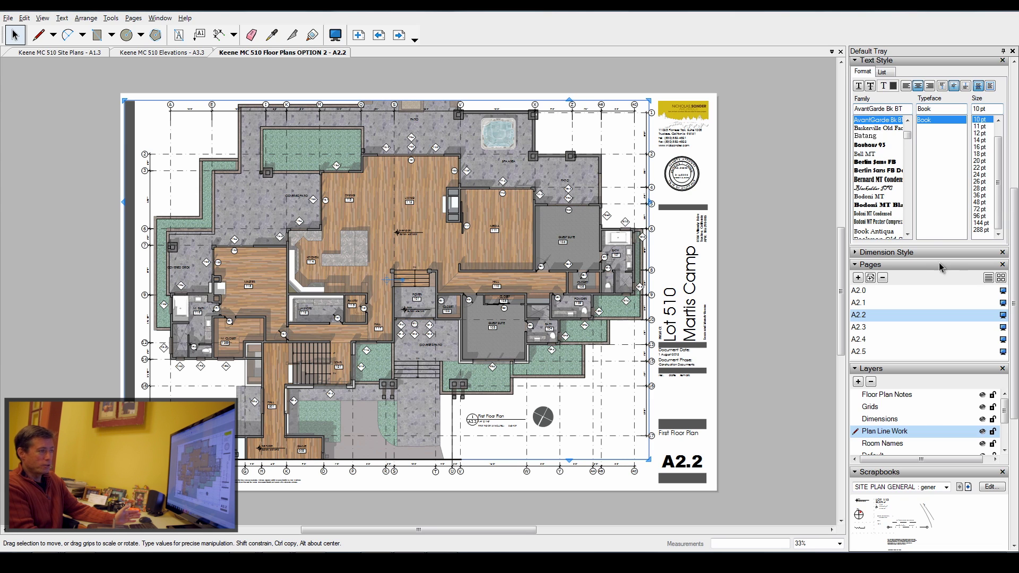
left_click(860, 328)
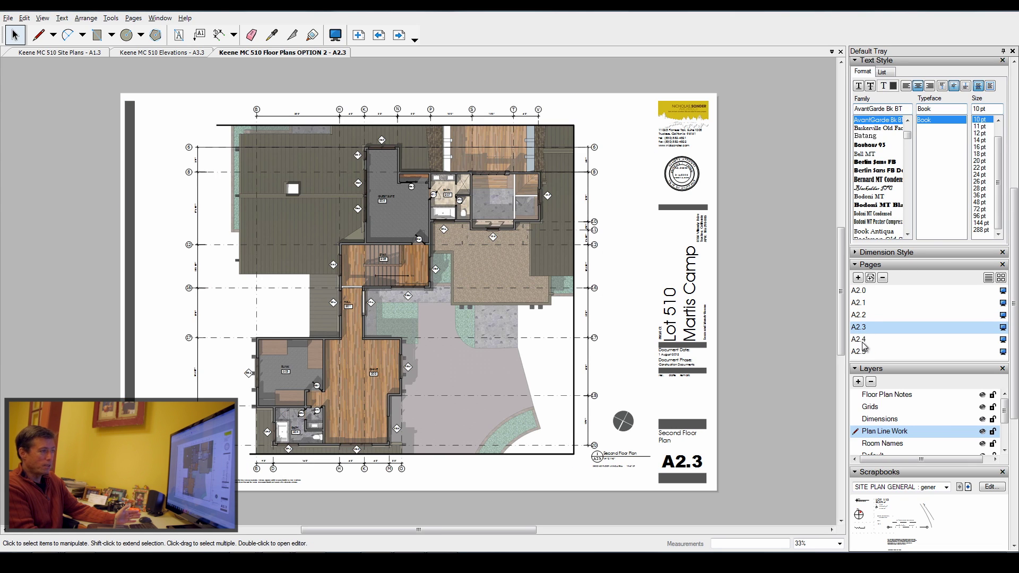
left_click(860, 342)
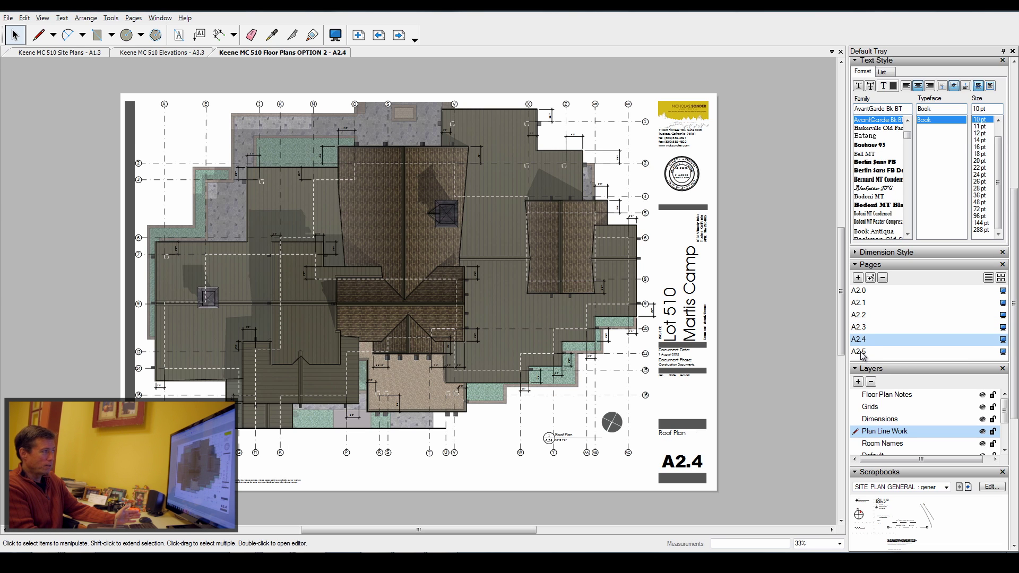
left_click(860, 353)
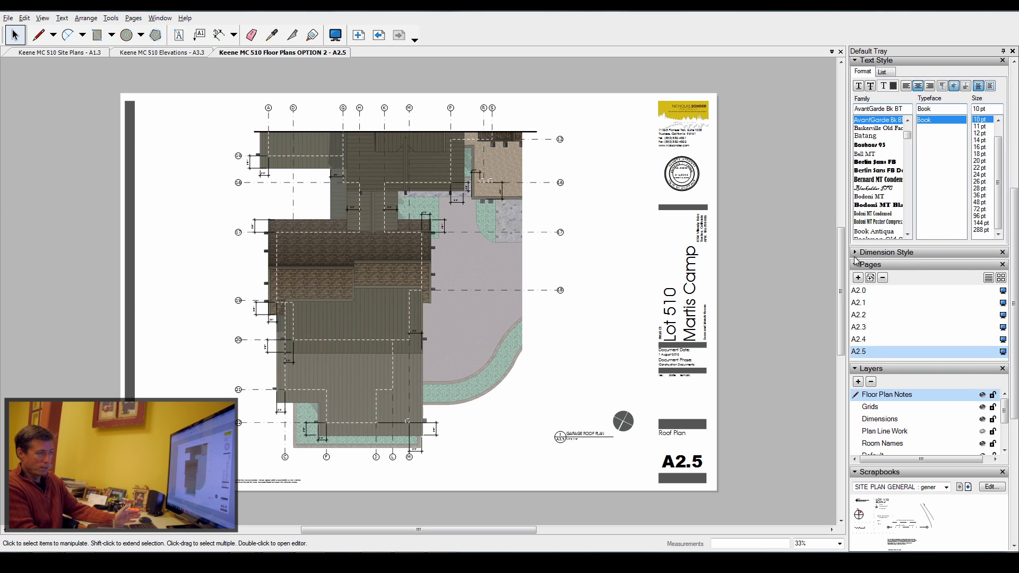
View sheets A2.1 and A2.2, and delete the line work viewport overlaying the first floor plan on A2.2
left_click(860, 303)
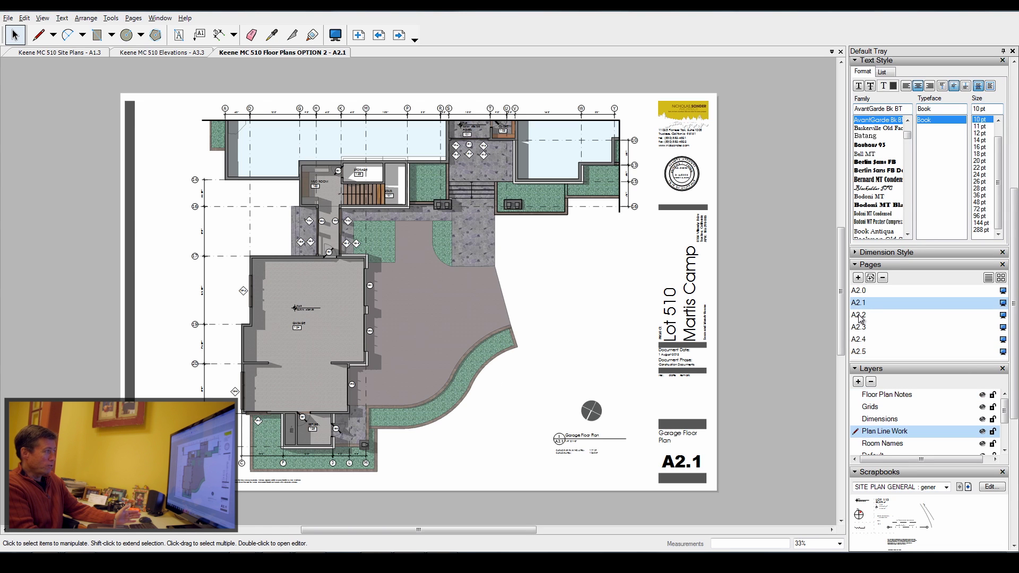
left_click(863, 316)
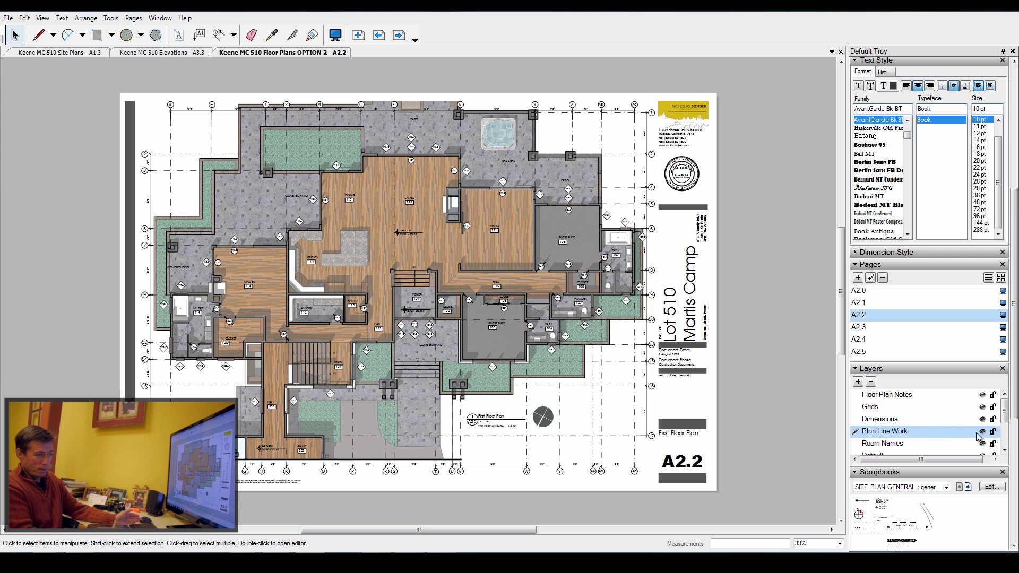
scroll(1007, 419, "down", 3)
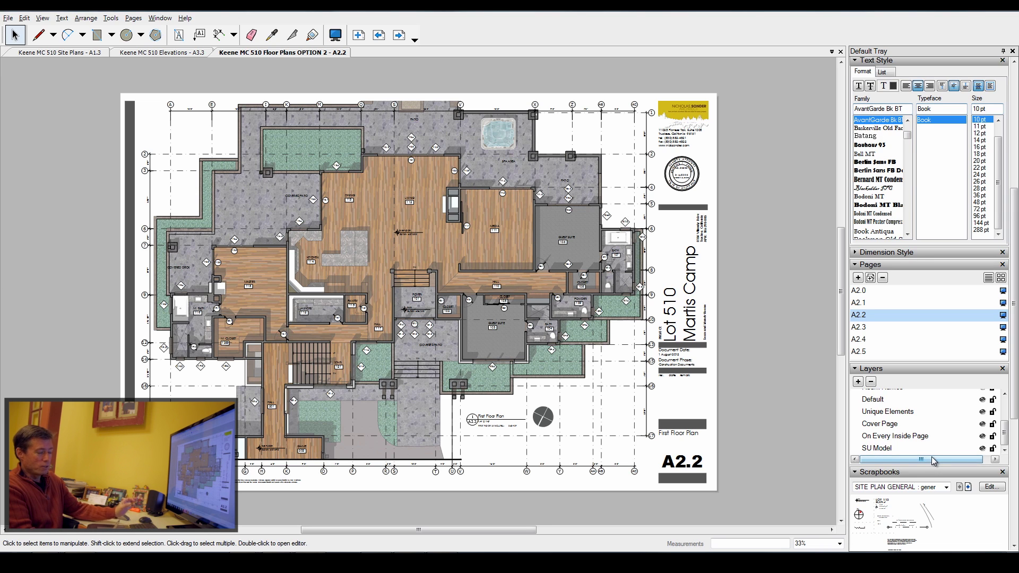
left_click_drag(1007, 432, 1012, 418)
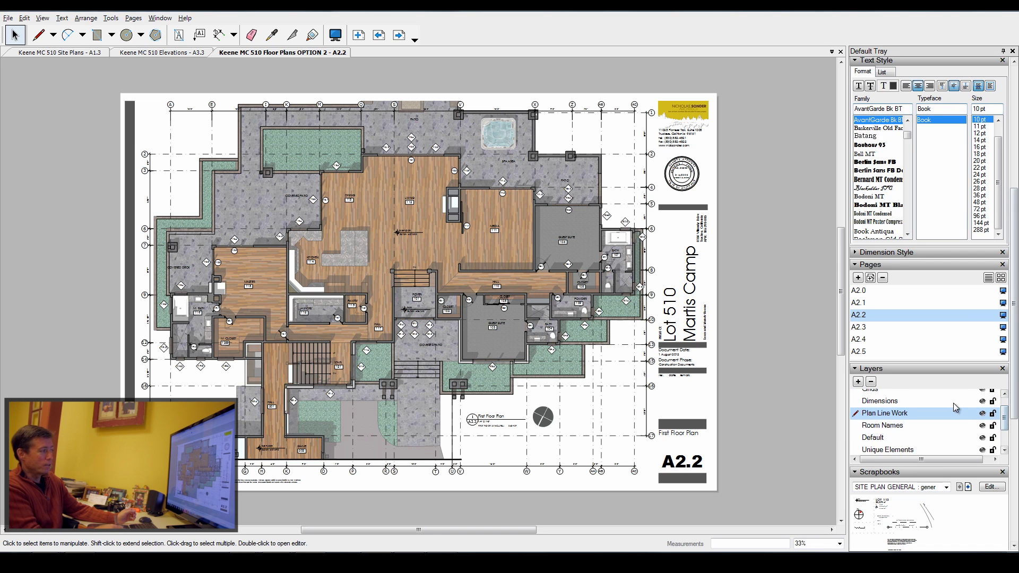
left_click(527, 271)
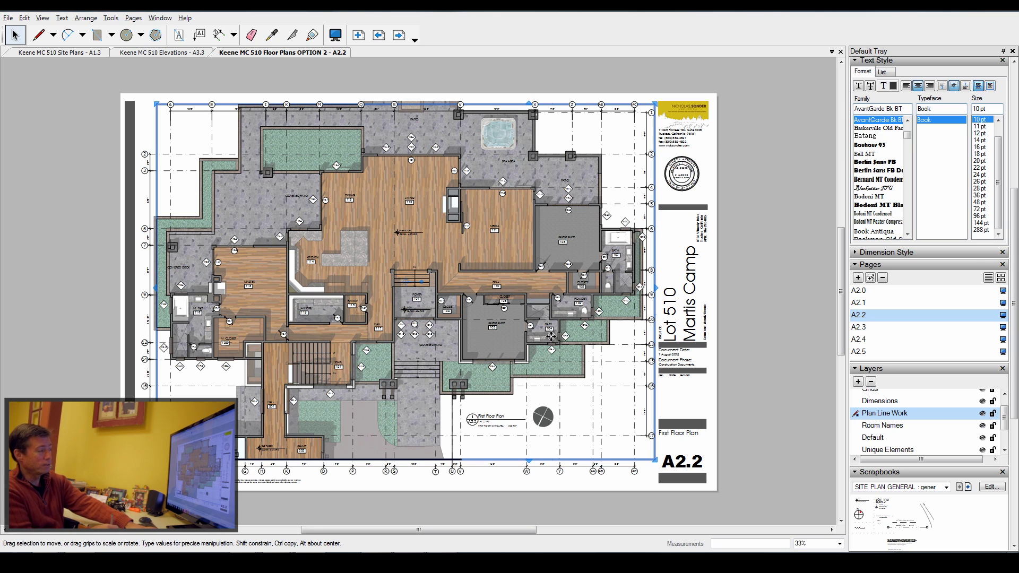
key("Escape")
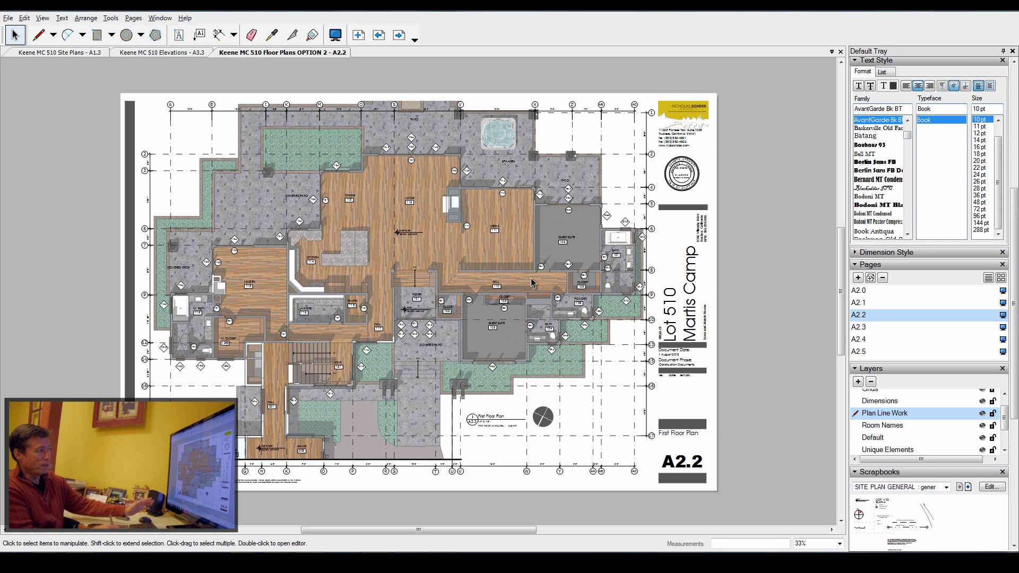
Switch to the Keene MC 510 Plan 5 model in SketchUp, show the First Floor Plan scene and turn off its section cuts
mouse_move(277, 562)
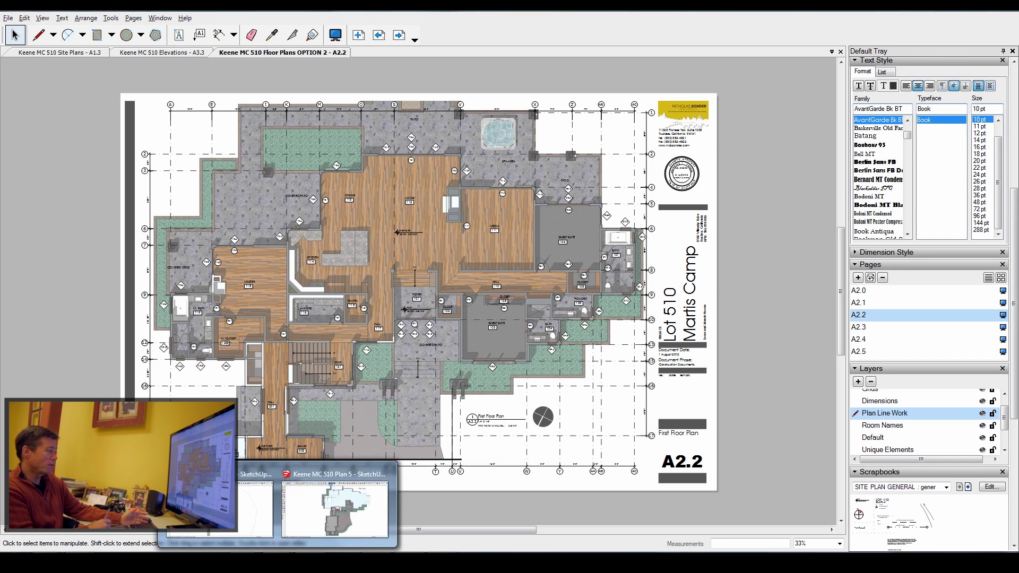
left_click(335, 507)
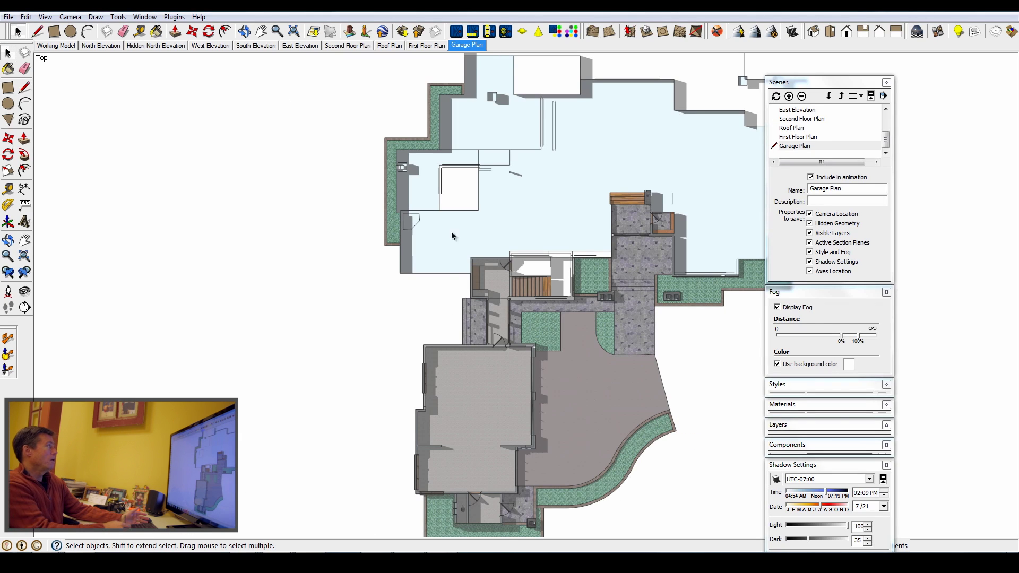
left_click(424, 46)
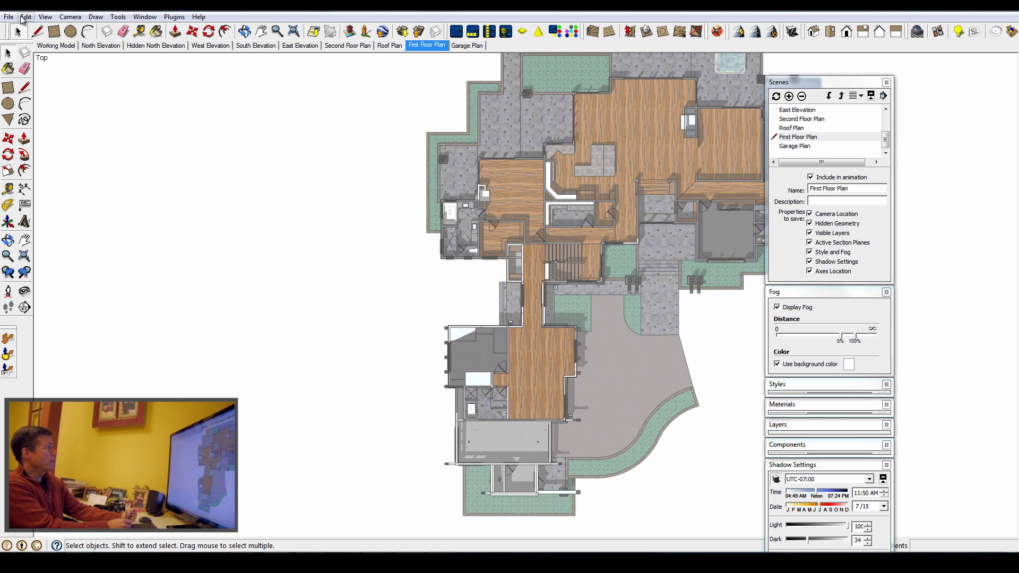
left_click(44, 18)
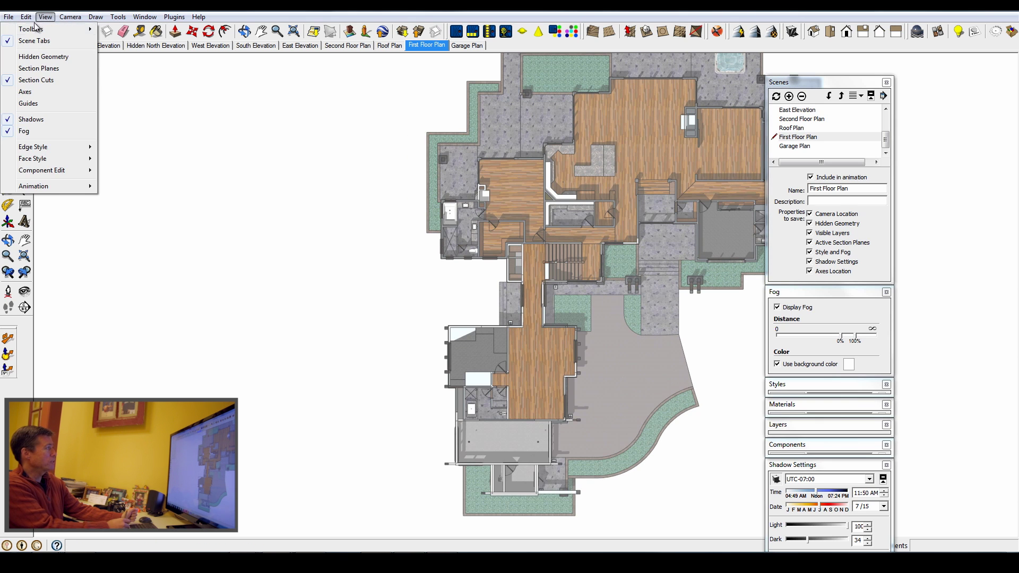
left_click(8, 80)
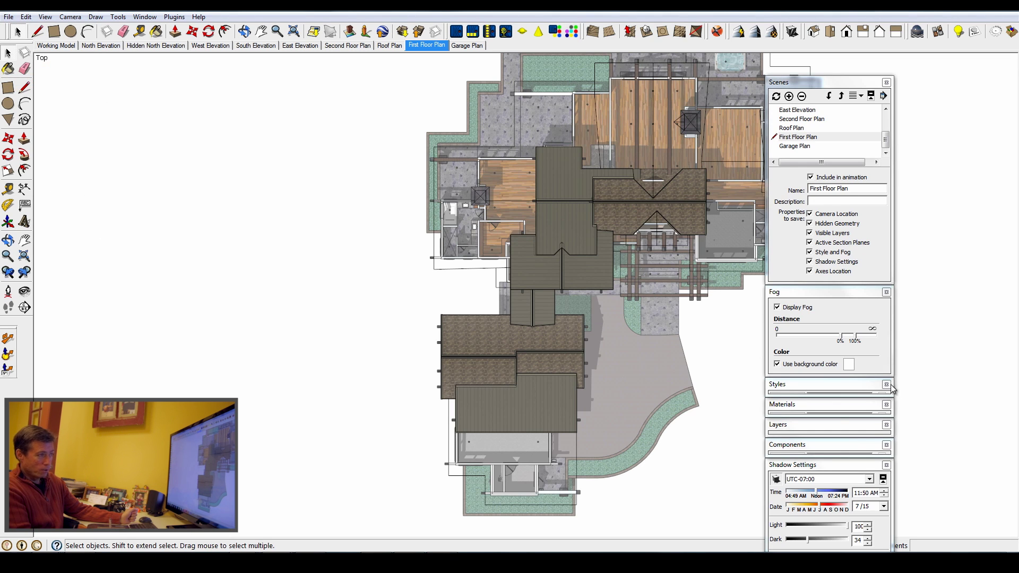
Make the First Floor LW layer visible in the model
left_click(836, 291)
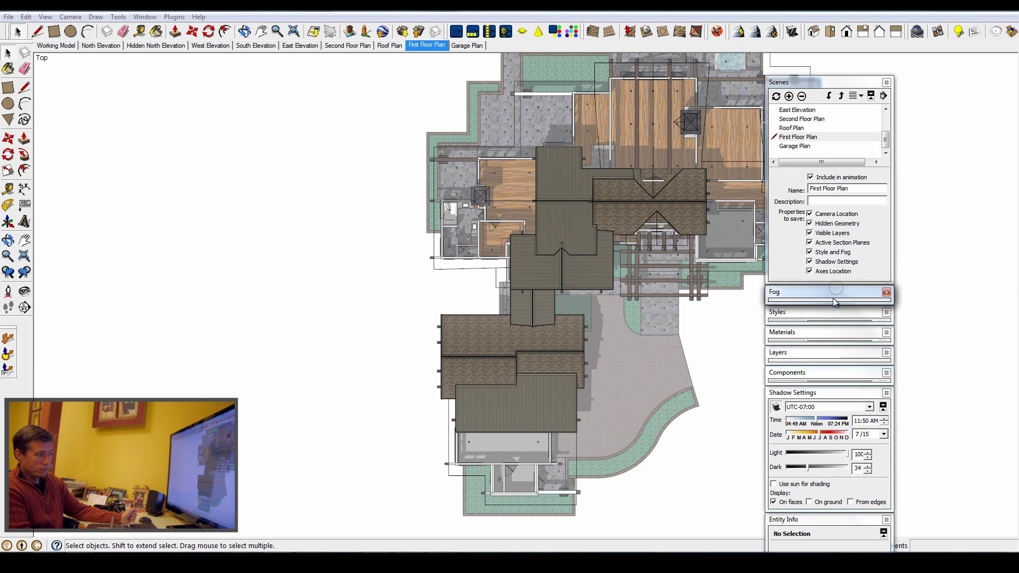
left_click(804, 354)
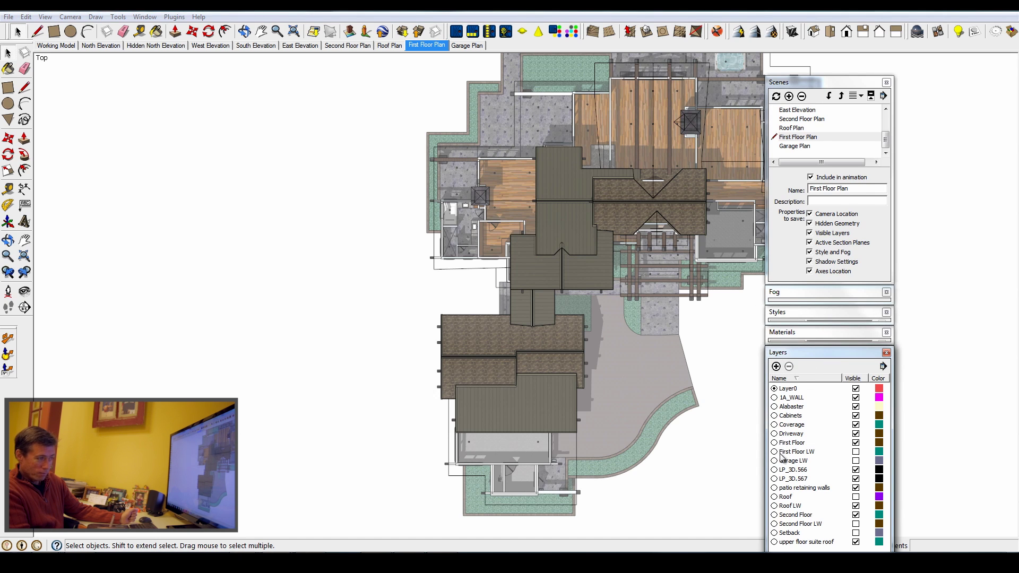
left_click(856, 453)
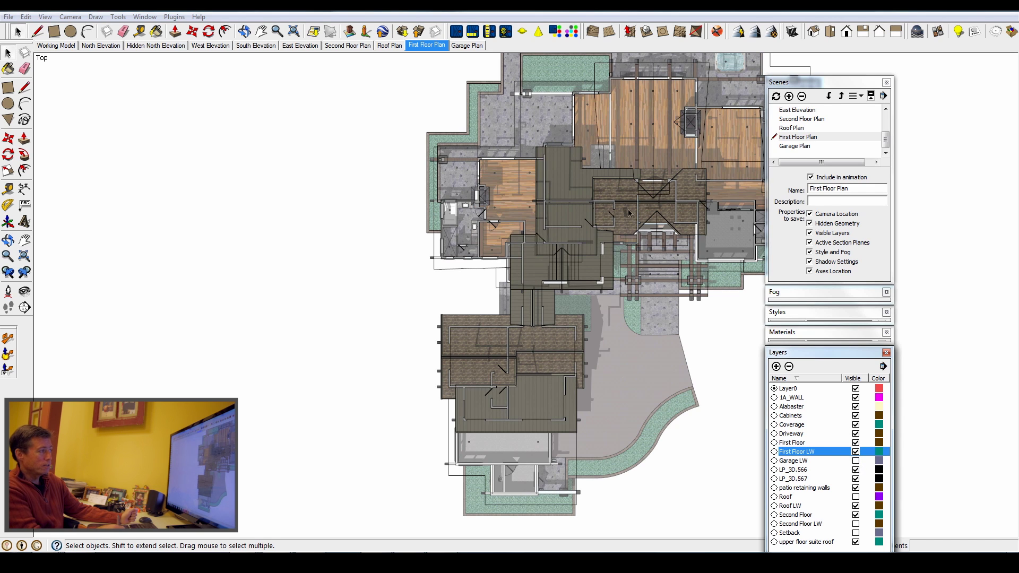
Select the first floor line work group, check its layer assignment in Entity Info, and copy it
left_click(563, 231)
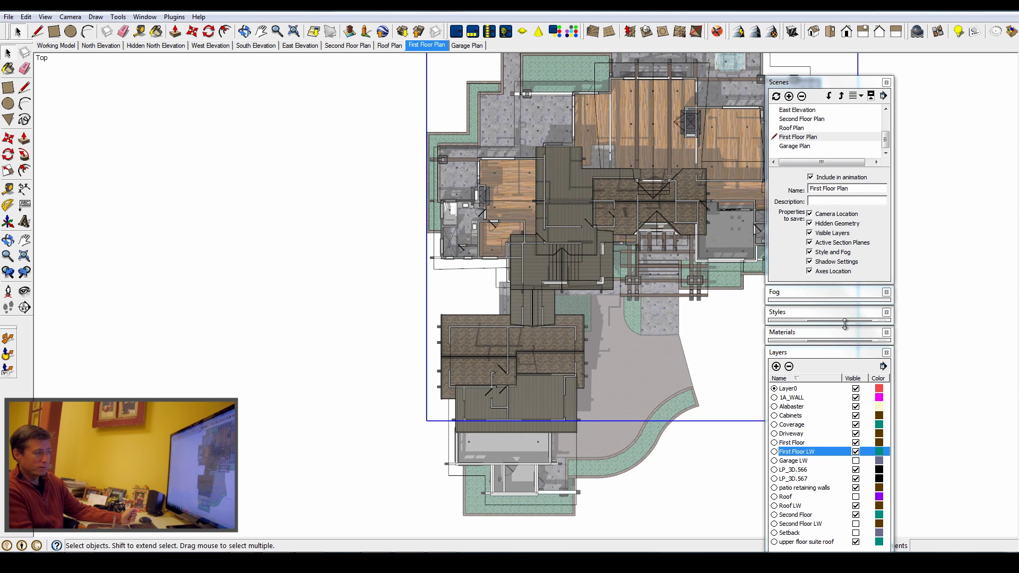
left_click(819, 353)
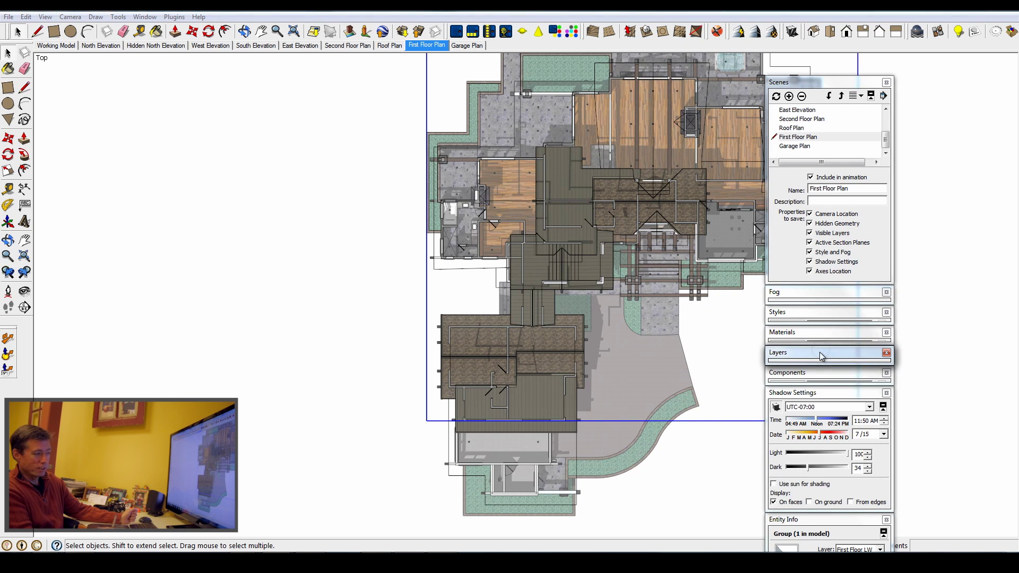
left_click(828, 392)
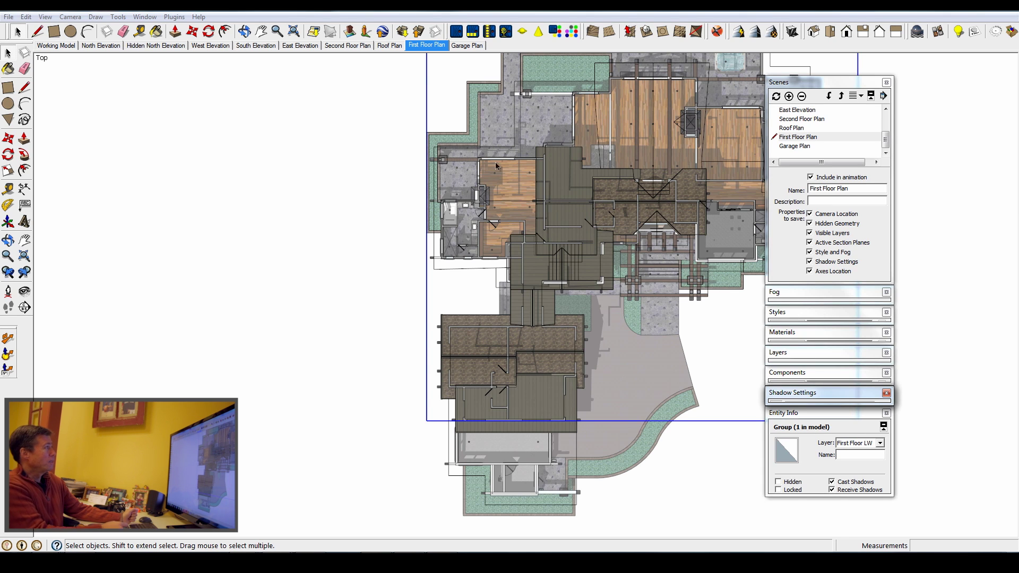
left_click(25, 18)
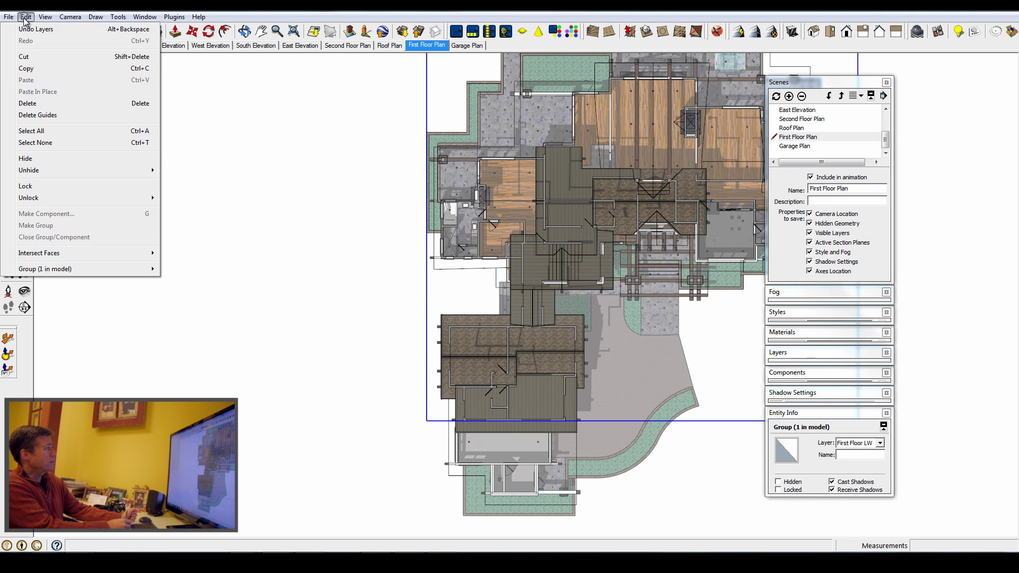
left_click(35, 67)
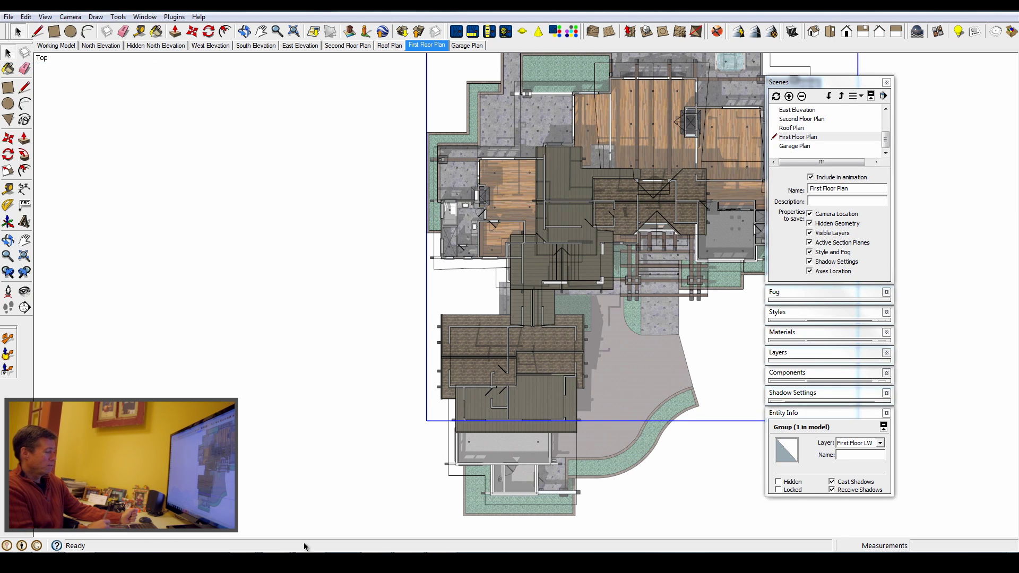
Switch back to LayOut and paste the copied line work onto the Plan Line Work layer of sheet A2.2
mouse_move(277, 563)
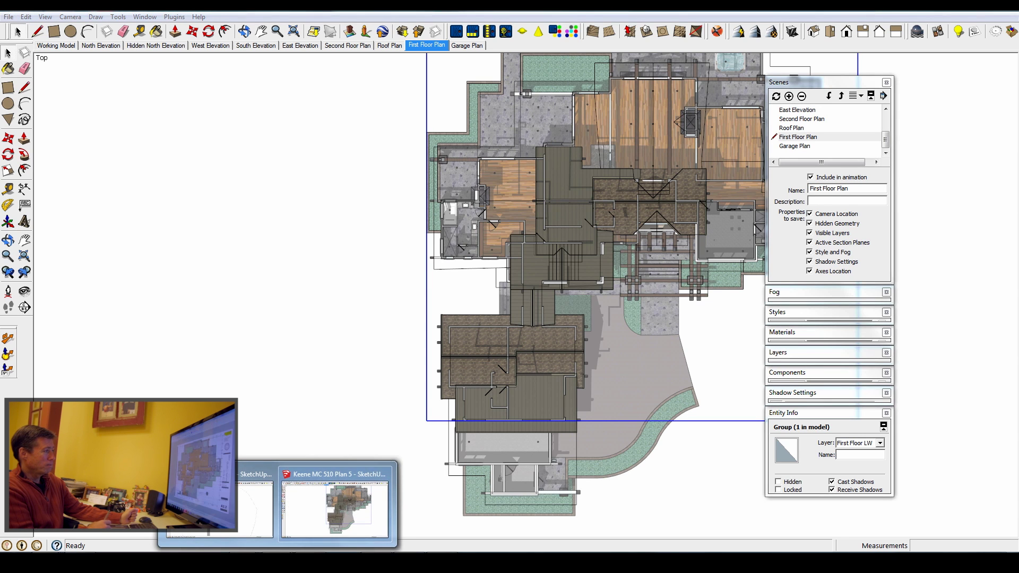
left_click(255, 504)
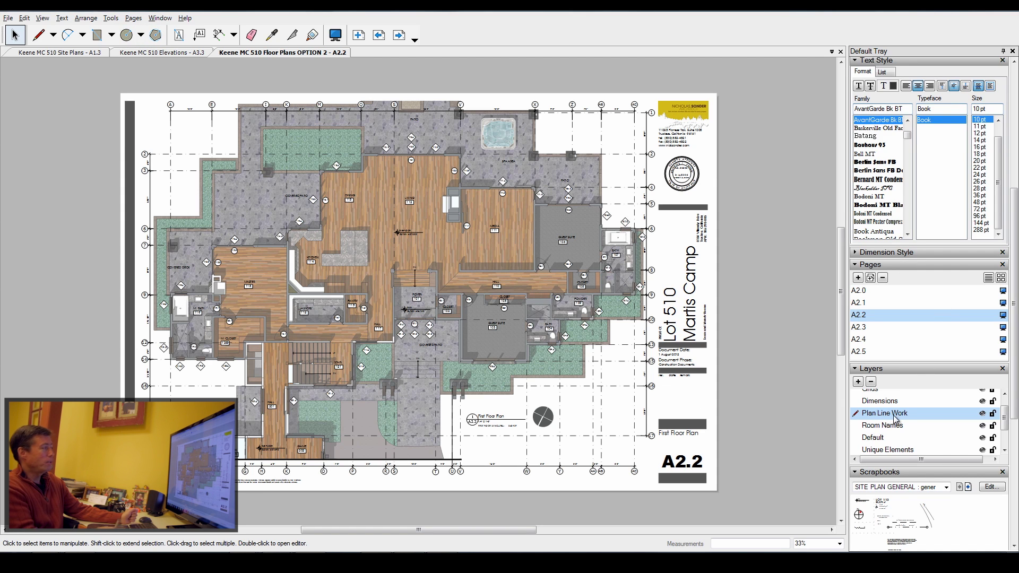
left_click(24, 18)
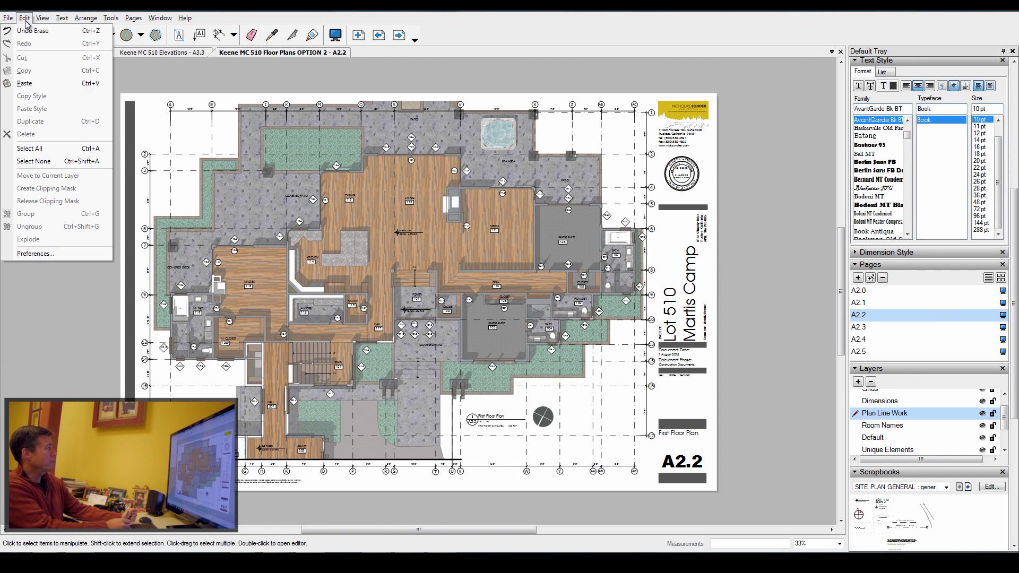
left_click(24, 84)
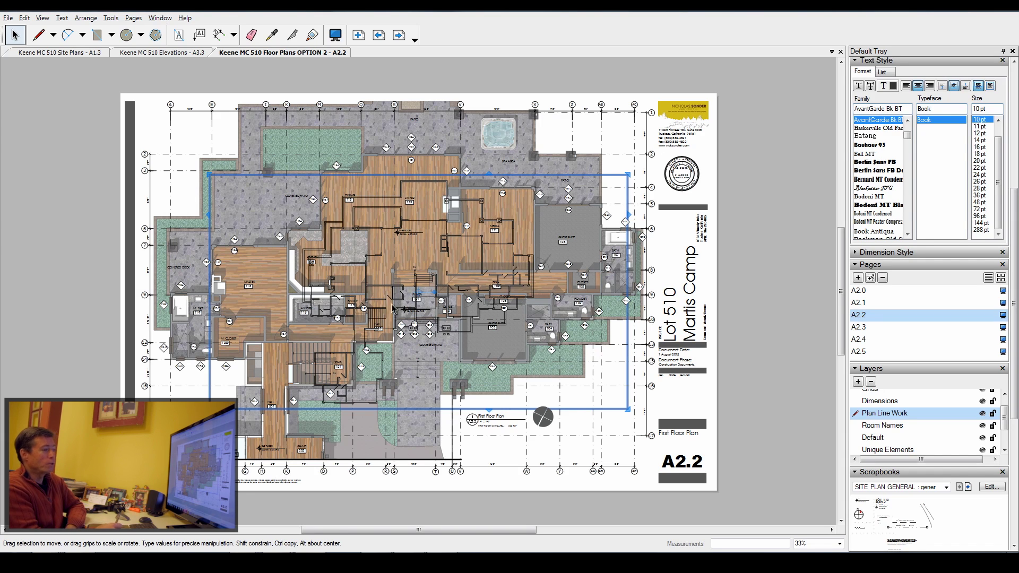
Set the pasted line work viewport's scale to 1/4" = 1'-0" (1:48)
mouse_move(1014, 370)
left_mouse_down()
mouse_move(1015, 491)
mouse_move(1015, 443)
mouse_move(1003, 498)
left_mouse_up()
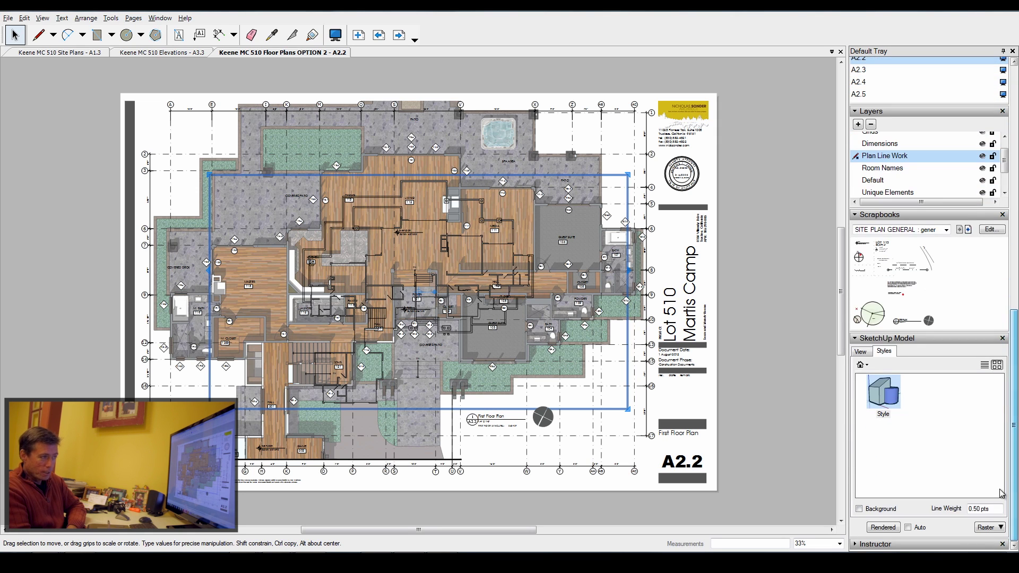
left_click(861, 352)
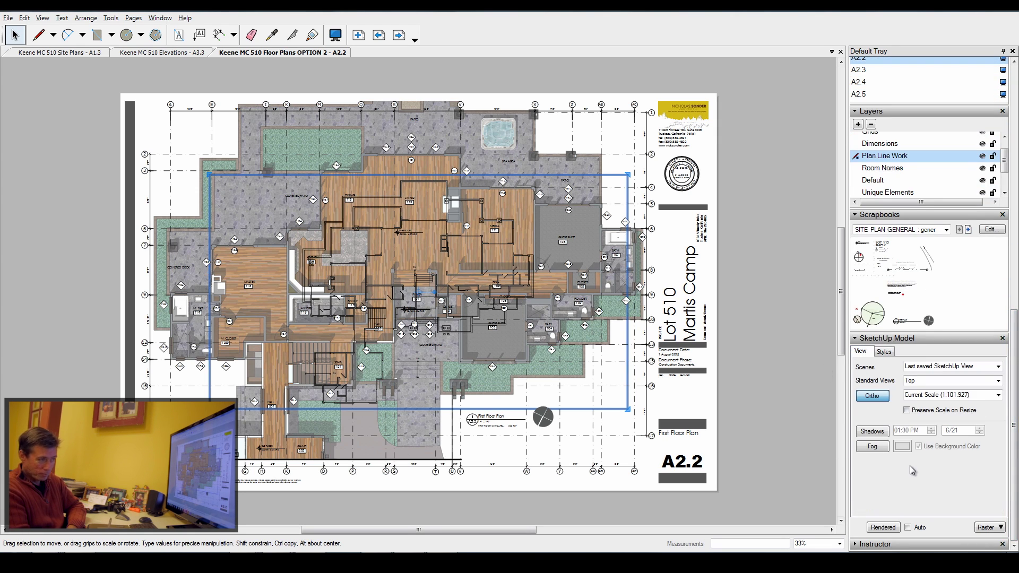
left_click(998, 396)
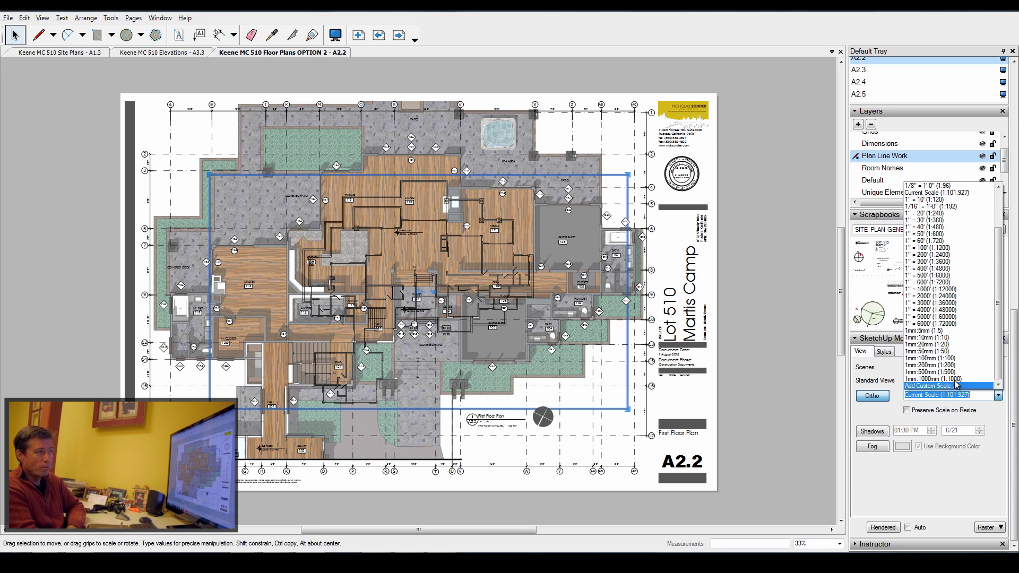
scroll(1000, 244, "up", 2)
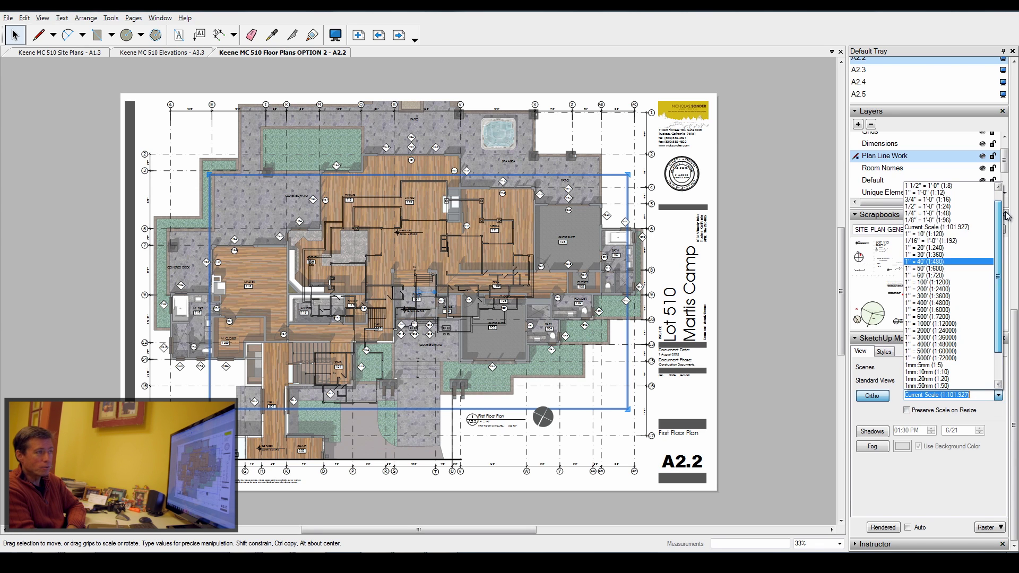
left_click(930, 213)
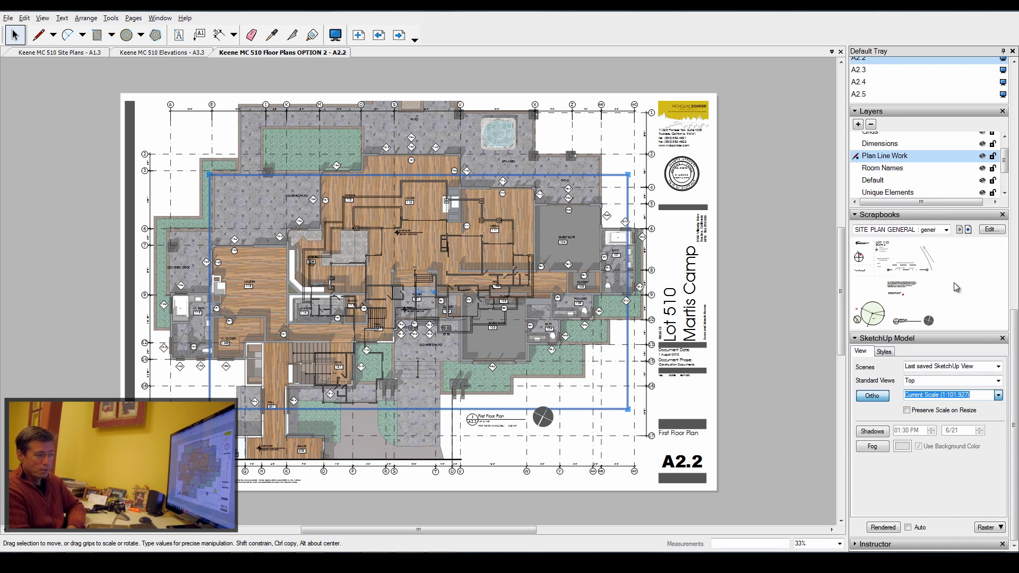
Render the line work viewport as Vector, accepting the rendering notice
left_click(1001, 528)
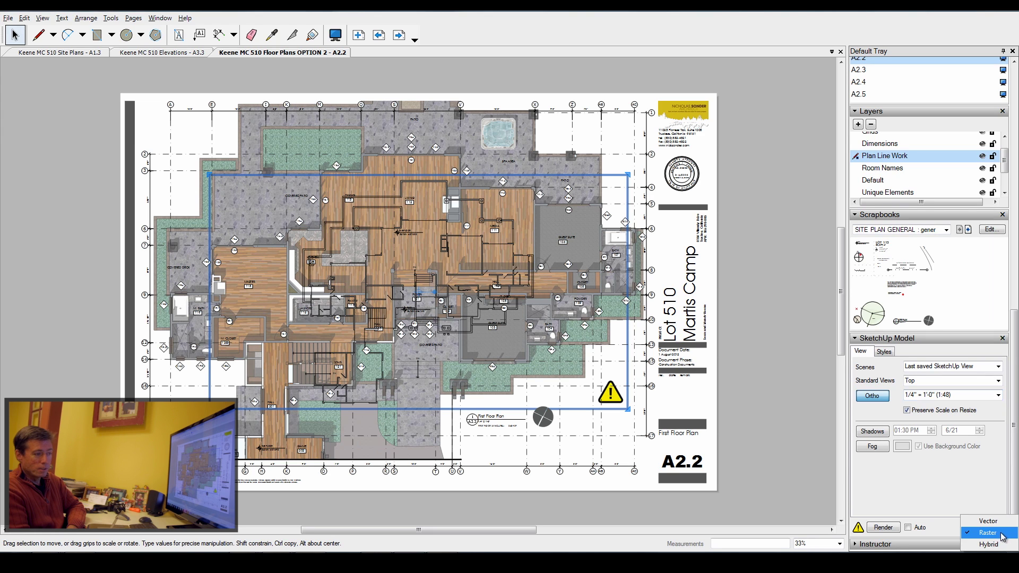
left_click(988, 521)
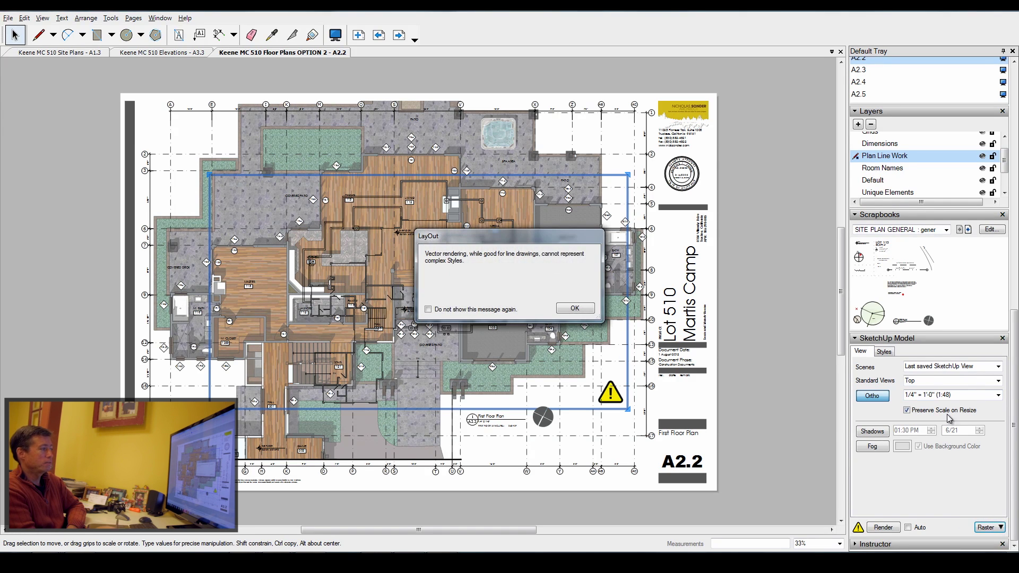
left_click(575, 308)
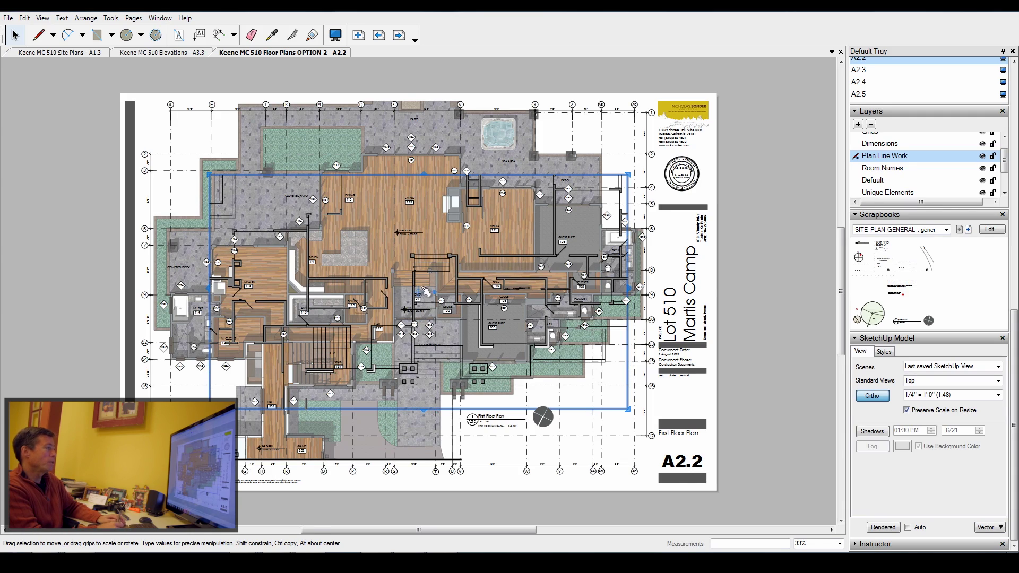
Move the line work viewport by its outer kitchen wall corner onto the matching plan corner between windows 114.A and 114.B
scroll(424, 291, "up", 4)
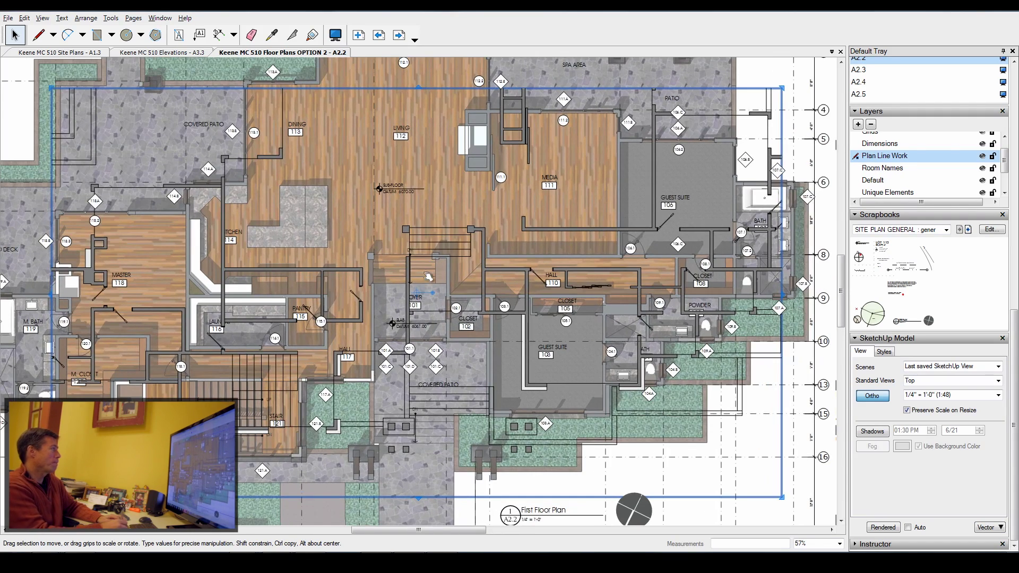
scroll(227, 164, "up", 4)
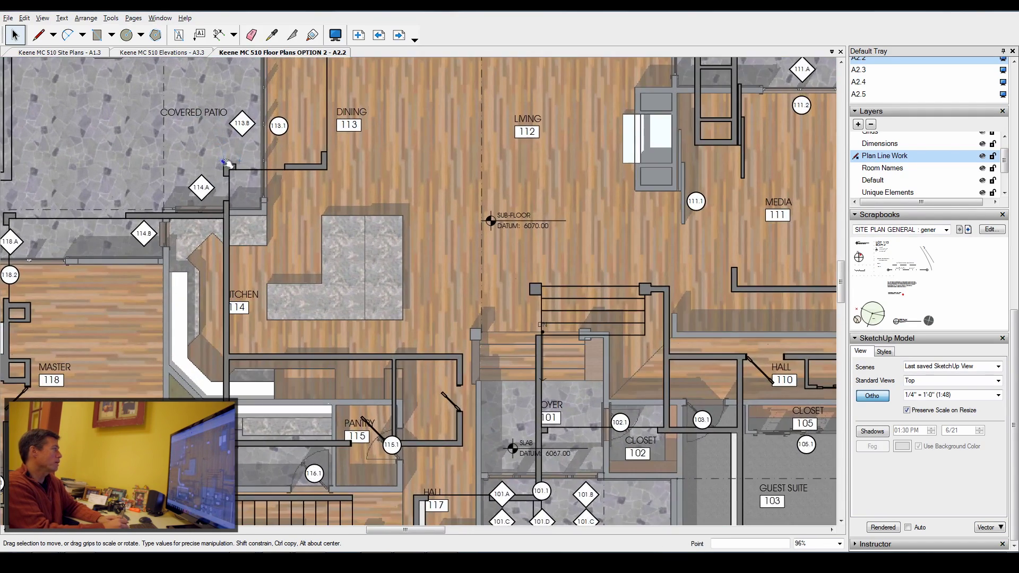
scroll(434, 382, "down", 3)
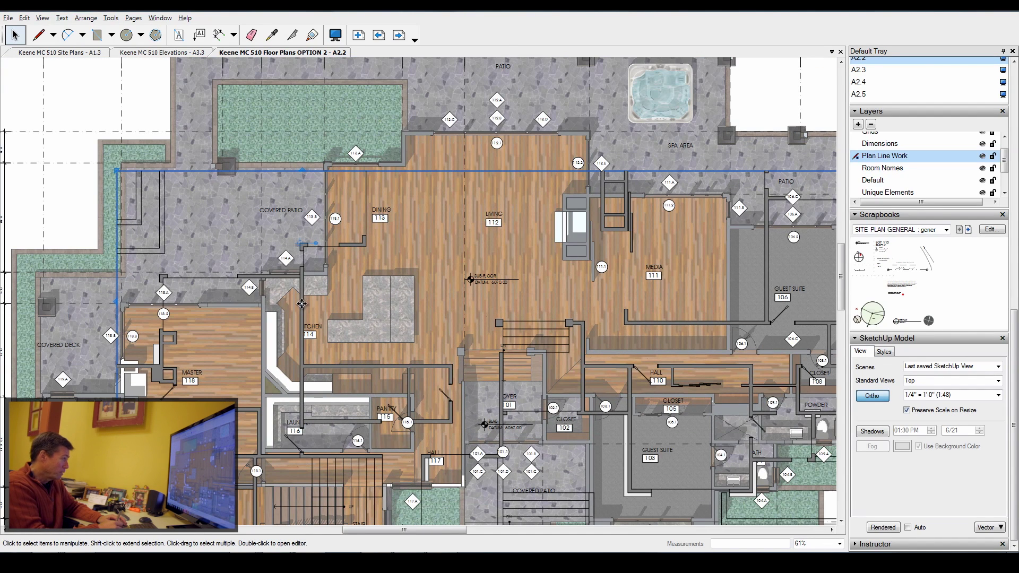
left_click_drag(303, 288, 258, 333)
scroll(260, 273, "up", 5)
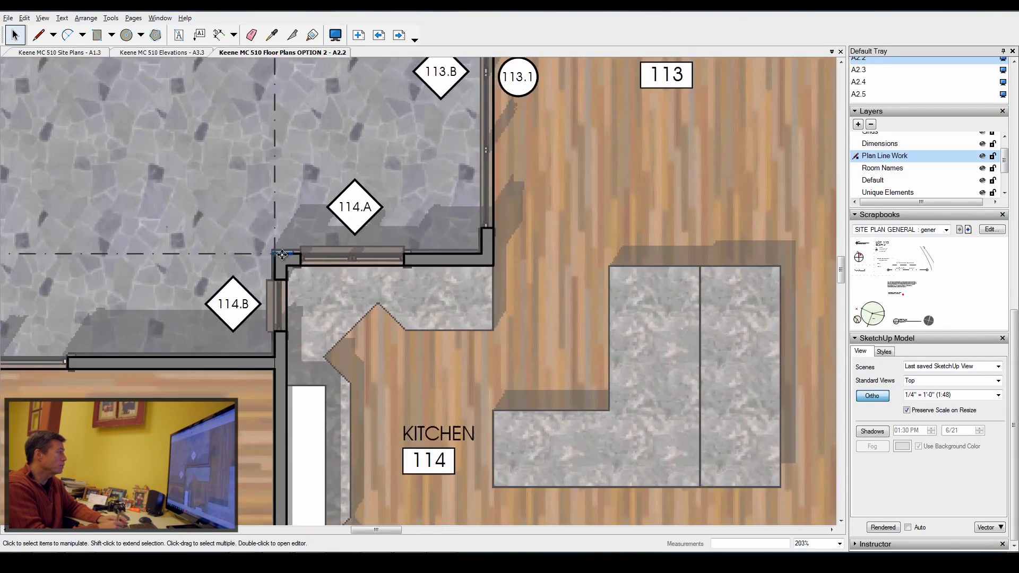
Stretch all four edges of the line work viewport so it spans the full plan drawing area, and render it again
scroll(281, 254, "up", 3)
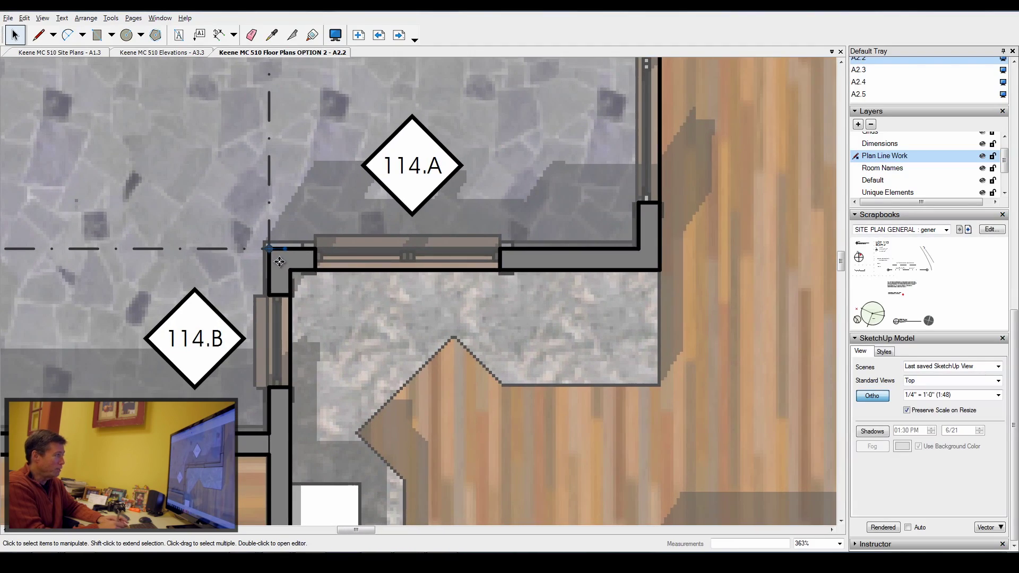
scroll(279, 261, "down", 7)
scroll(331, 272, "down", 4)
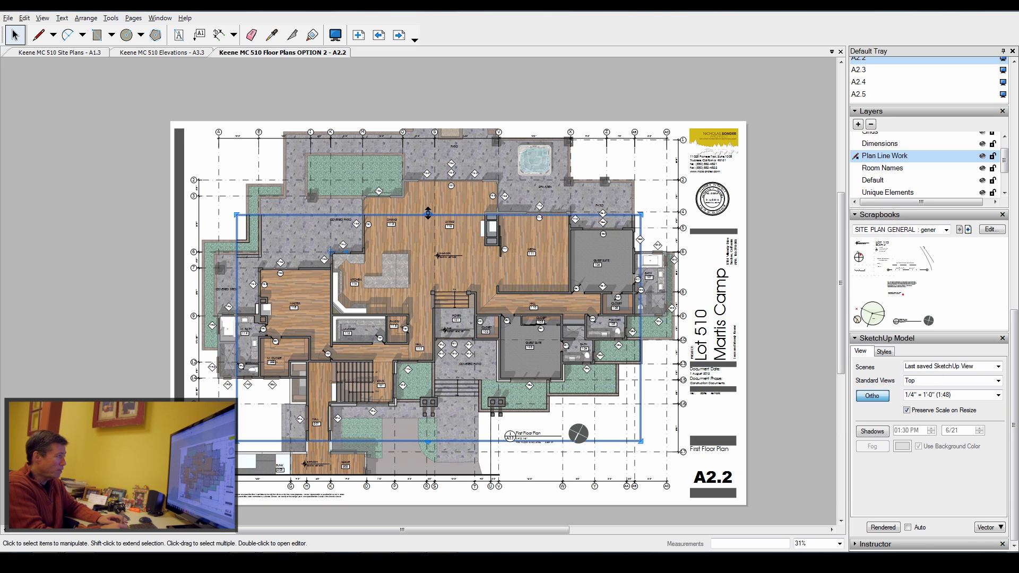
left_click_drag(427, 214, 670, 128)
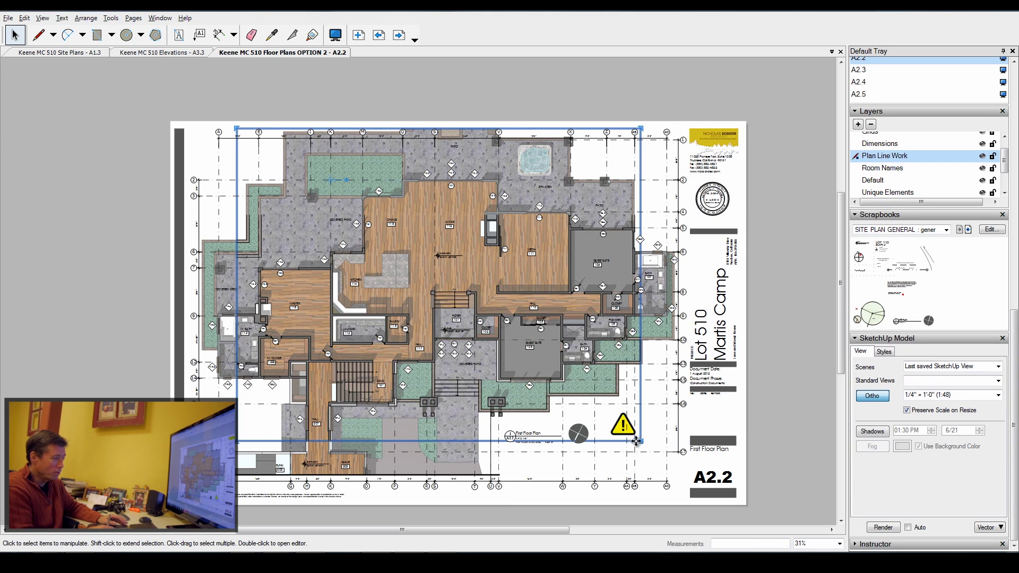
left_click_drag(619, 443, 693, 498)
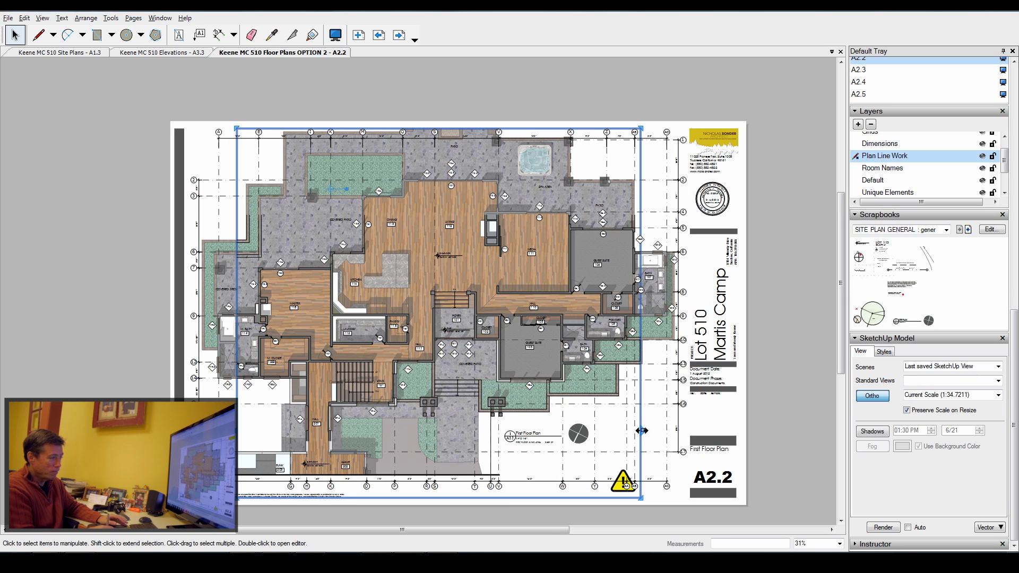
left_click_drag(642, 431, 690, 438)
left_click_drag(239, 413, 184, 408)
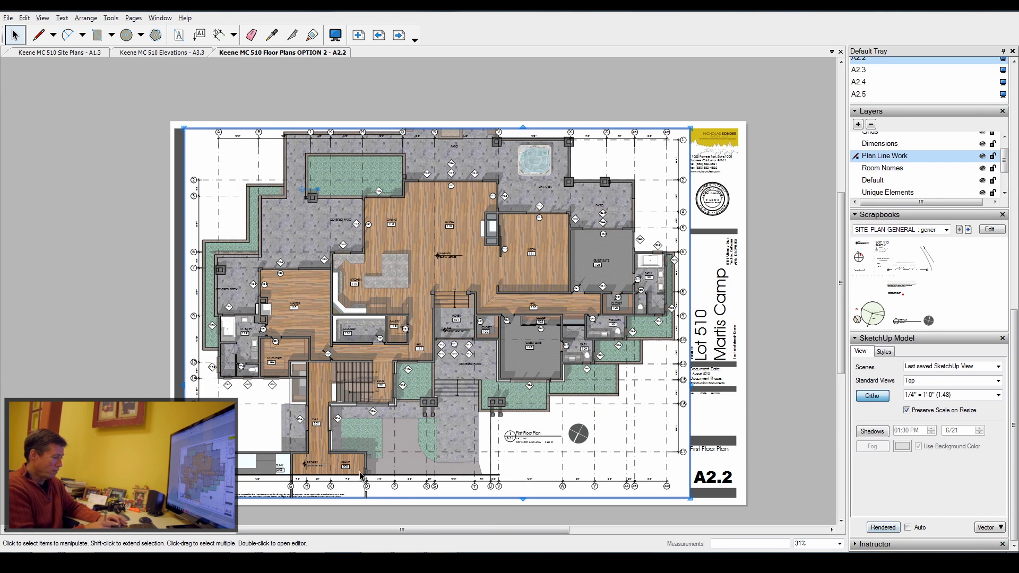
Raise the line work viewport's lower edge to just above the lower row of grid bubbles, re-render it and deselect it
scroll(423, 482, "up", 4)
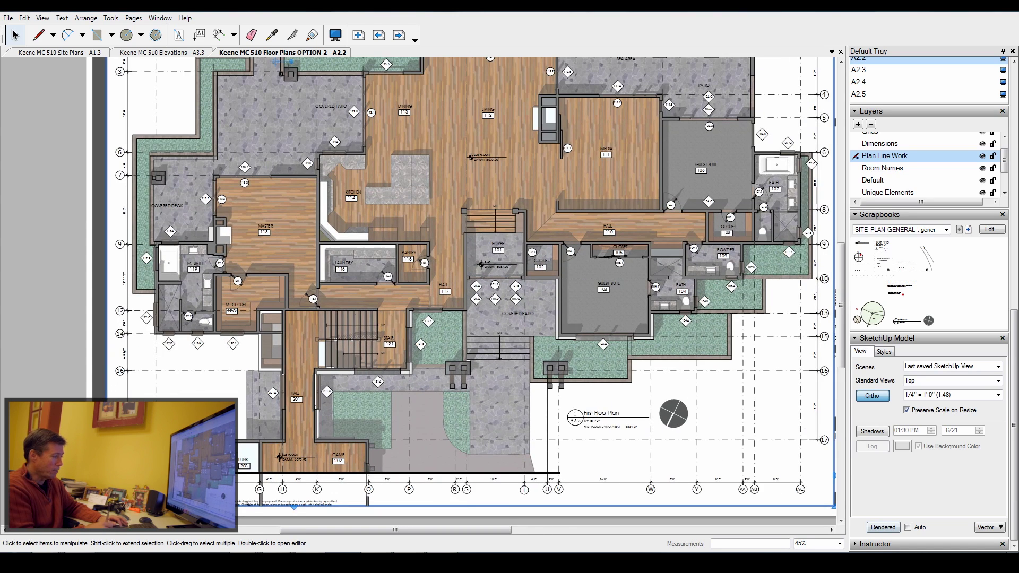
scroll(471, 484, "up", 2)
left_click_drag(457, 507, 576, 468)
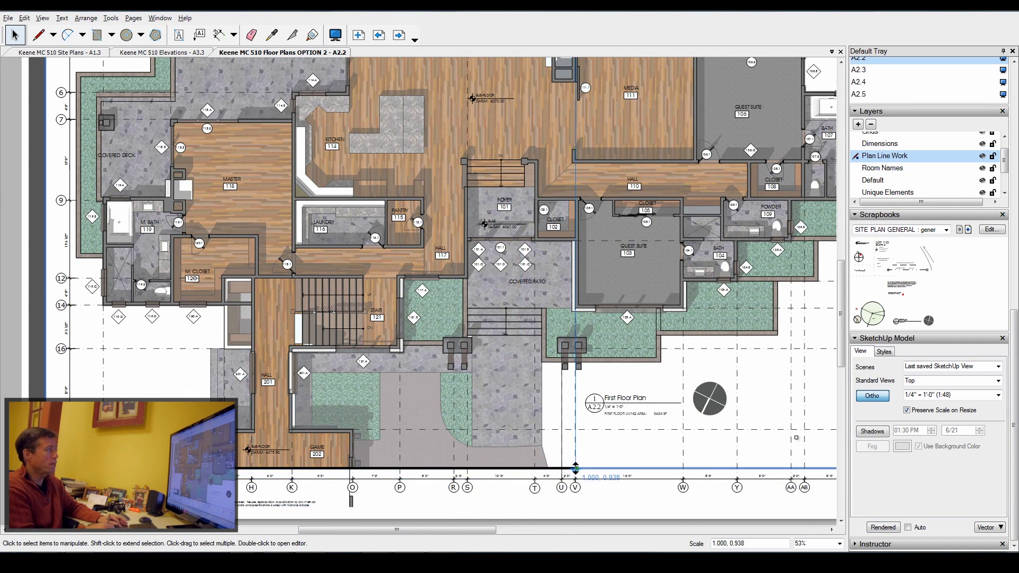
scroll(462, 417, "down", 4)
scroll(463, 415, "down", 1)
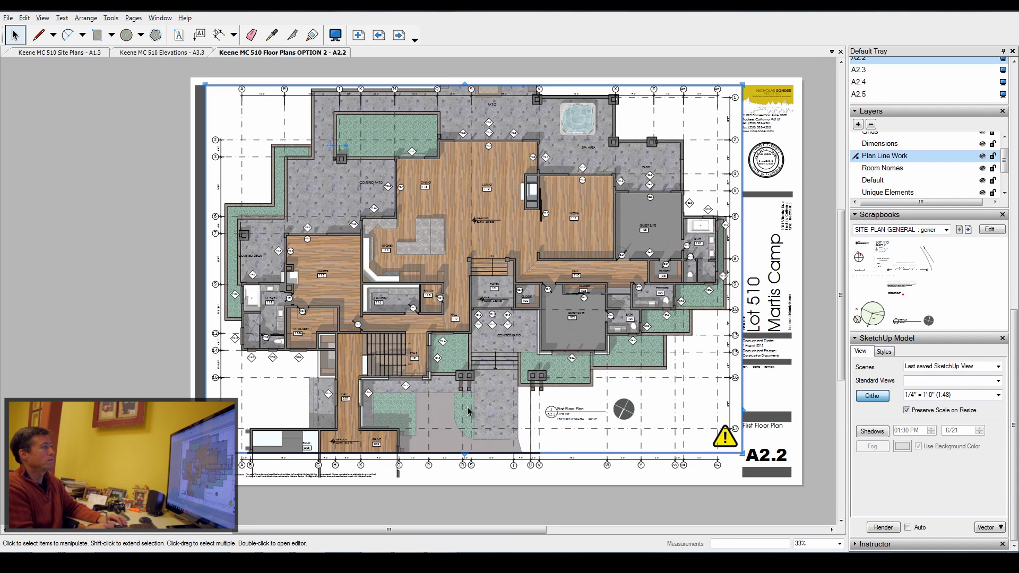
left_click_drag(743, 408, 794, 434)
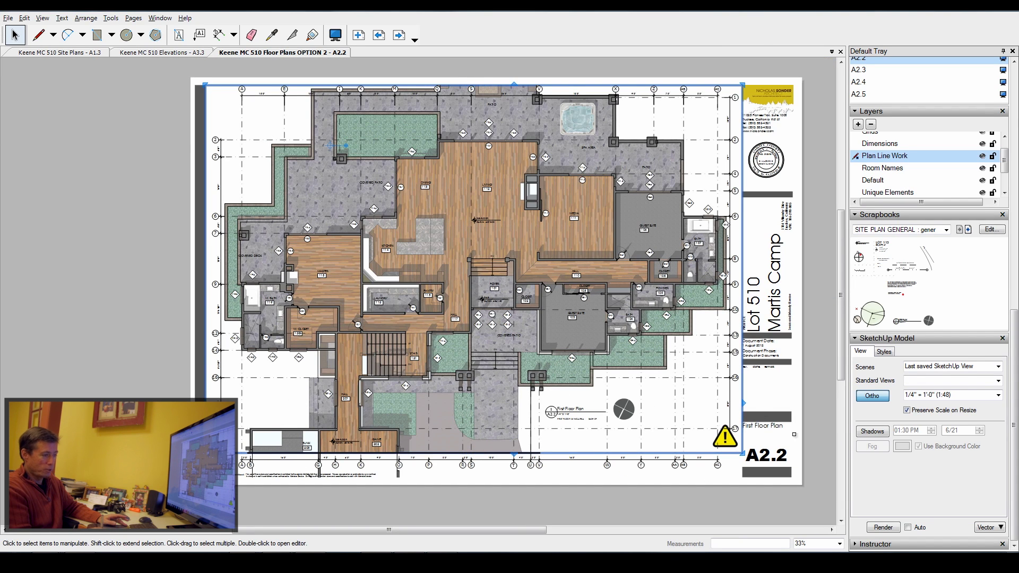
left_click(883, 530)
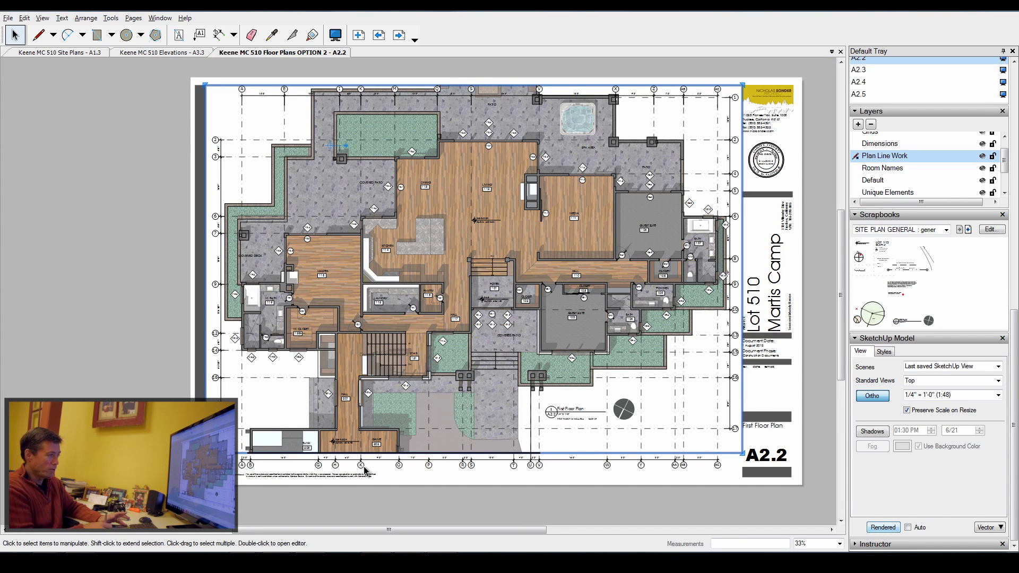
left_click(592, 514)
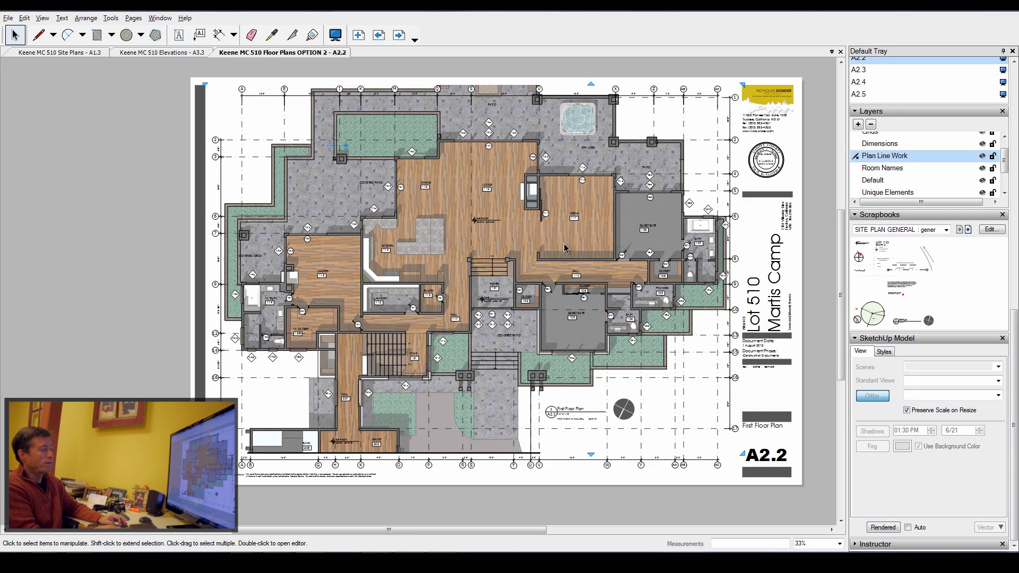
Examine the vector line work overlaid on the rendered plan around Media 111, Guest Suite 106 and Bath 107
scroll(676, 192, "up", 5)
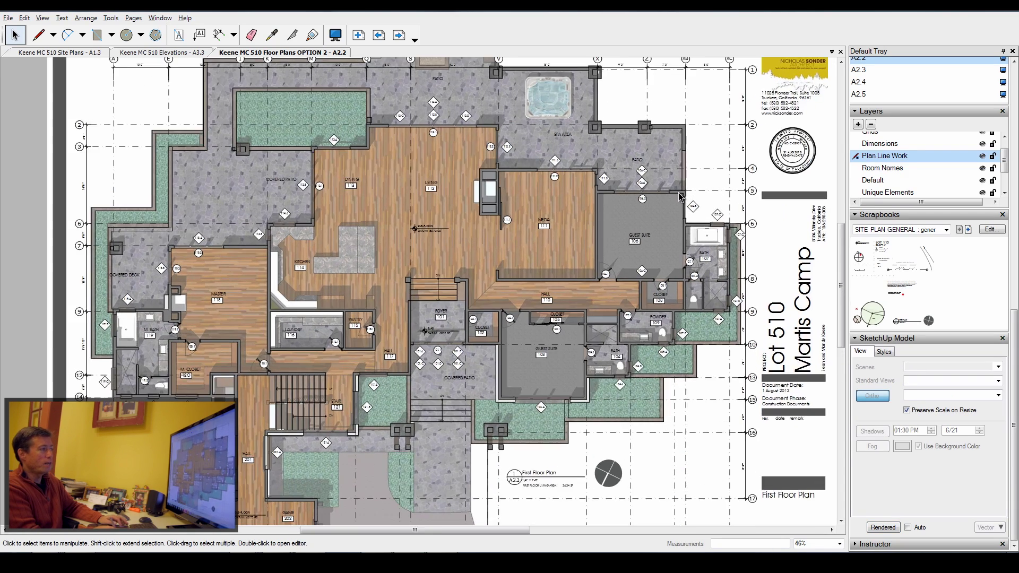
scroll(674, 196, "up", 2)
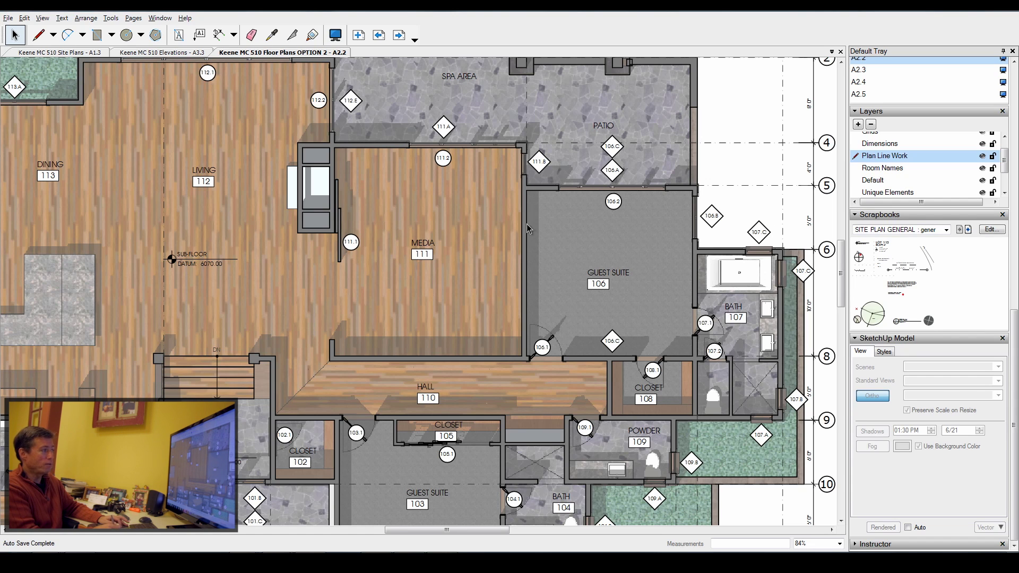
scroll(526, 240, "up", 3)
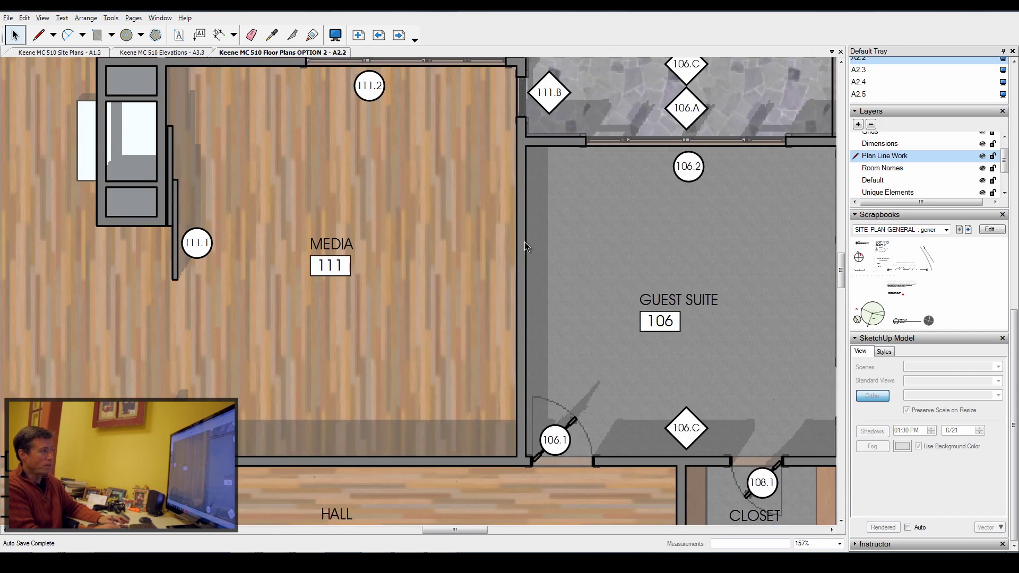
scroll(525, 245, "up", 3)
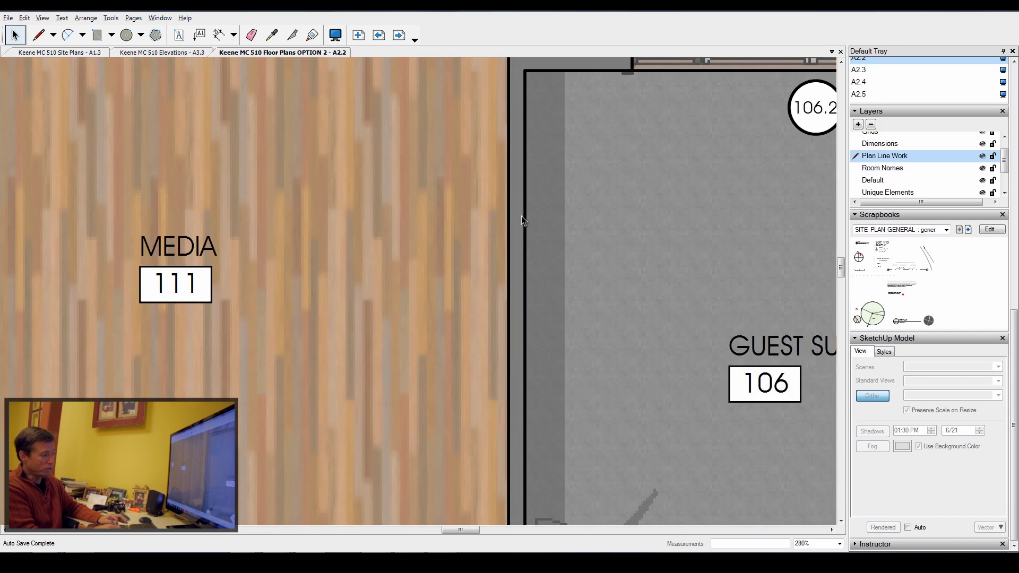
scroll(524, 219, "down", 4)
scroll(518, 432, "up", 2)
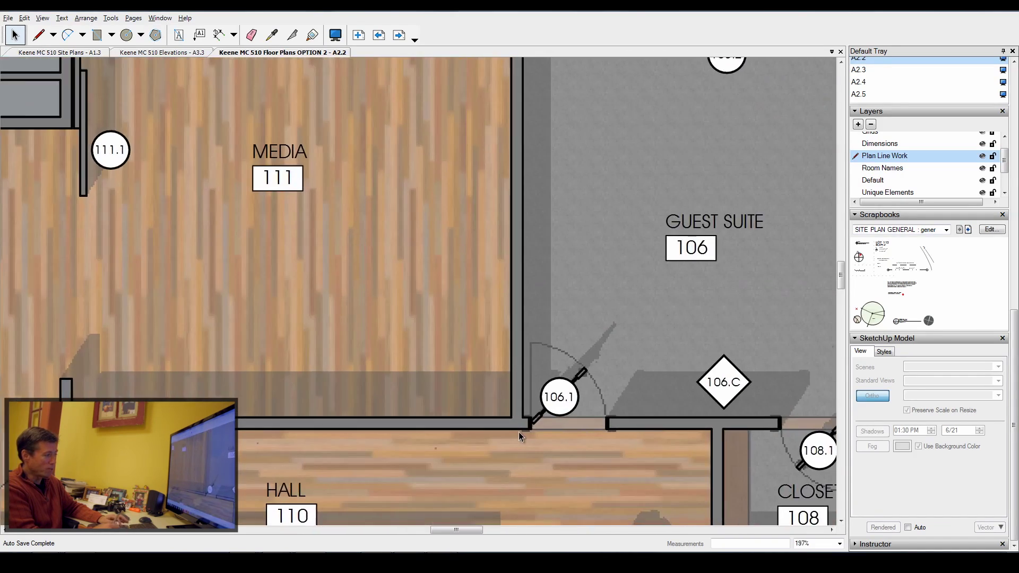
scroll(519, 430, "down", 3)
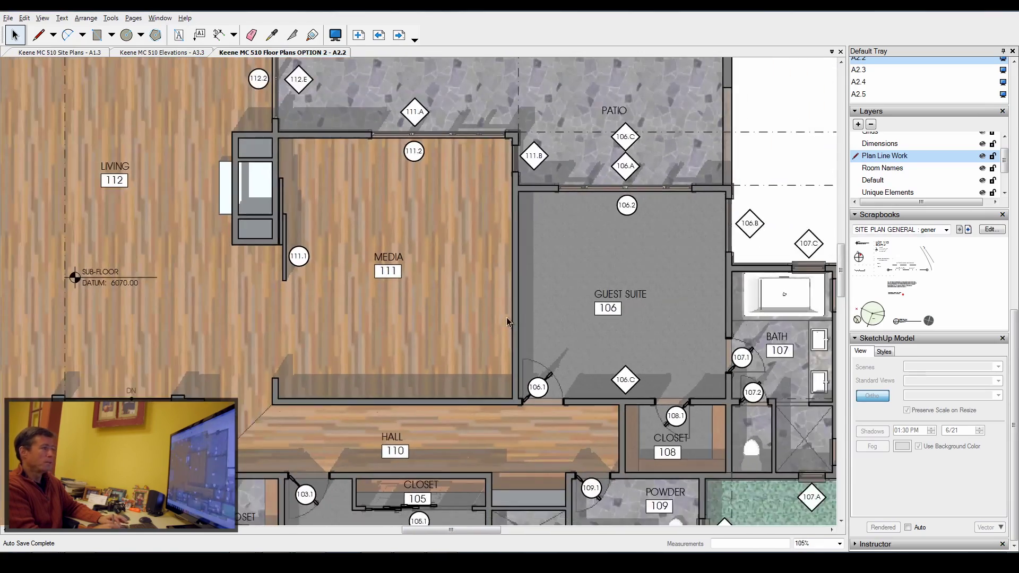
scroll(510, 318, "down", 3)
scroll(663, 307, "up", 2)
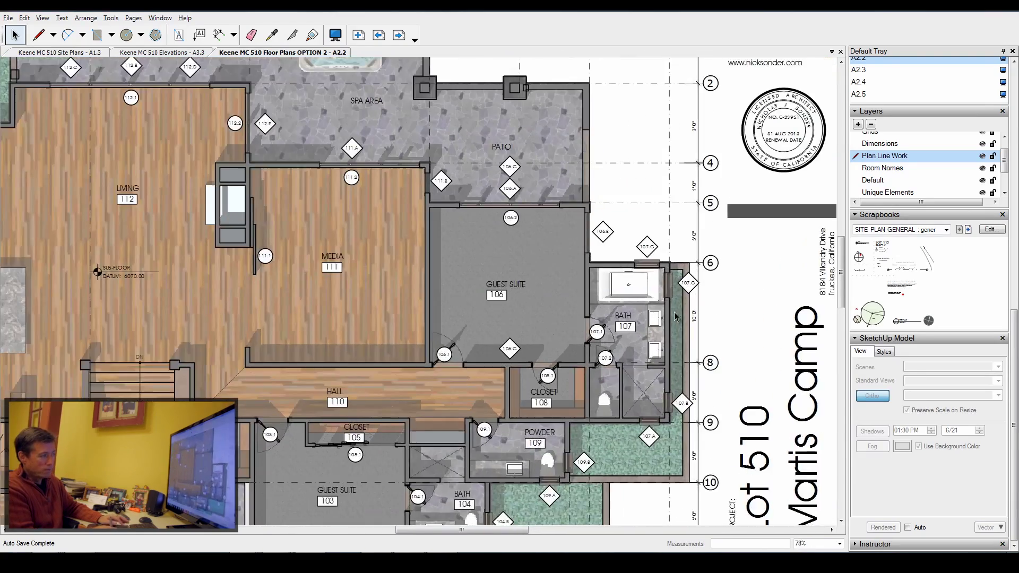
scroll(675, 315, "up", 3)
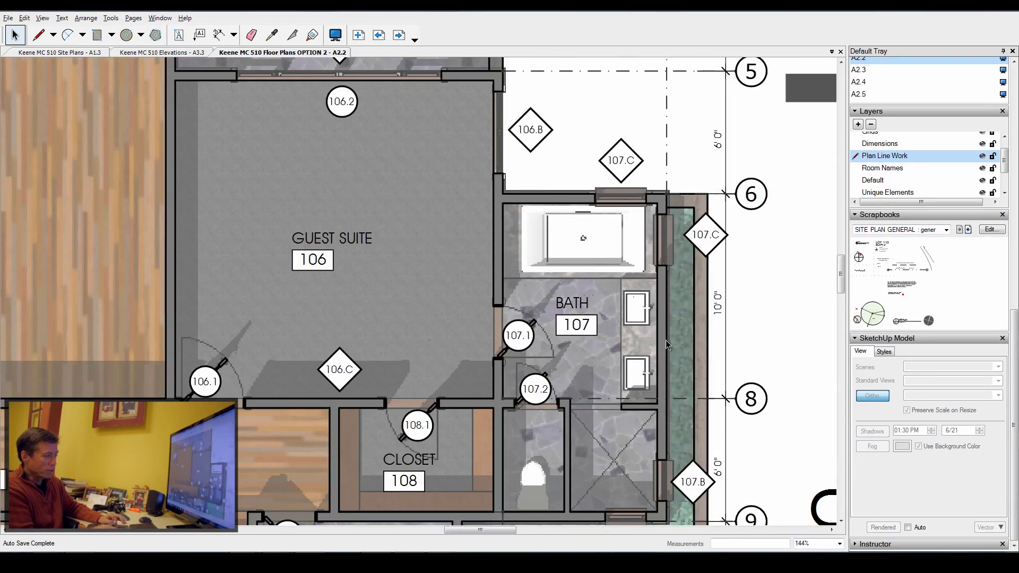
scroll(658, 382, "down", 2)
scroll(552, 365, "down", 5)
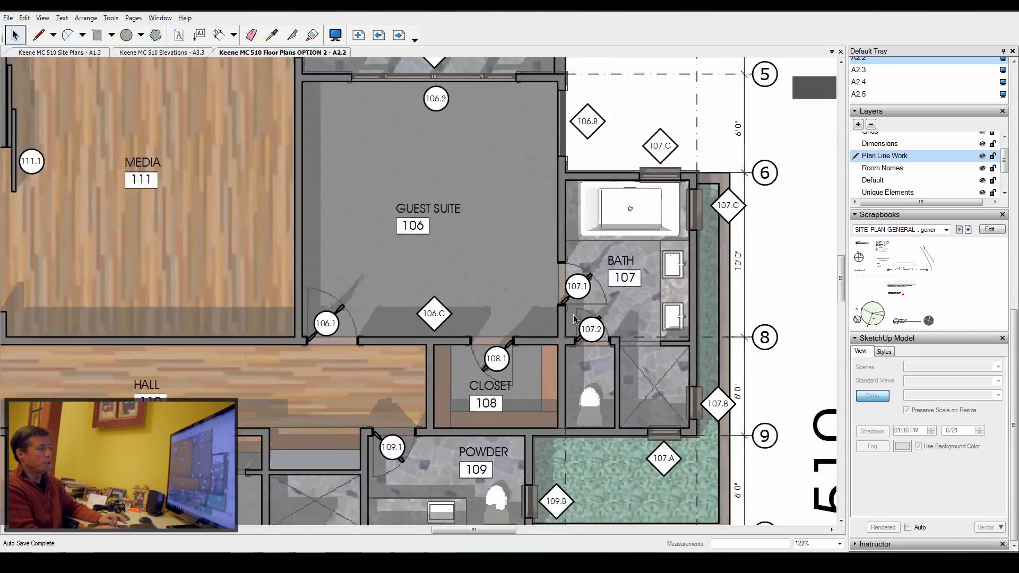
scroll(616, 284, "down", 1)
scroll(615, 284, "down", 2)
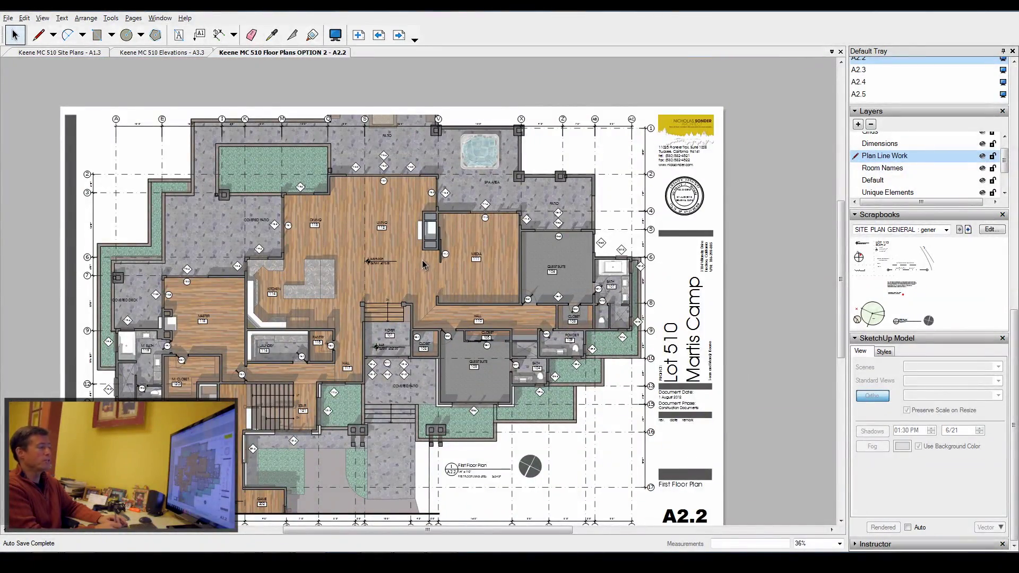
Hide the SU Model layer and inspect the remaining line work around Media 111 and Hall 110
scroll(422, 266, "up", 4)
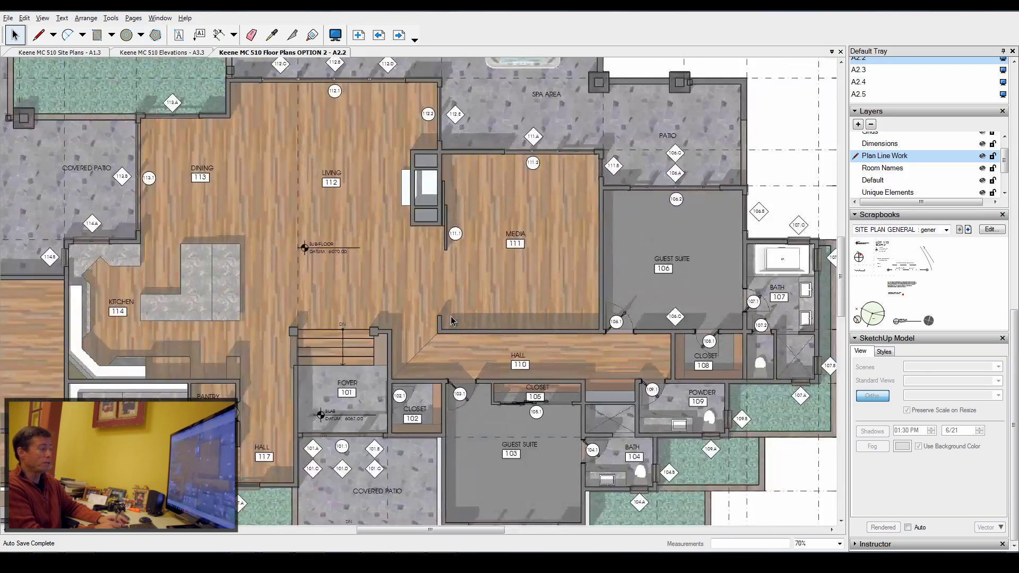
scroll(450, 325, "up", 1)
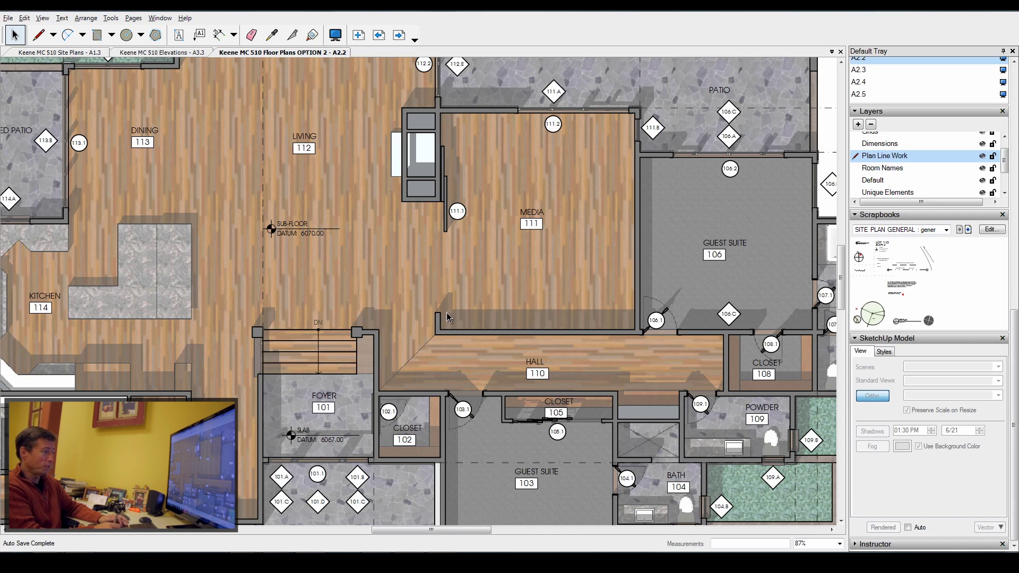
scroll(441, 331, "up", 4)
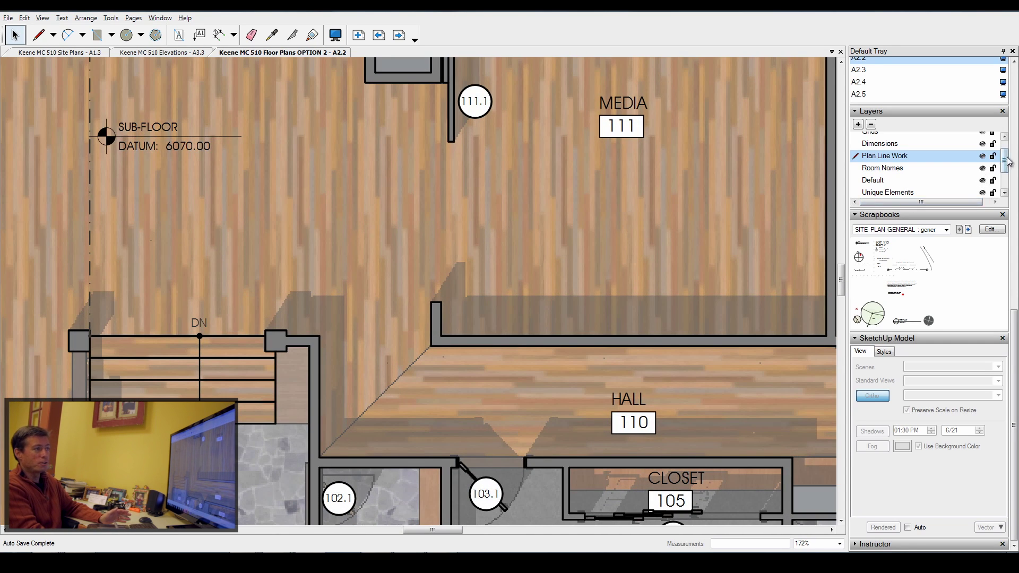
left_click_drag(1004, 164, 1005, 177)
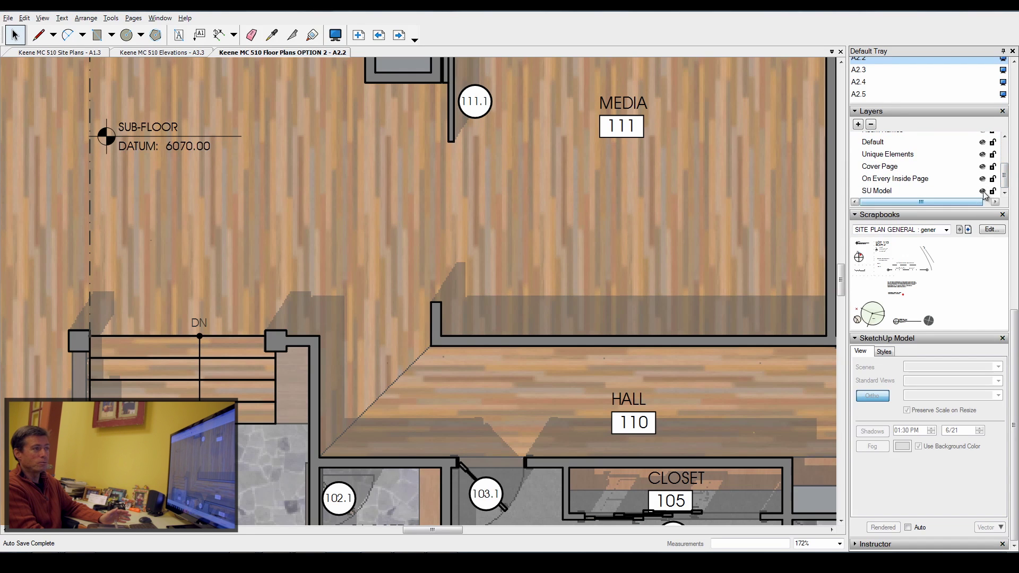
left_click(983, 191)
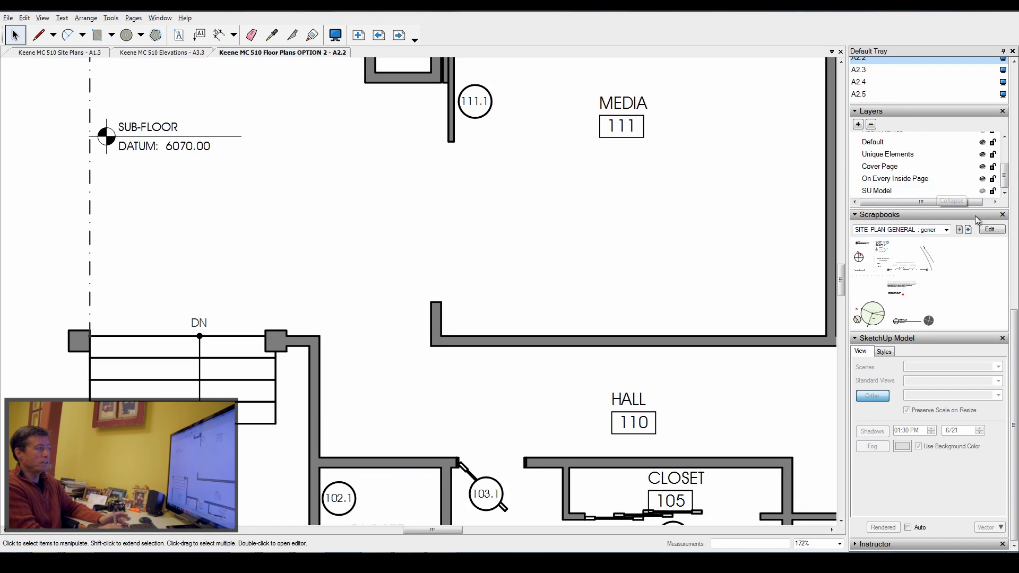
scroll(516, 342, "down", 6)
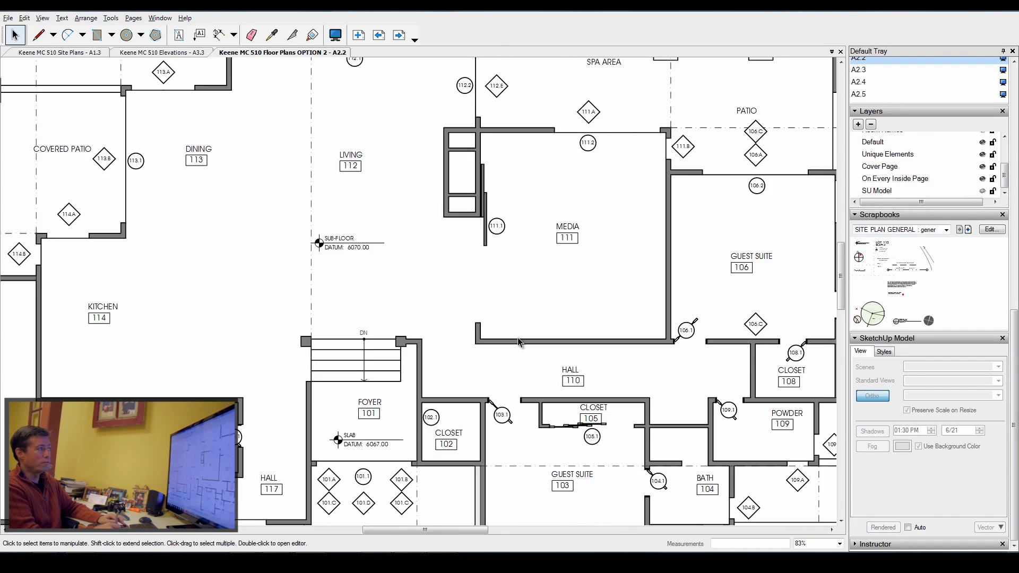
scroll(526, 336, "down", 3)
Make the Dimensions layer current and dimension the exterior wall segment beside tag 112.D, placing the dimension line outside the wall
scroll(568, 206, "up", 4)
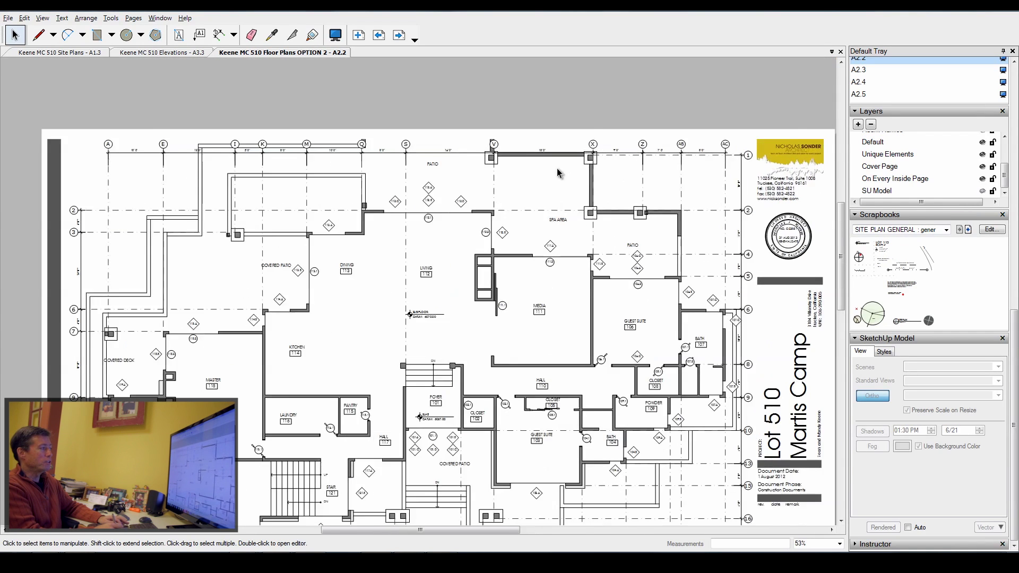
scroll(475, 221, "up", 3)
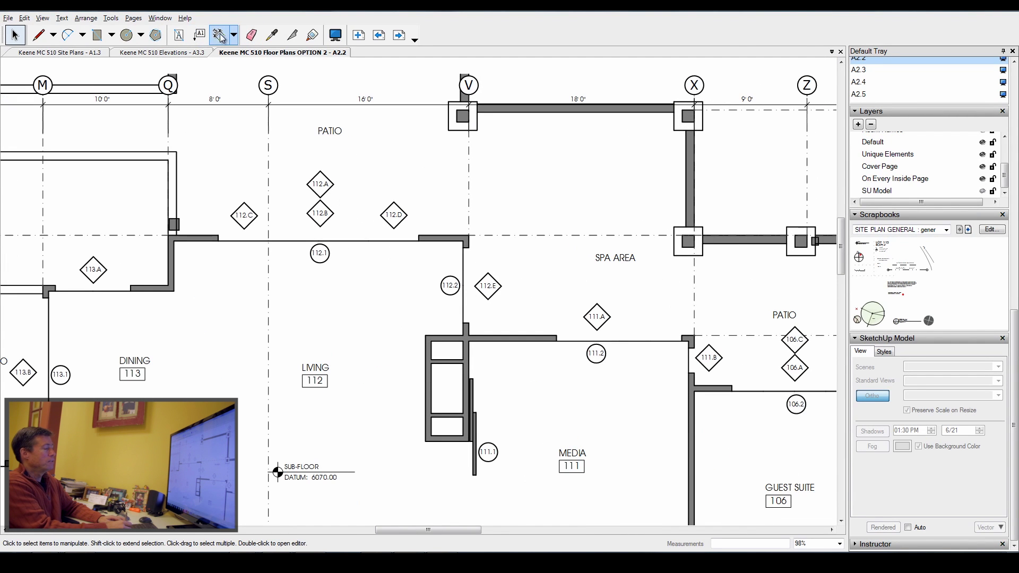
left_click(220, 36)
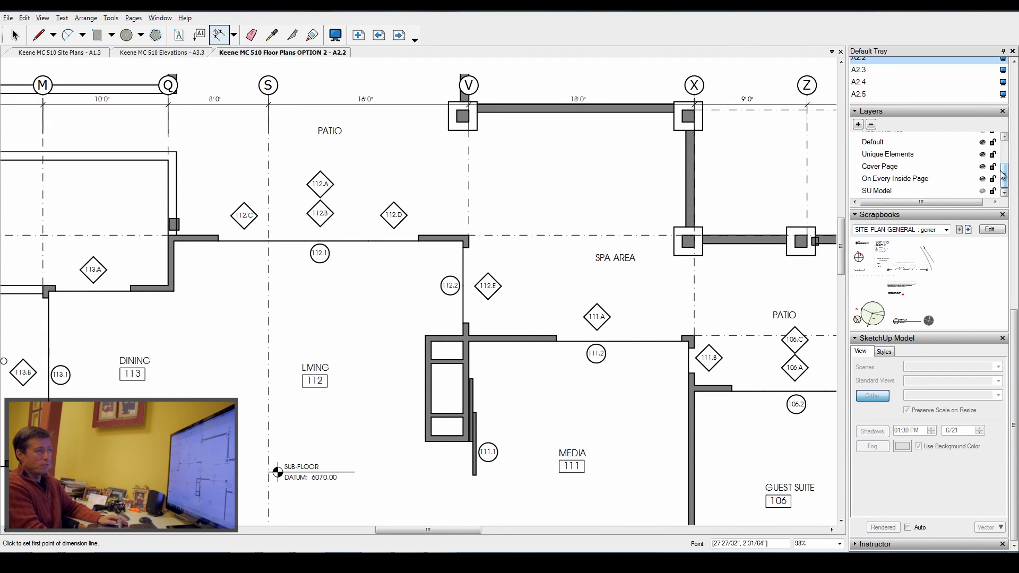
scroll(1009, 167, "up", 2)
left_click(894, 162)
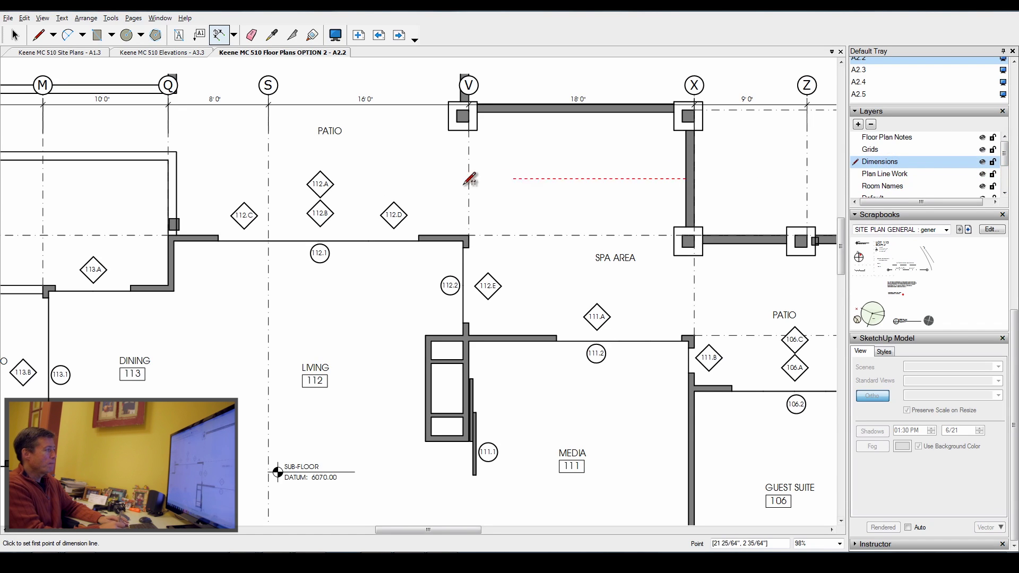
scroll(425, 236, "up", 3)
left_click(425, 238)
scroll(519, 231, "up", 2)
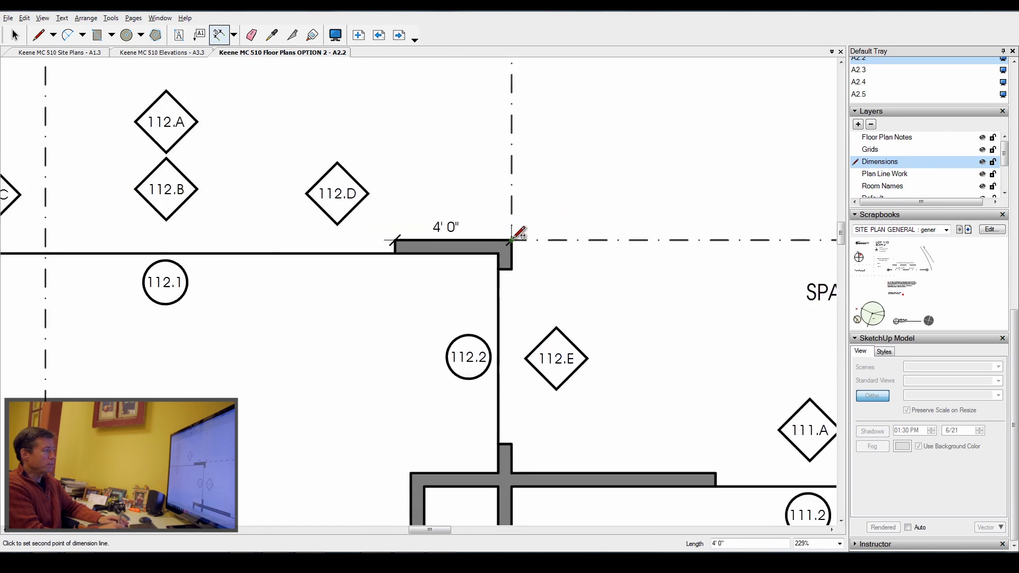
left_click(514, 239)
left_click(567, 232)
Dimension the short wall return at the Living 112 corner above tag 112.E, placing the dimension on the spa area side
left_click(511, 240)
left_click(513, 271)
left_click(592, 240)
scroll(550, 137, "down", 5)
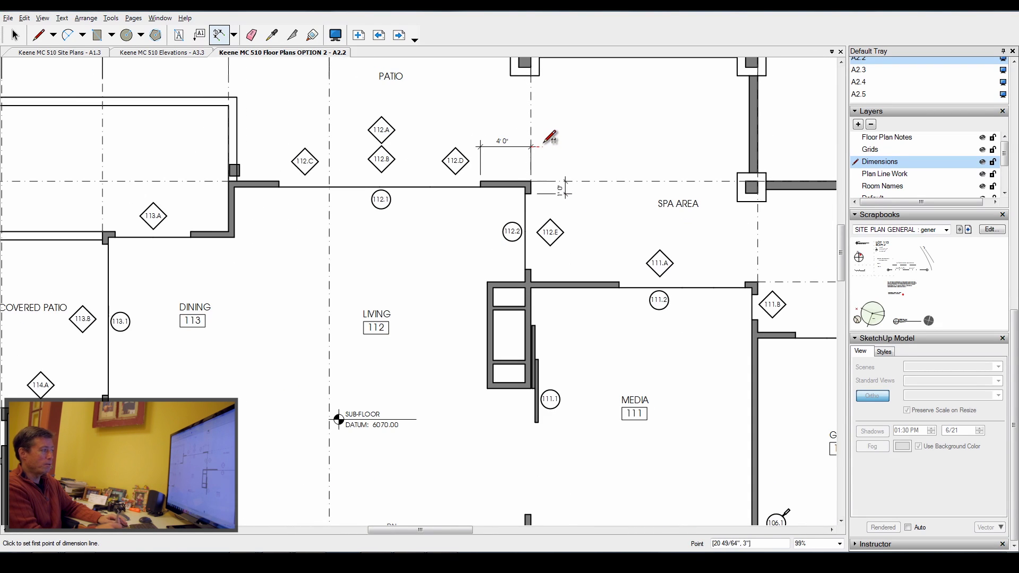
Dimension the full length of the fireplace enclosure between Living 112 and Media 111, placing the dimension on the Living side
scroll(493, 277, "up", 3)
left_click(487, 279)
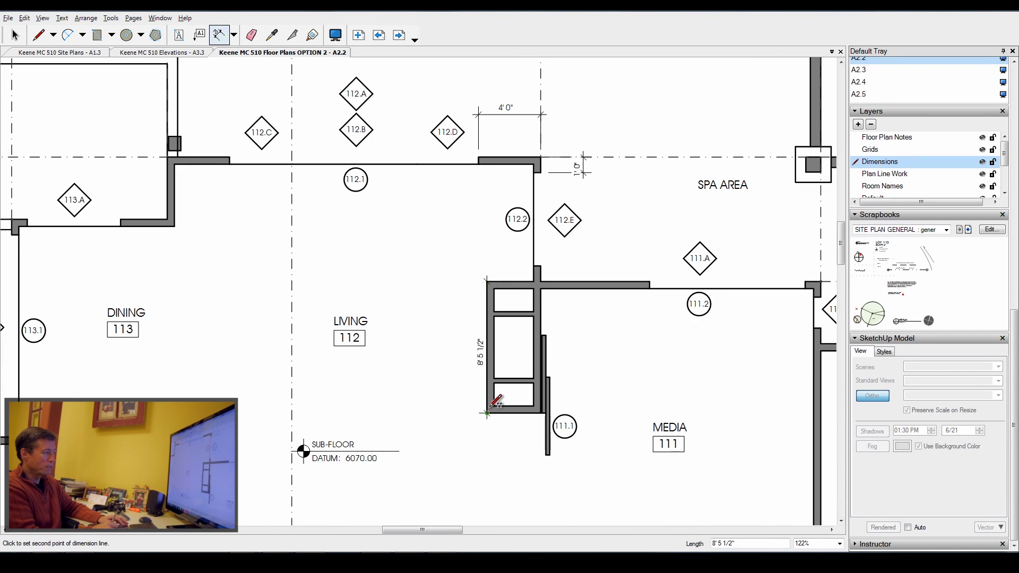
scroll(486, 413, "up", 3)
scroll(487, 413, "up", 3)
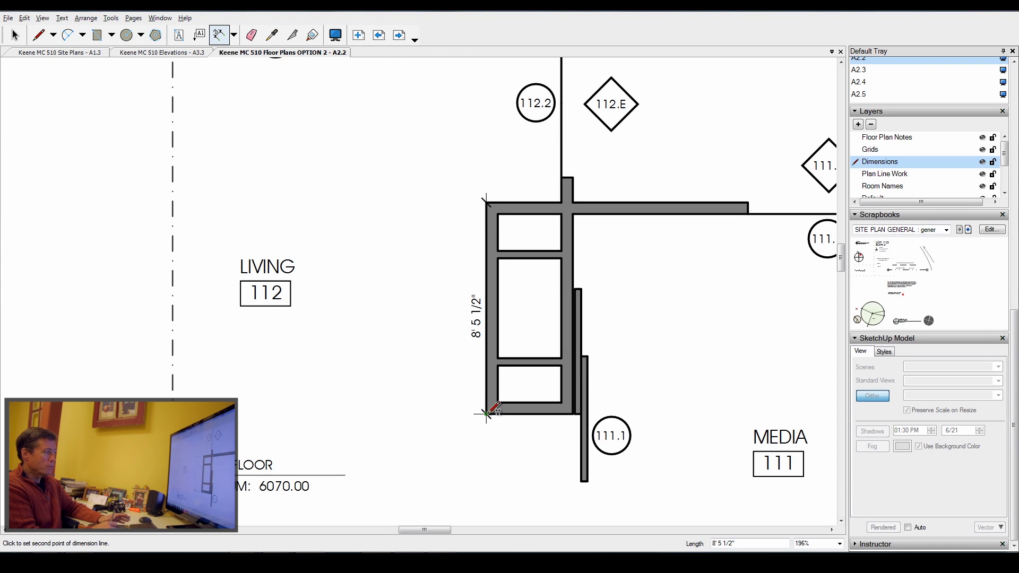
left_click(486, 413)
left_click(441, 361)
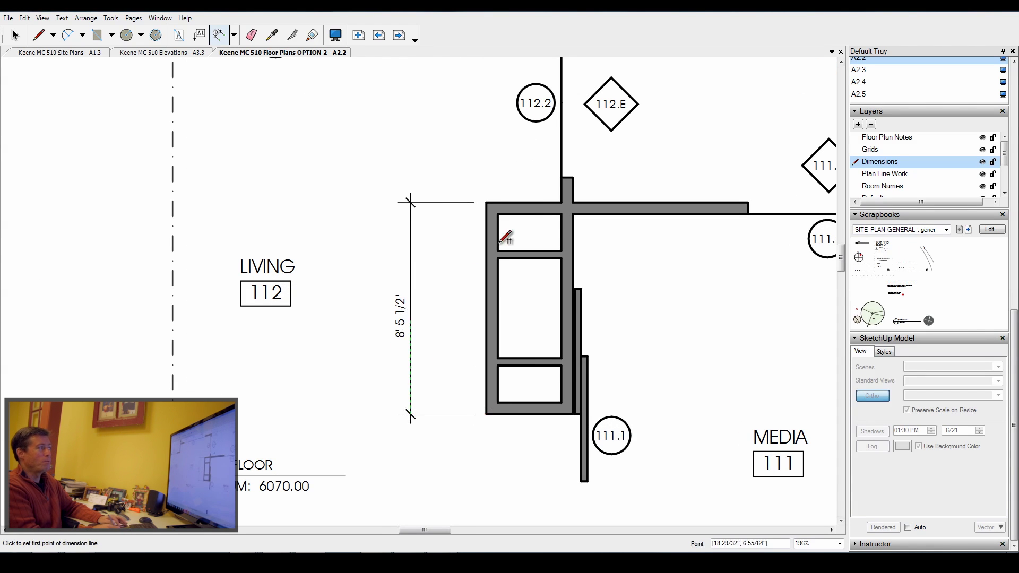
Dimension the short wall return at the Hall 110 corner of Media 111, placing the dimension on the Living side
scroll(596, 193, "down", 6)
scroll(551, 324, "up", 9)
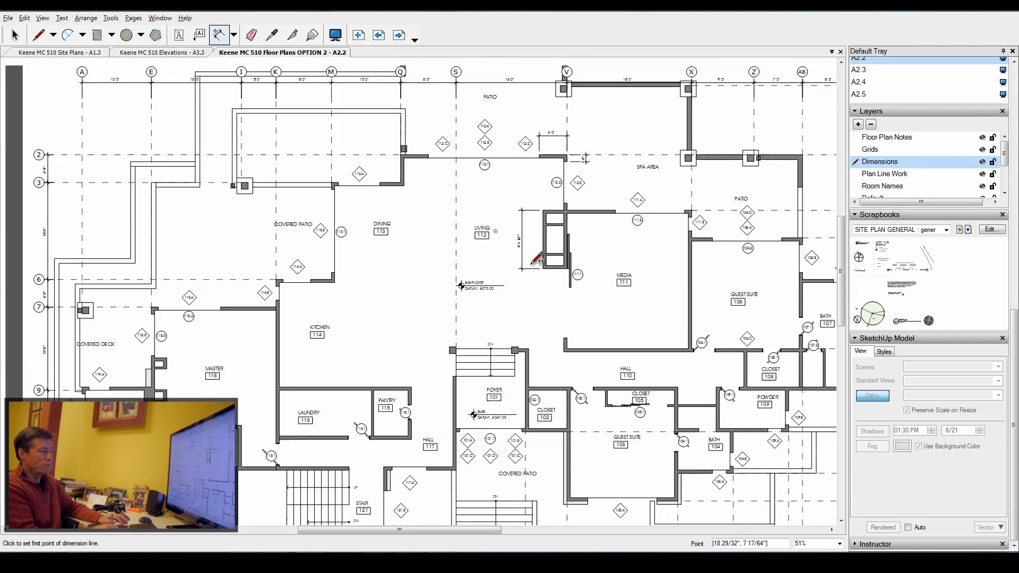
scroll(549, 345, "up", 3)
left_click(547, 327)
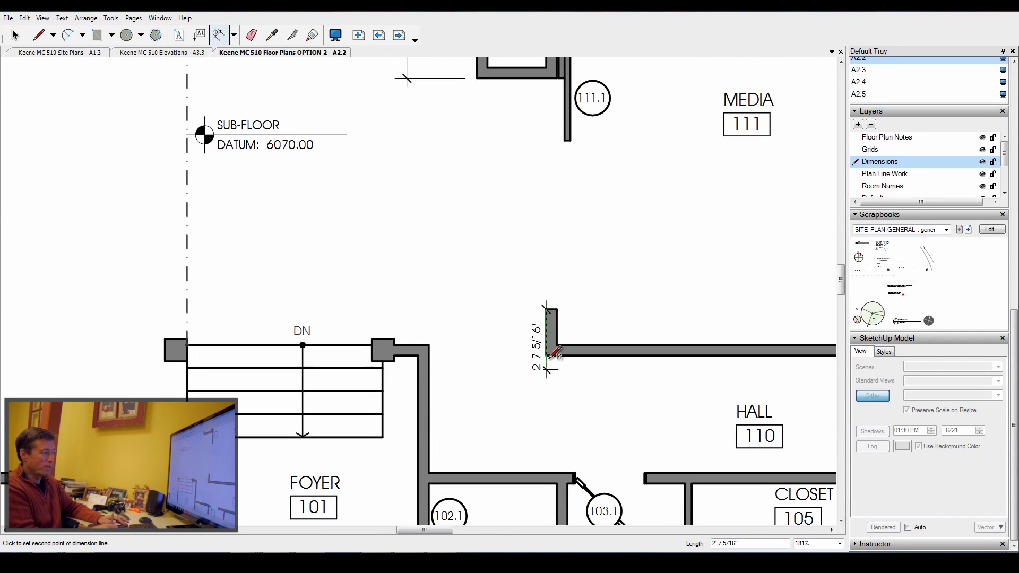
left_click(546, 359)
left_click(516, 350)
scroll(552, 414, "down", 4)
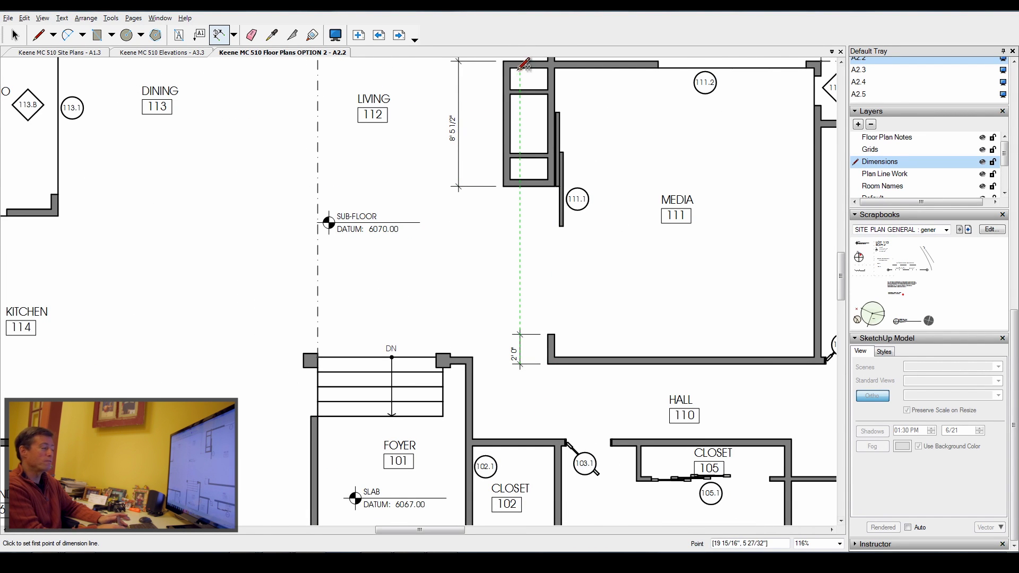
scroll(589, 213, "down", 8)
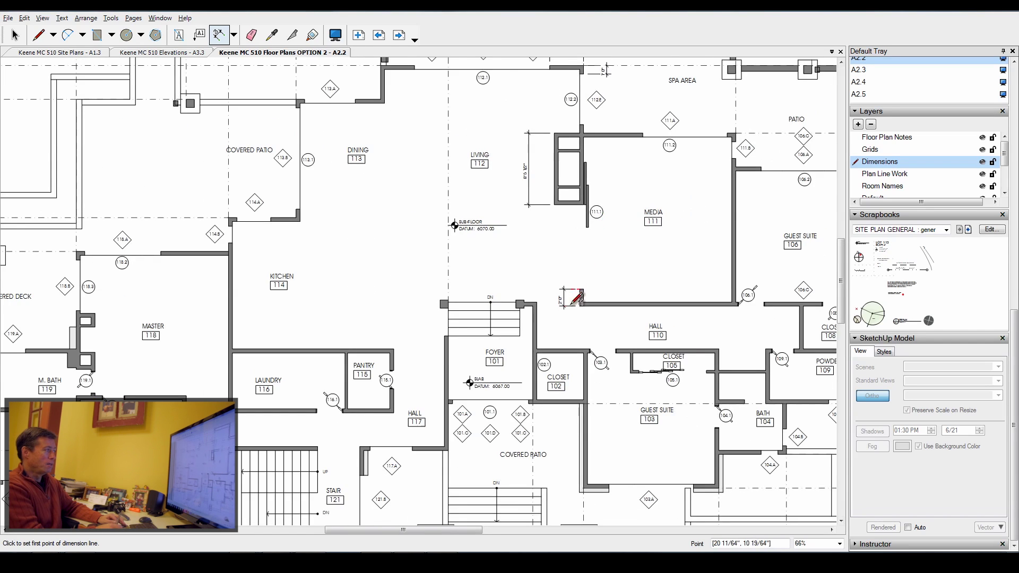
scroll(328, 231, "up", 6)
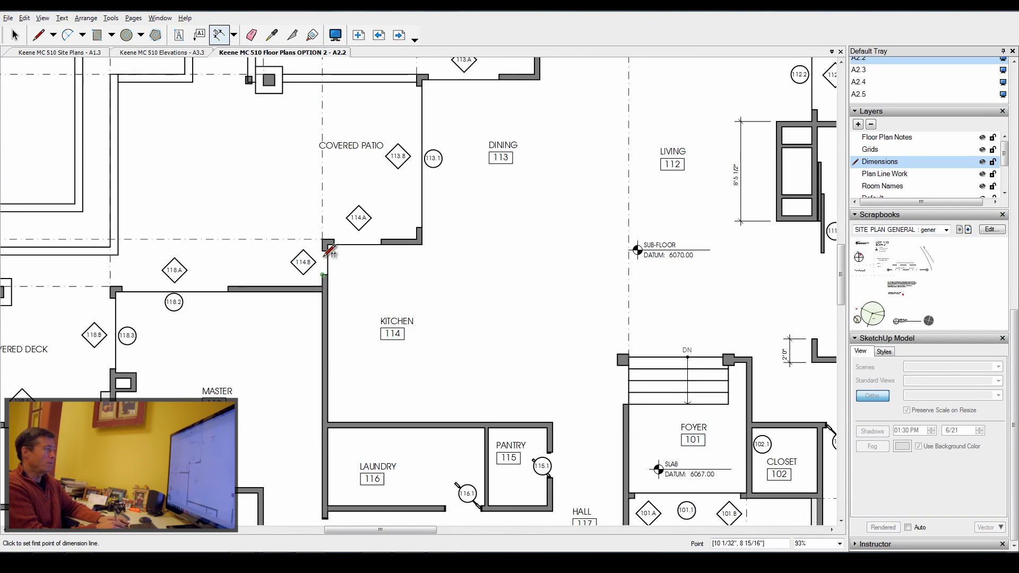
scroll(323, 234, "up", 2)
left_click(323, 235)
scroll(372, 241, "up", 2)
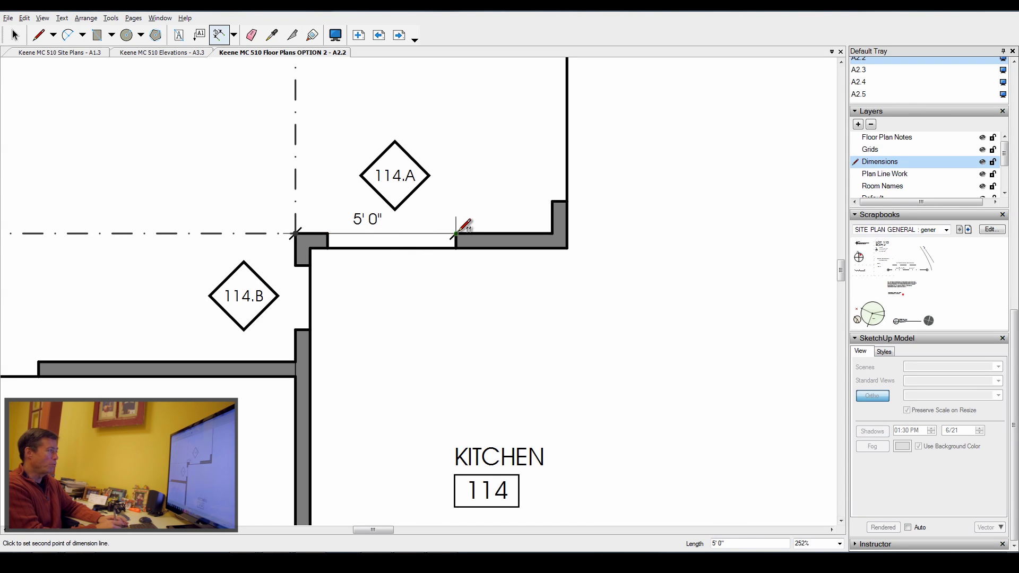
scroll(520, 241, "down", 5)
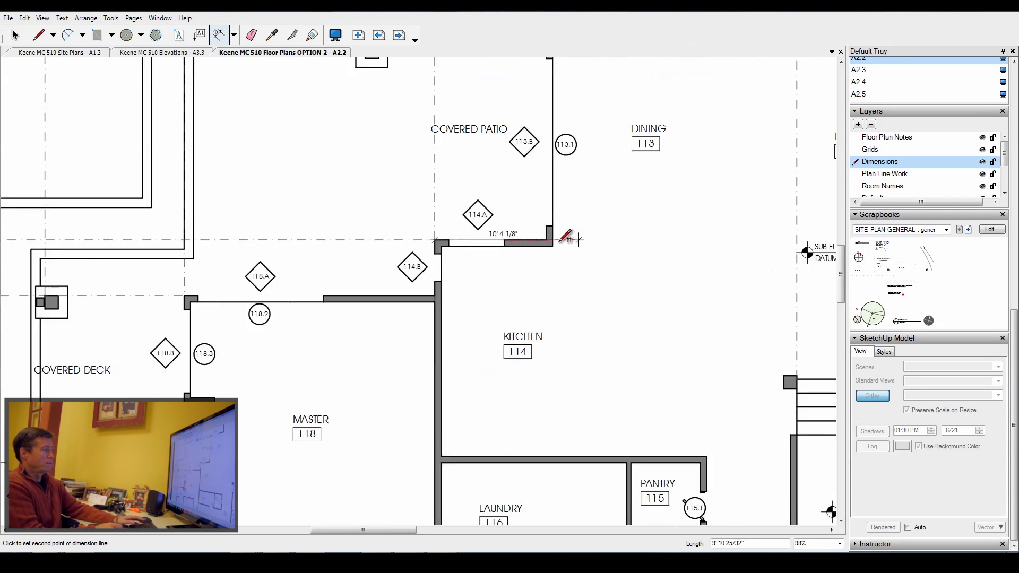
scroll(575, 239, "down", 1)
key("Escape")
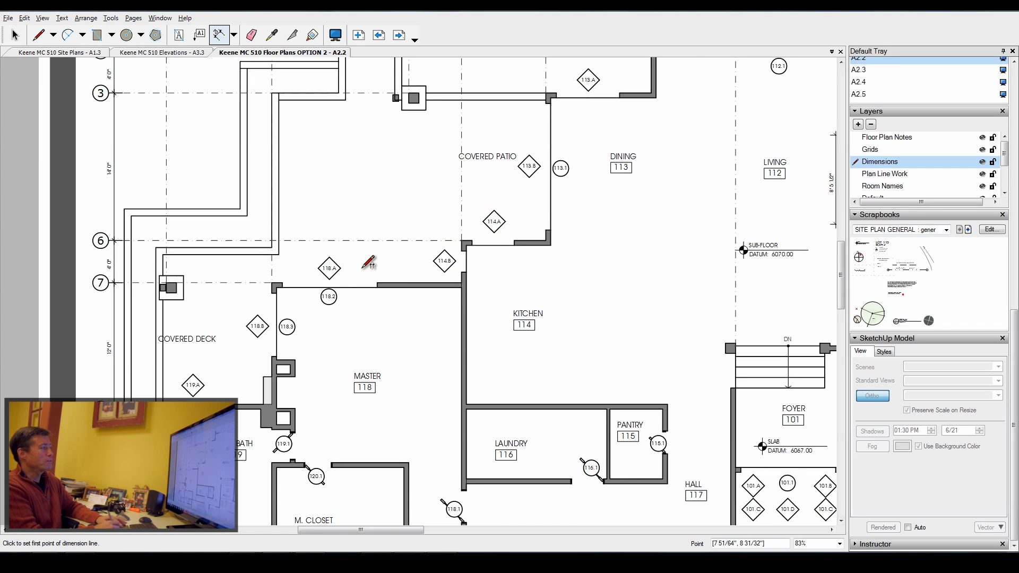
Leave dimensioning on the full A2.2 sheet and switch to the Keene MC 510 Plan 5 model in SketchUp
scroll(376, 268, "down", 6)
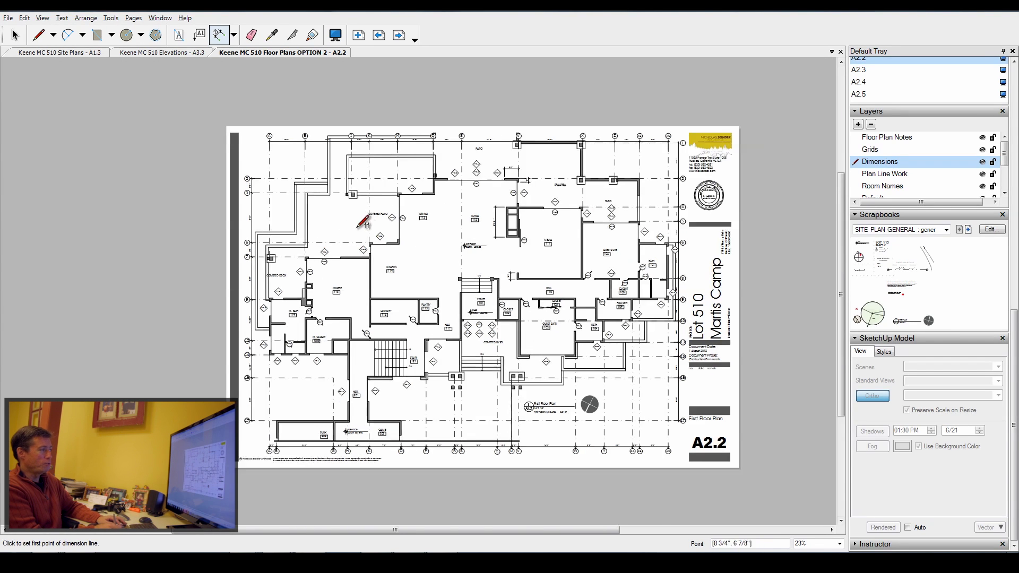
left_click(464, 246)
scroll(533, 242, "up", 1)
left_click(14, 36)
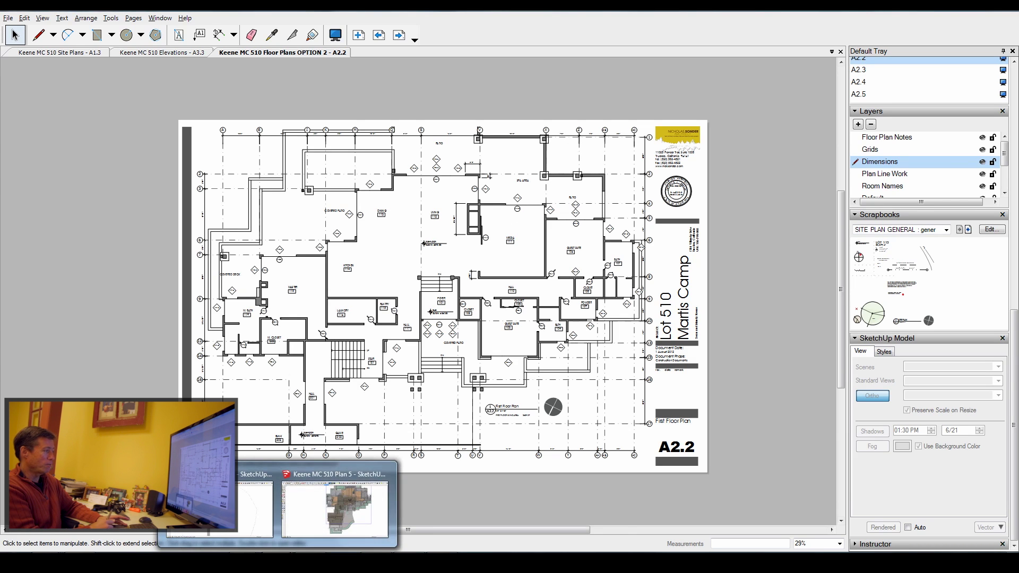
left_click(317, 509)
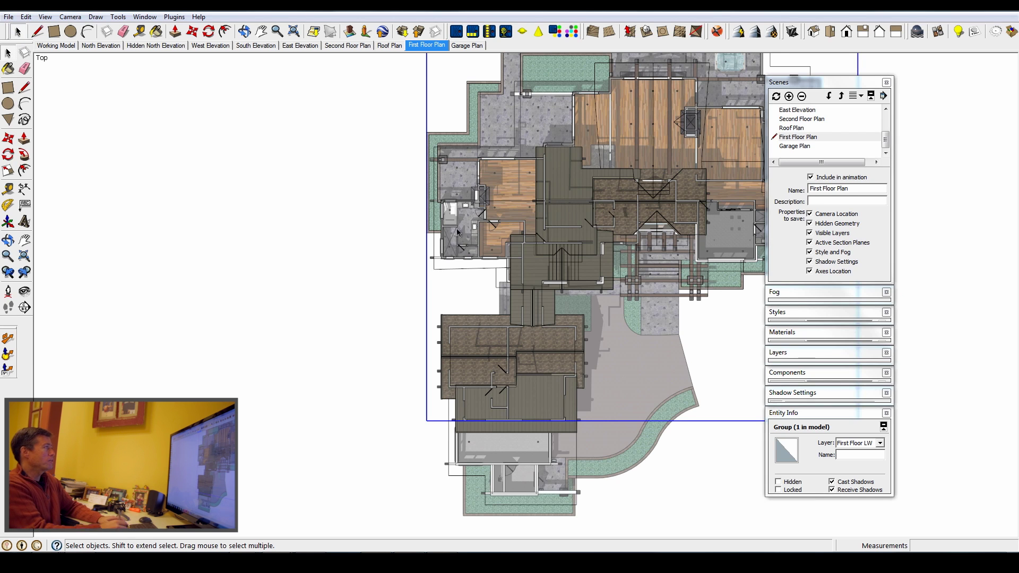
Activate the Working Model scene and turn on the display of section planes
left_click(56, 45)
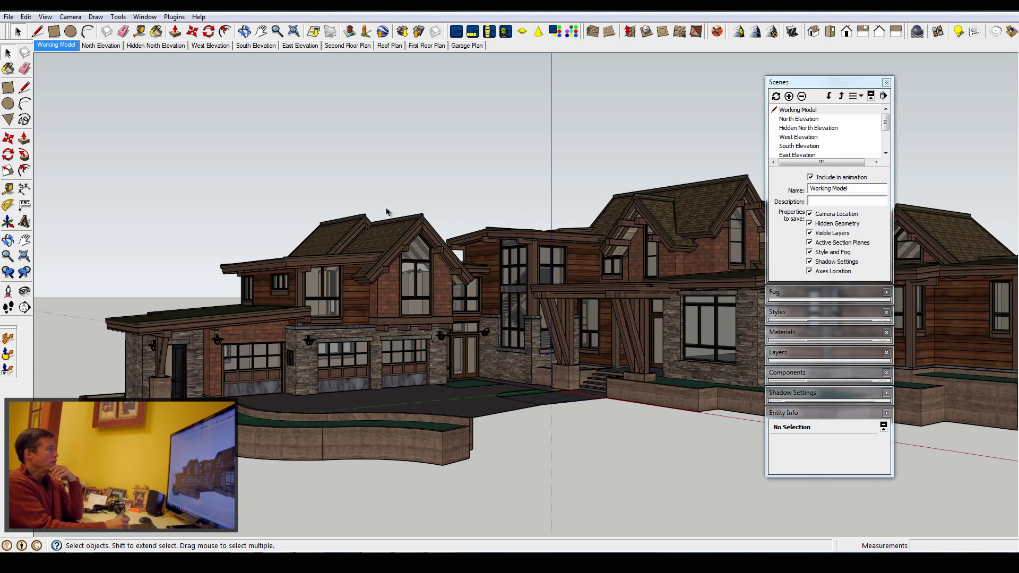
left_click(45, 16)
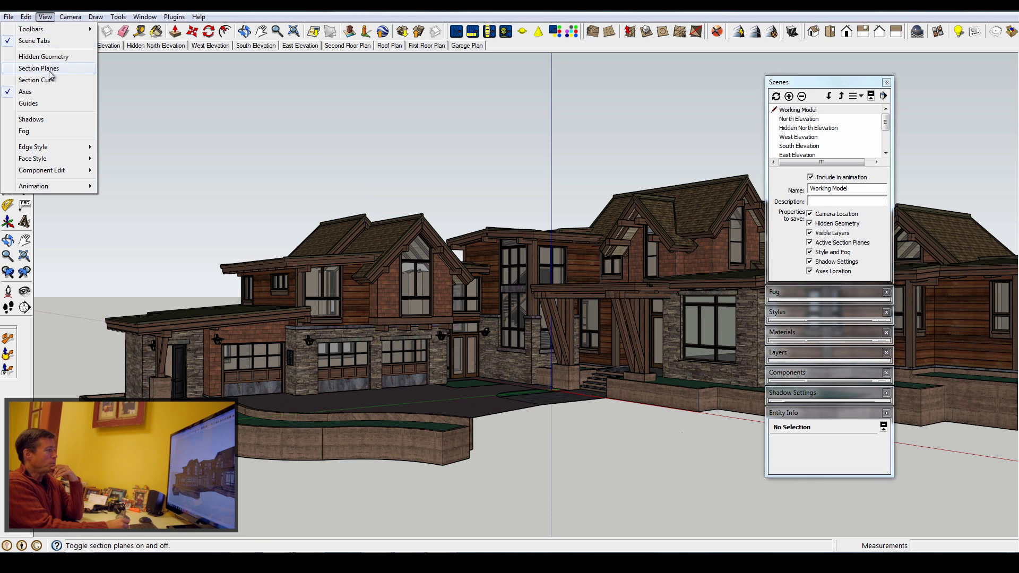
left_click(31, 68)
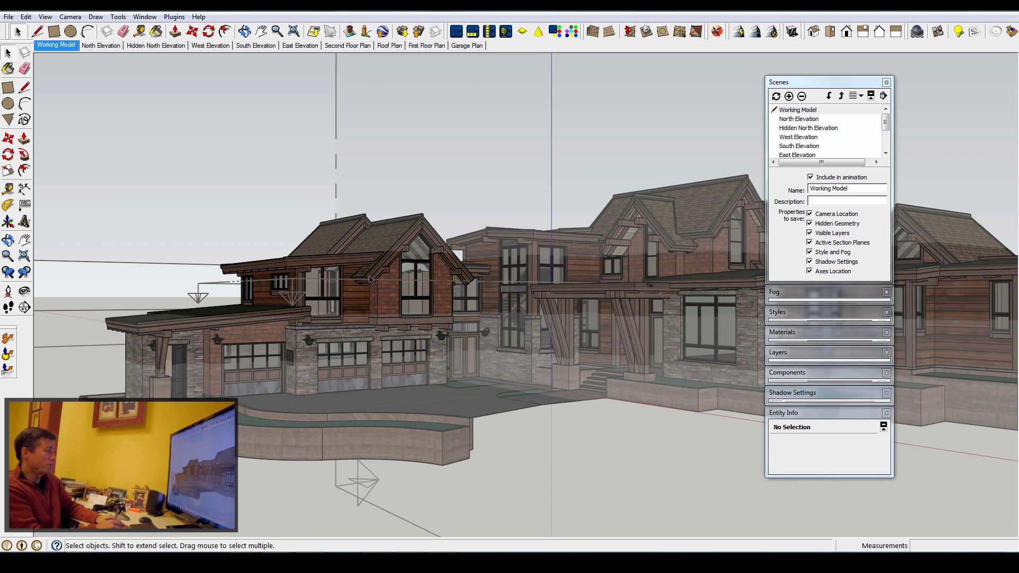
Examine the horizontal and vertical section planes surrounding the house from several angles and distances
middle_click_drag(351, 372, 375, 313)
scroll(410, 196, "down", 6)
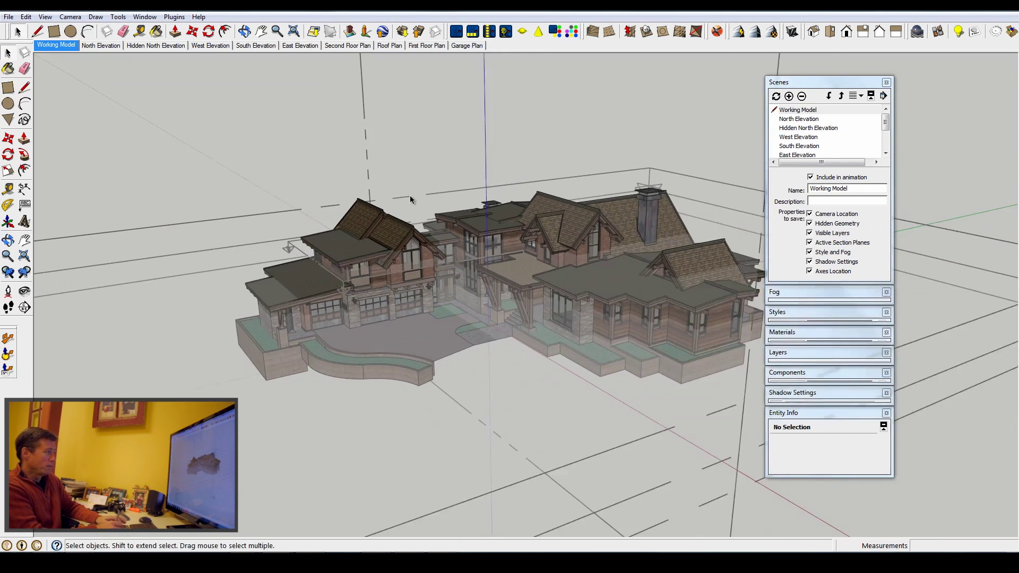
middle_click_drag(409, 197, 389, 256)
scroll(384, 263, "up", 5)
scroll(385, 264, "up", 5)
scroll(389, 256, "down", 8)
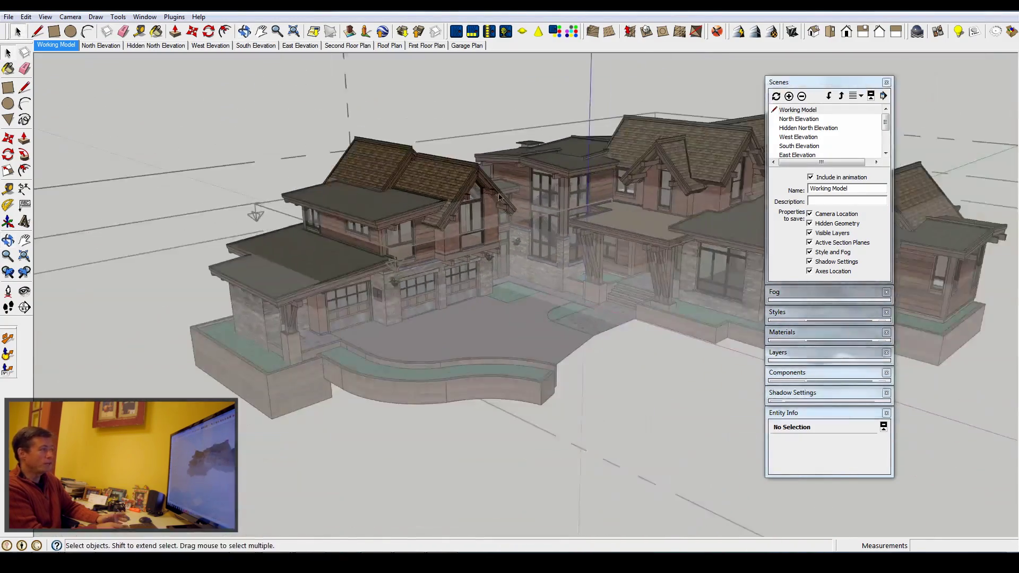
middle_click_drag(461, 215, 350, 280)
scroll(350, 280, "down", 5)
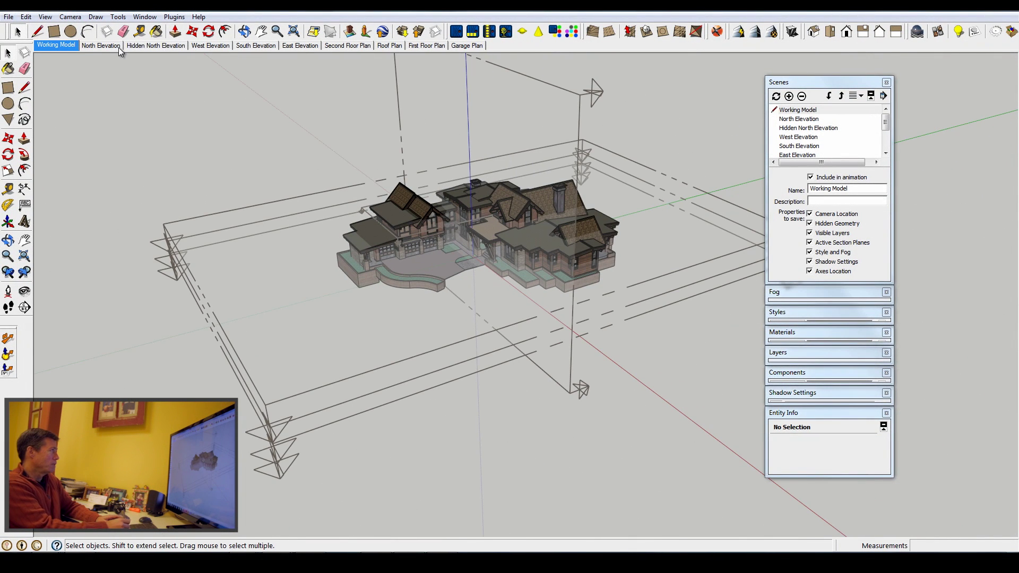
Place a new horizontal section plane on the top of the low planter in front of the house
left_click(118, 17)
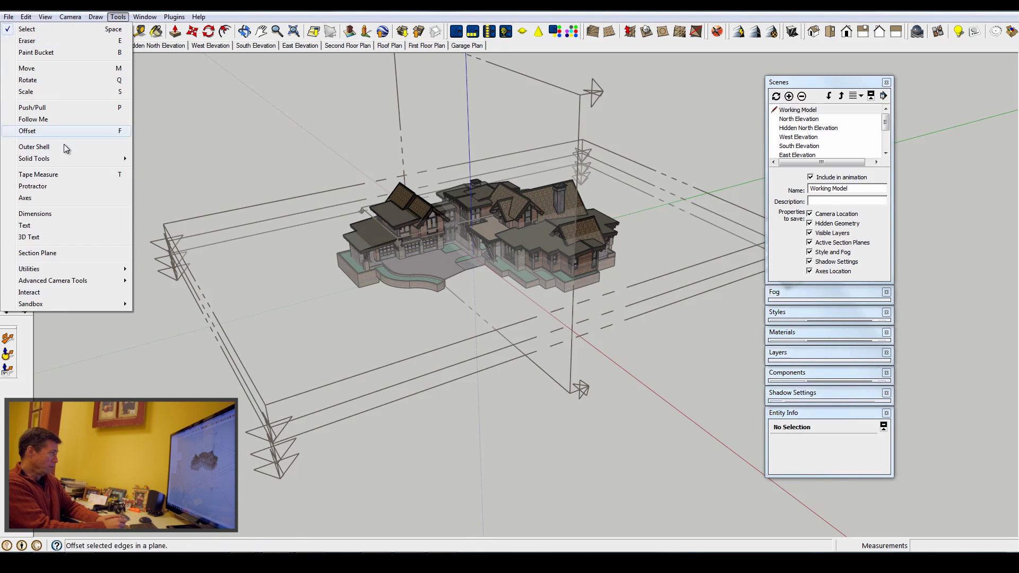
mouse_move(55, 162)
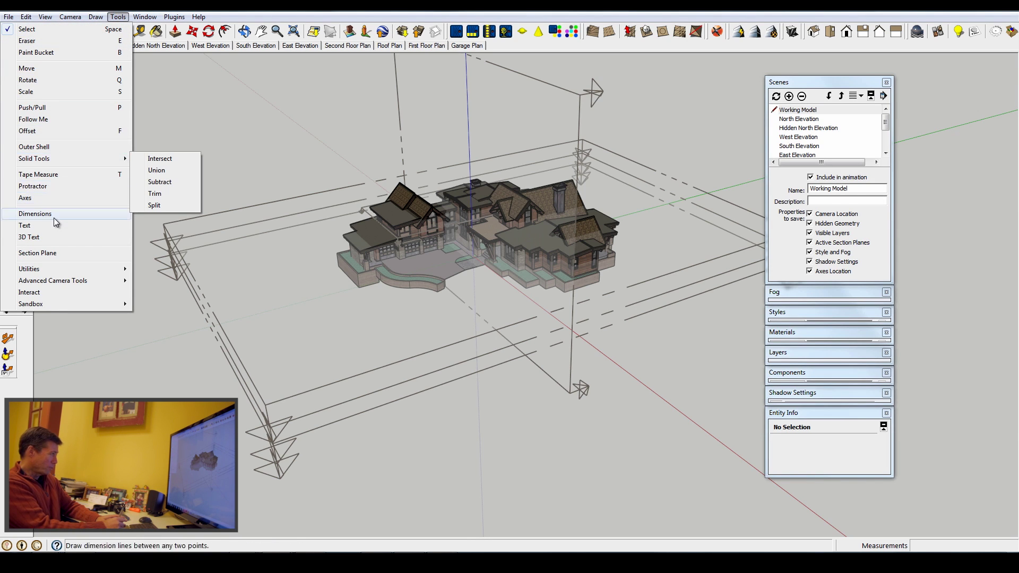
left_click(37, 253)
scroll(503, 273, "up", 5)
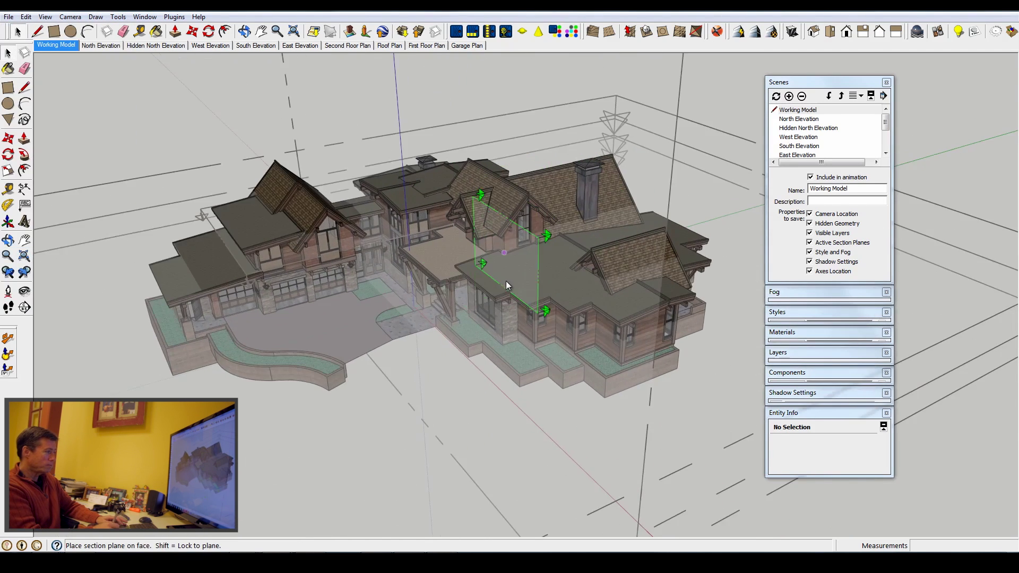
left_click(514, 358)
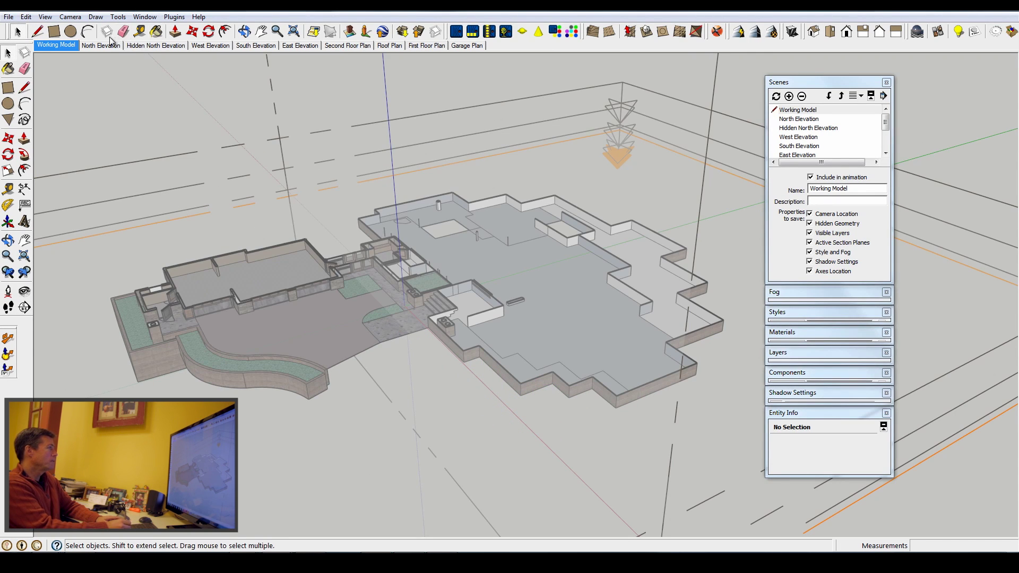
key("m")
scroll(378, 258, "down", 2)
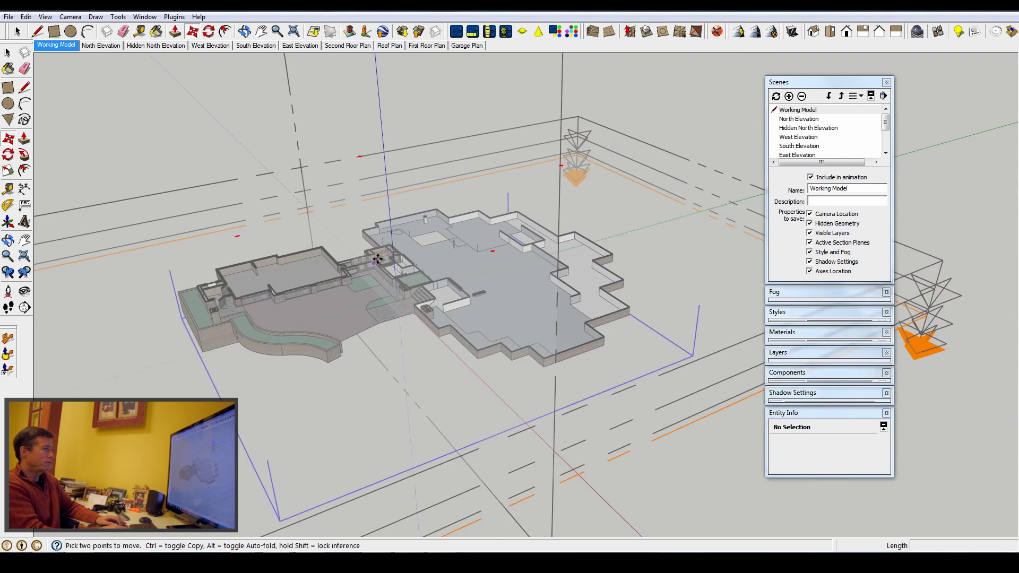
left_click(576, 155)
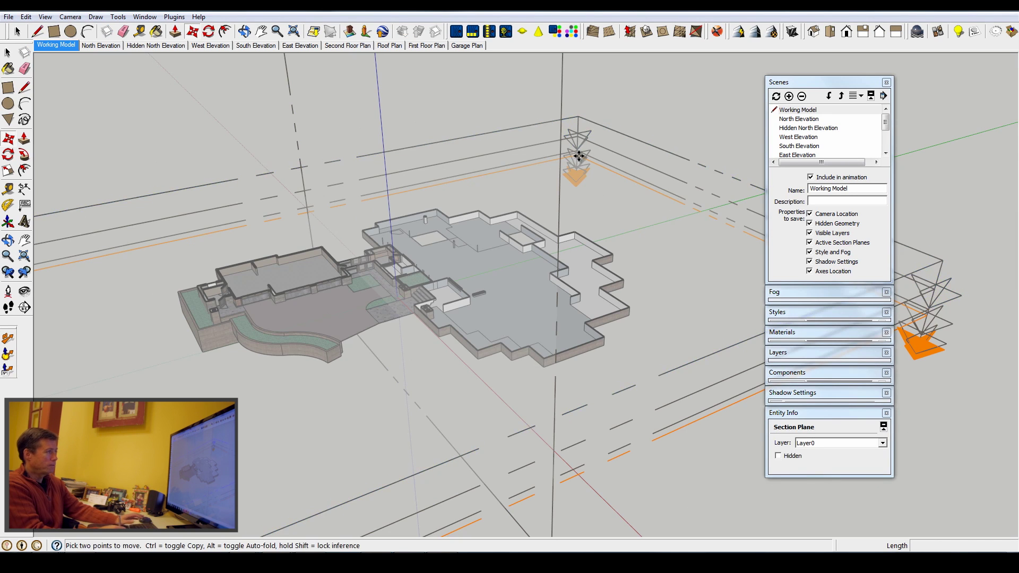
scroll(533, 195, "down", 3)
key("Escape")
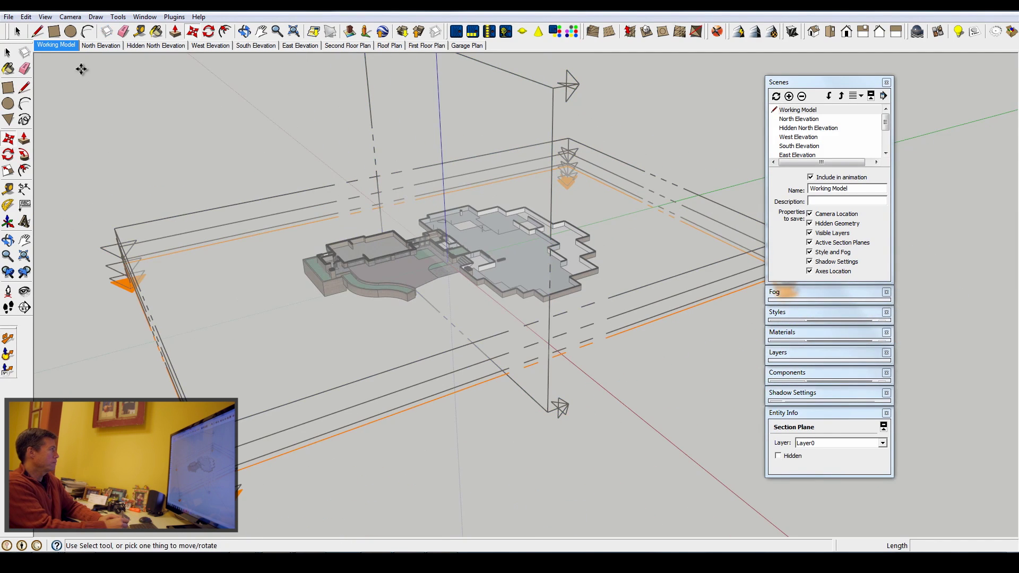
Select the new horizontal section plane and move it up about 16' so it cuts through the upper floor
key("space")
left_click(342, 436)
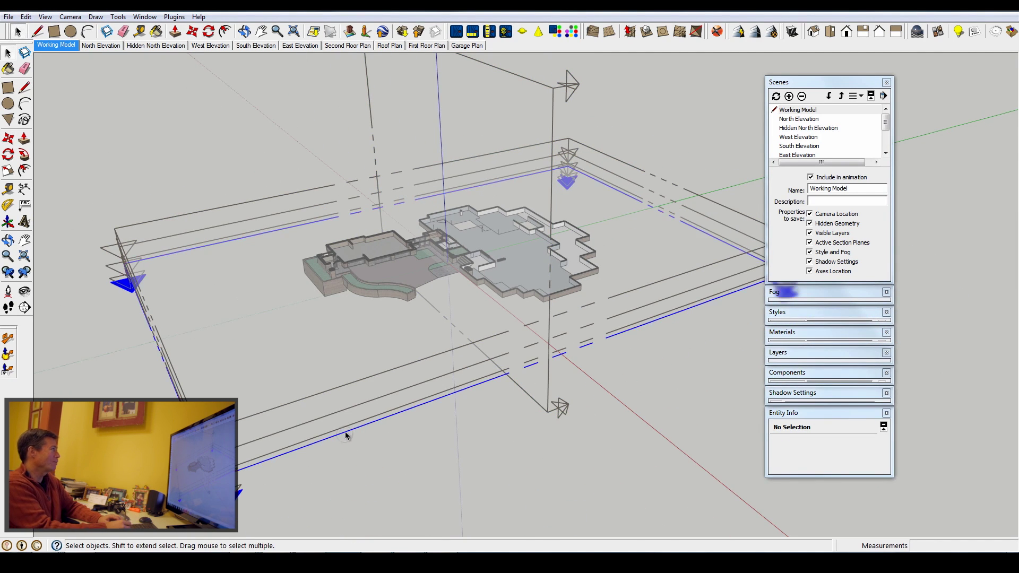
key("m")
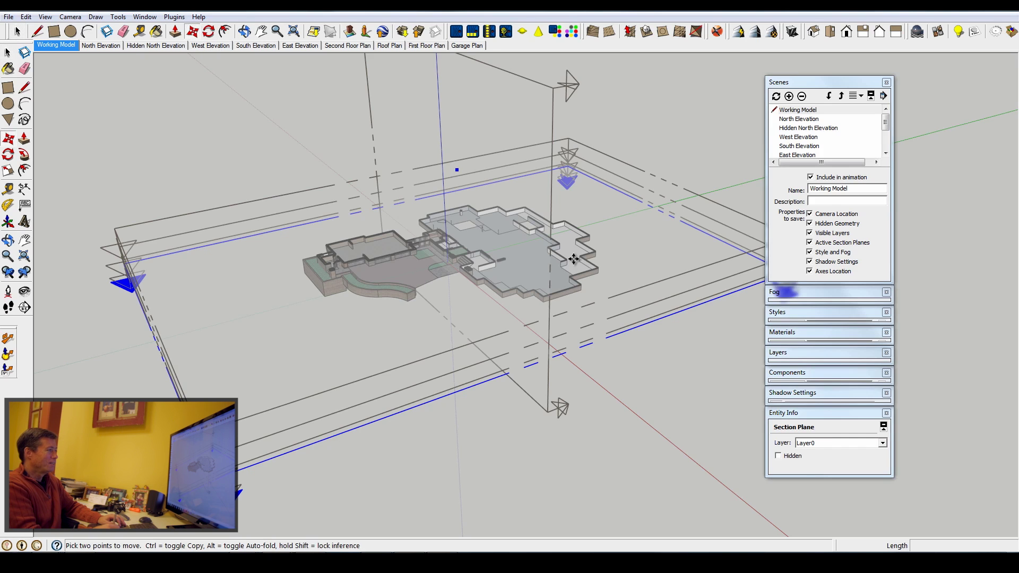
left_click(569, 351)
scroll(578, 324, "up", 3)
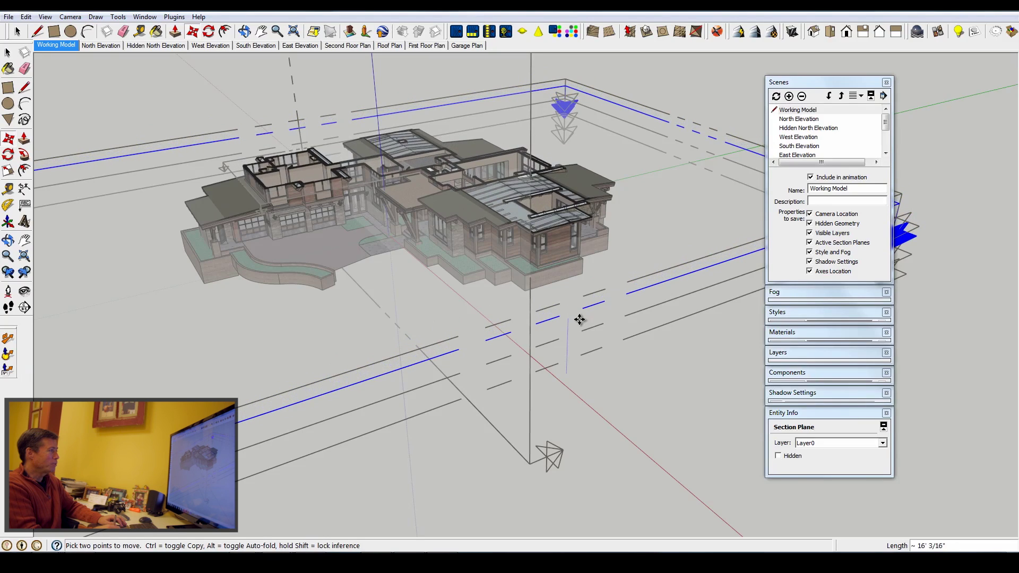
left_click(574, 321)
Create a group from the slice of the raised section plane
middle_click_drag(575, 321, 439, 275)
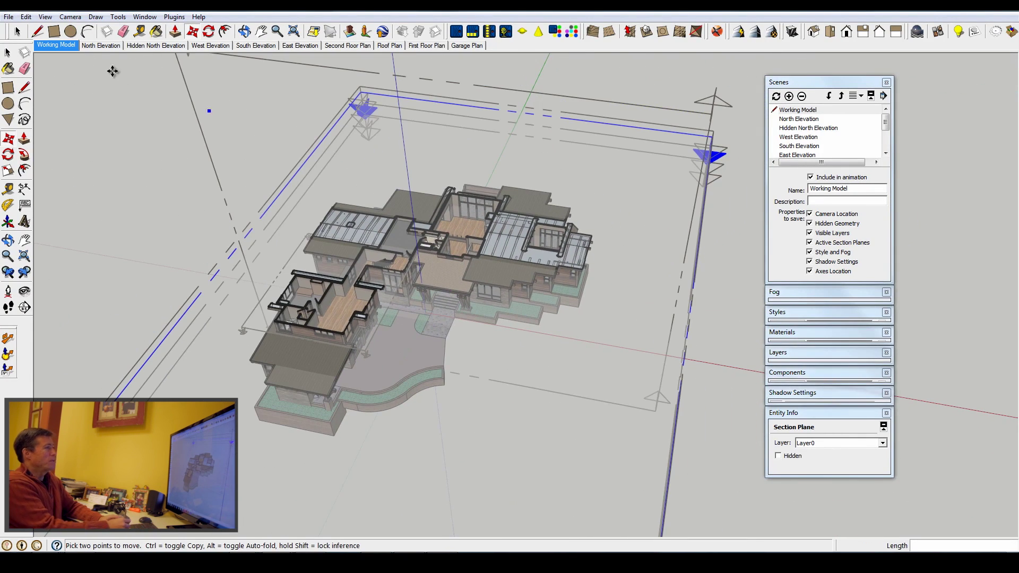
left_click(18, 31)
middle_click_drag(659, 150, 562, 138)
right_click(680, 321)
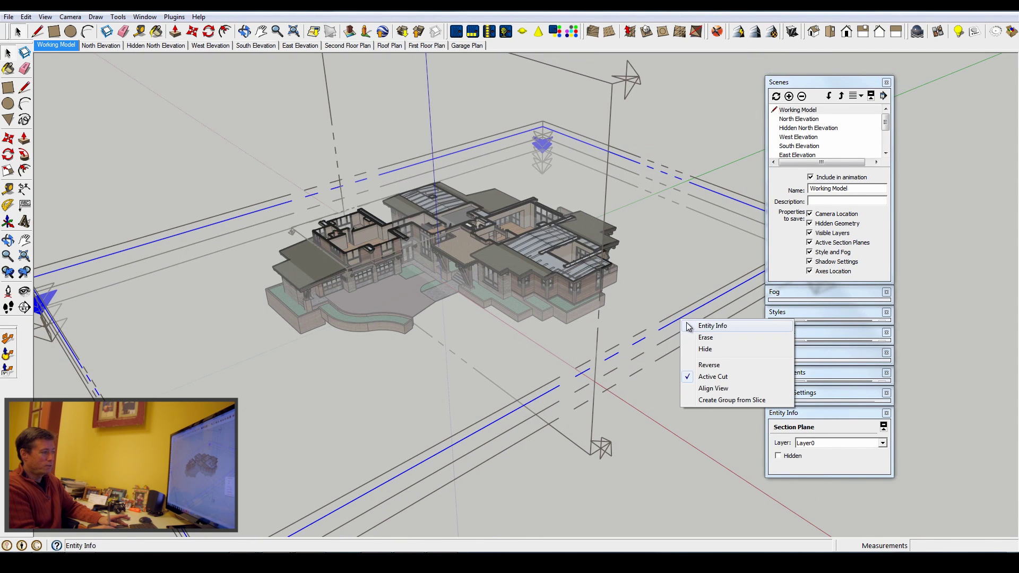
left_click(722, 401)
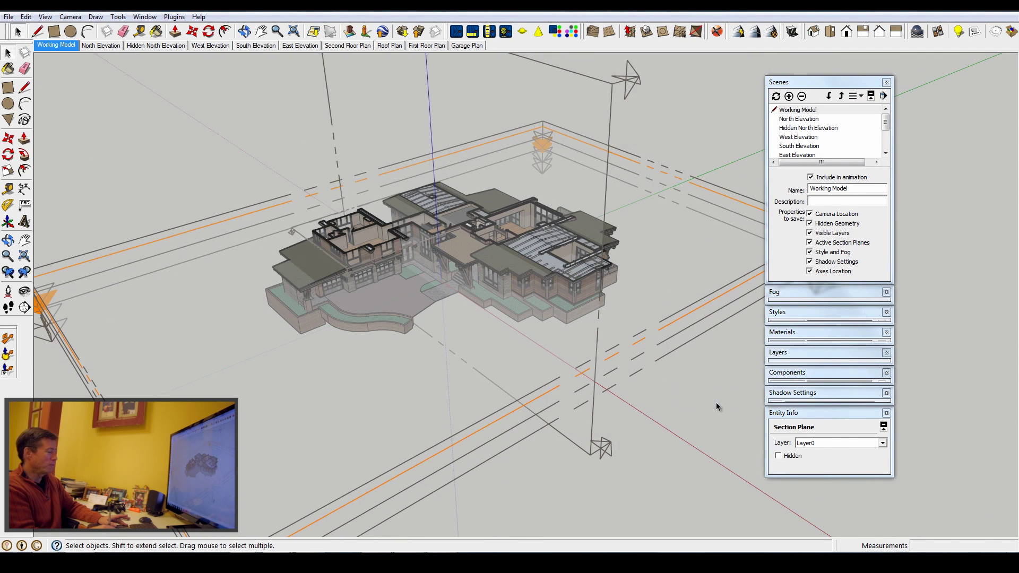
Return to the Working Model scene and expand the list of model layers
middle_click_drag(449, 240, 244, 161)
left_click(69, 45)
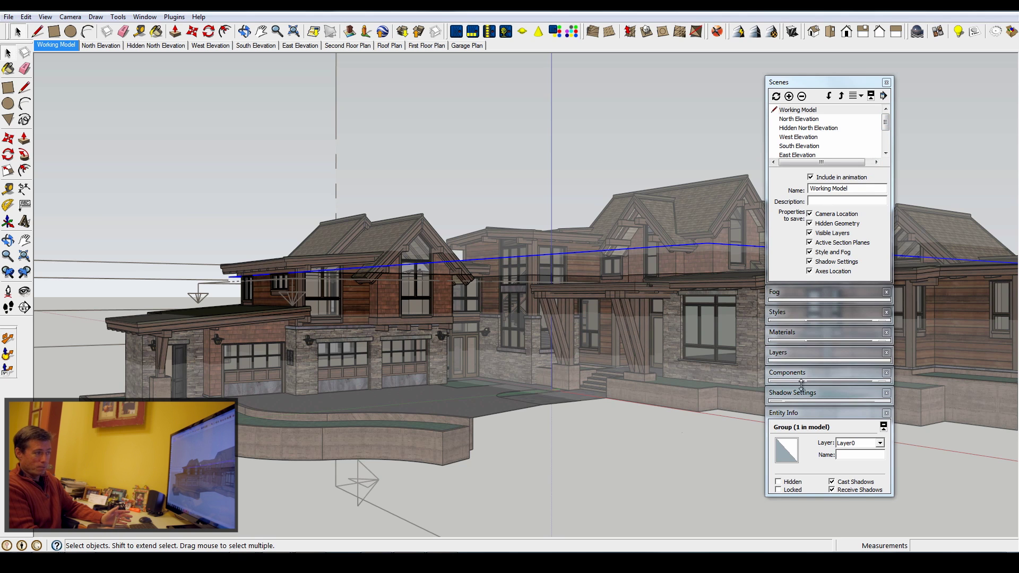
left_click(804, 353)
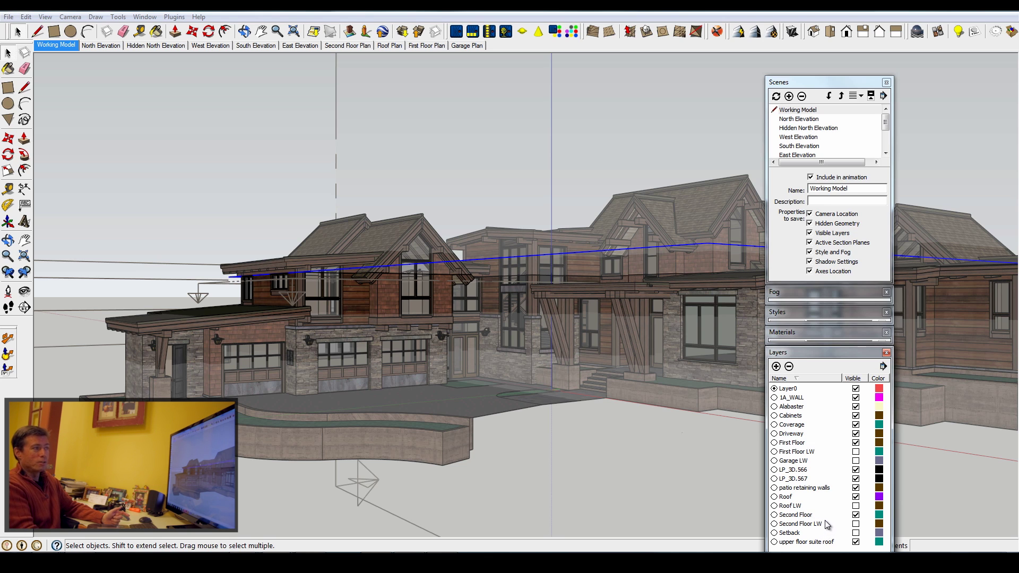
Make the Second Floor LW layer visible and assign the new section slice group to it
left_click(856, 524)
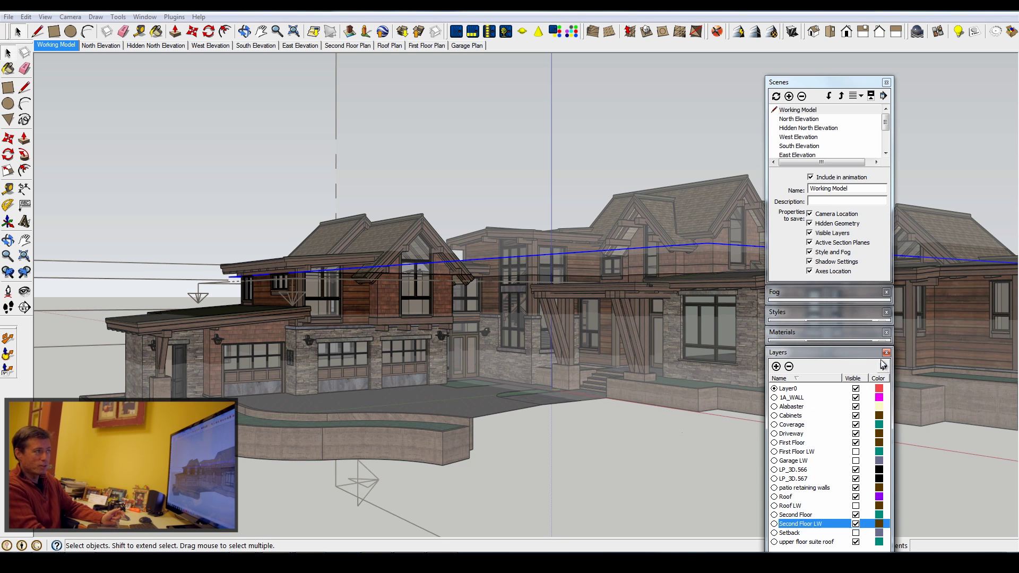
left_click(837, 83)
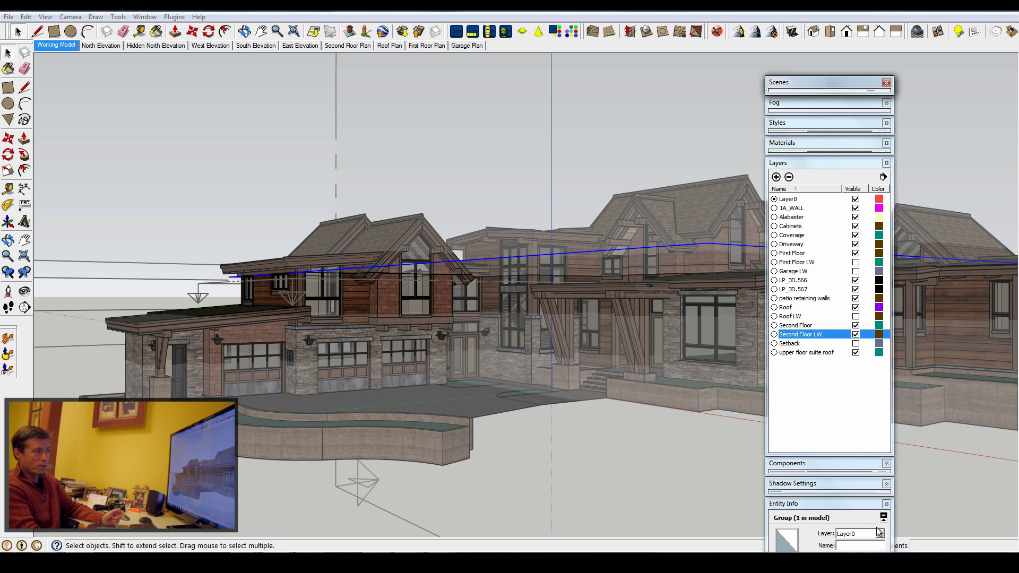
left_click(849, 162)
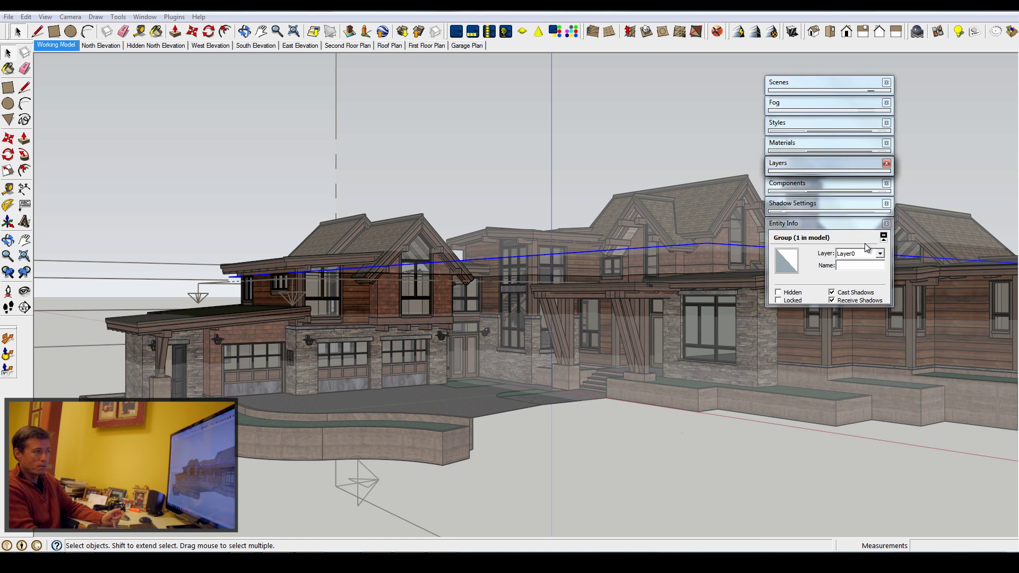
left_click(879, 254)
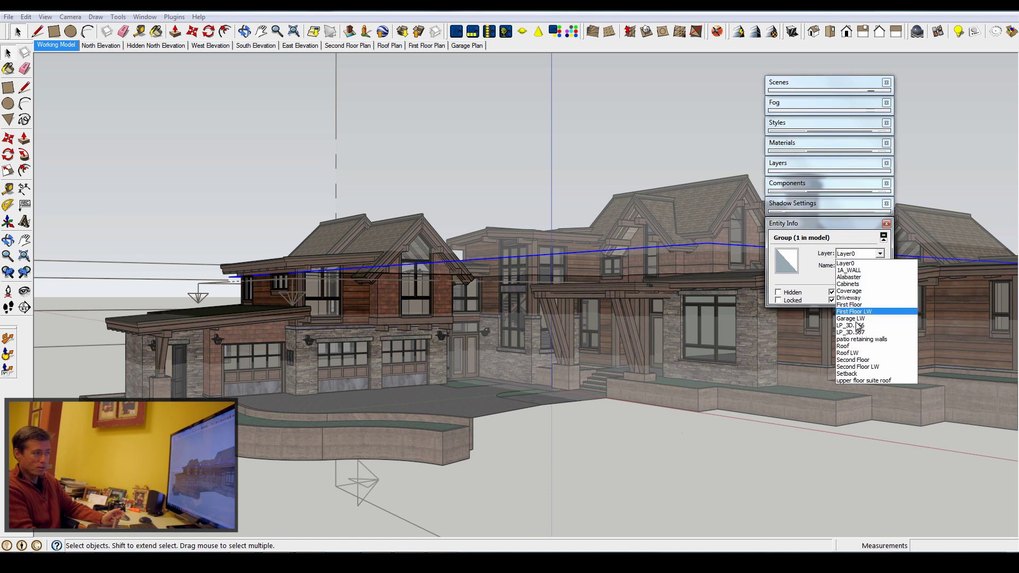
left_click(875, 367)
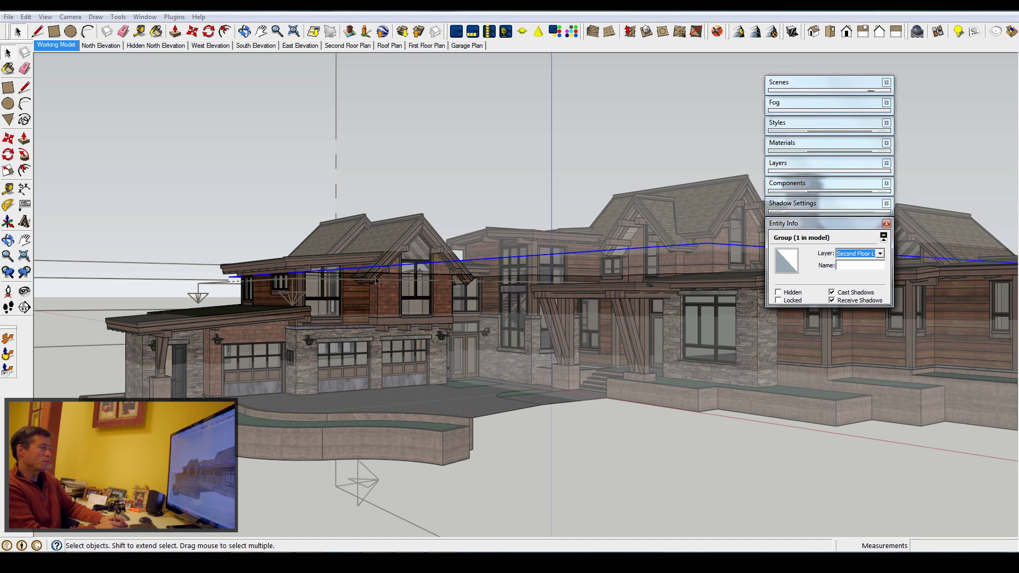
Turn off the display of section planes and open the second floor slice group for editing
middle_click_drag(387, 282, 432, 342)
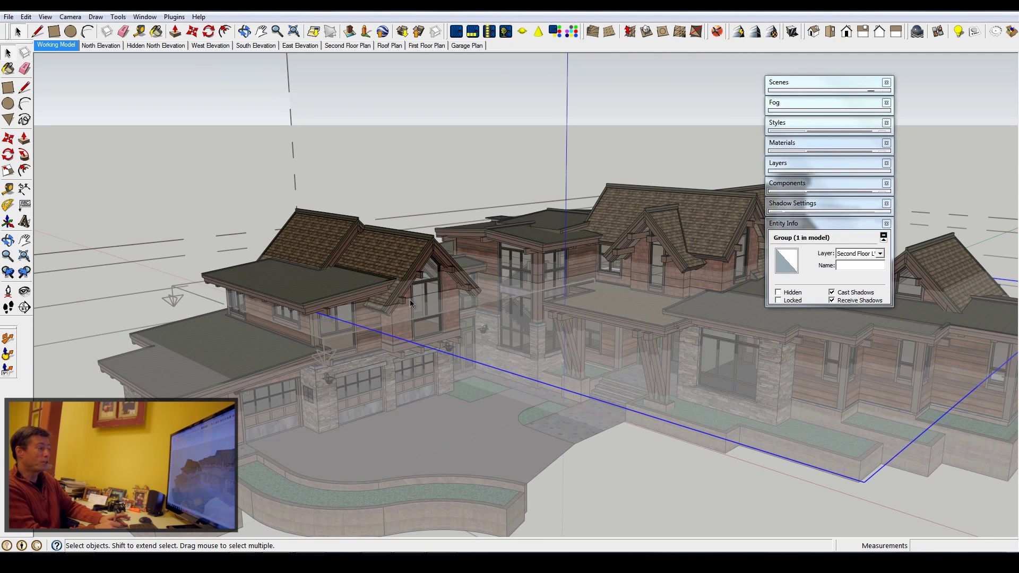
left_click(46, 17)
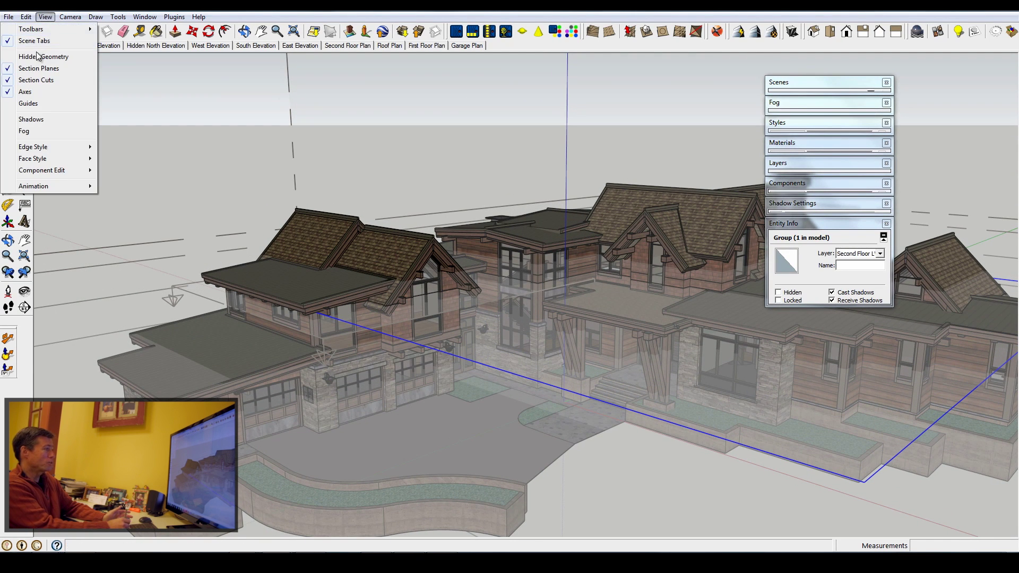
left_click(42, 69)
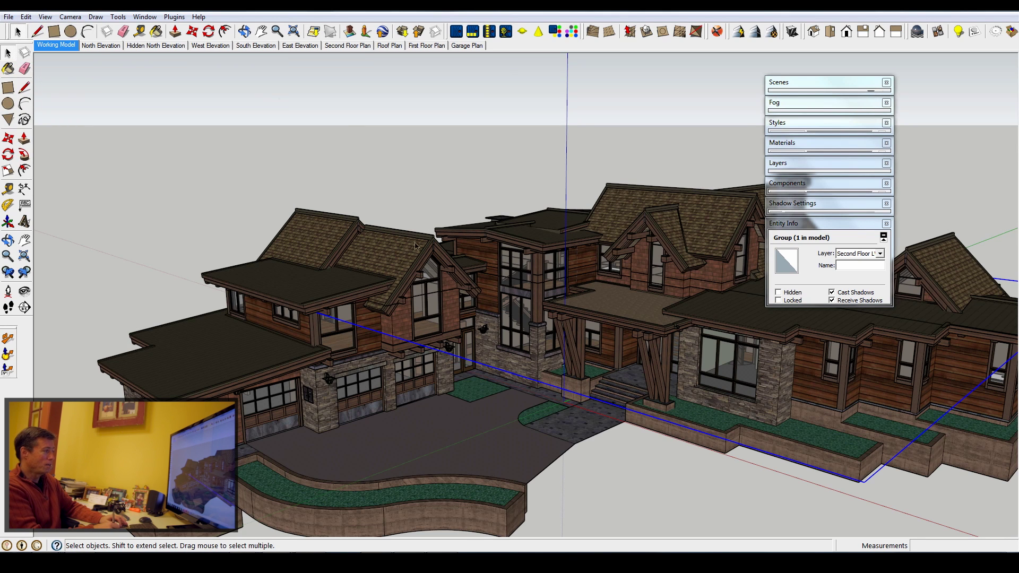
right_click(450, 293)
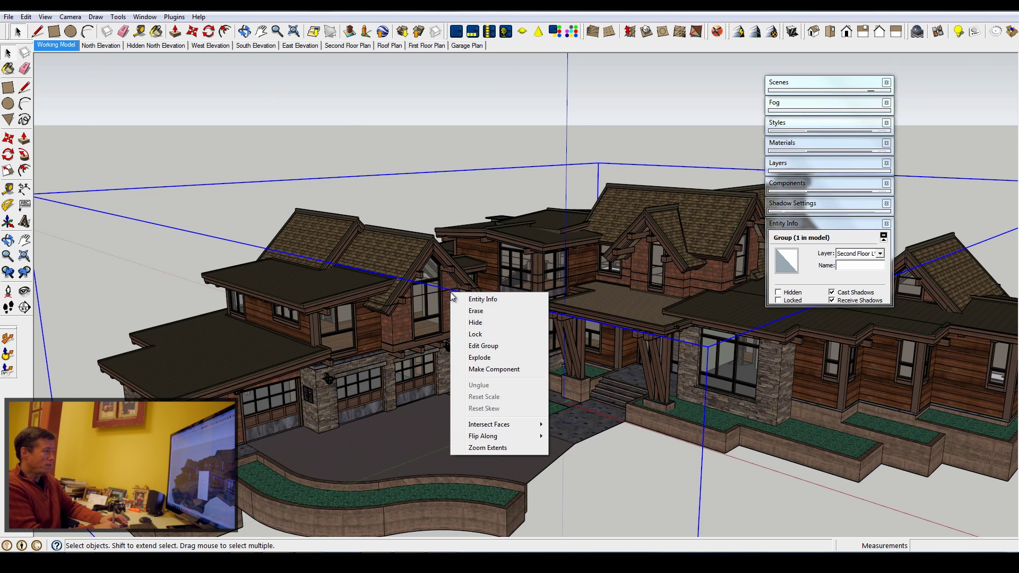
right_click(435, 294)
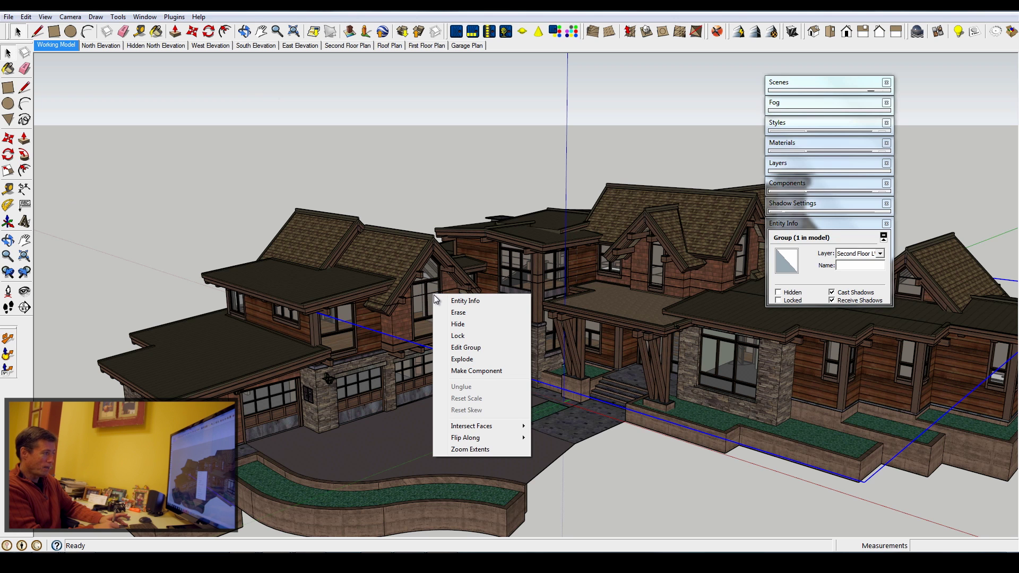
left_click(465, 348)
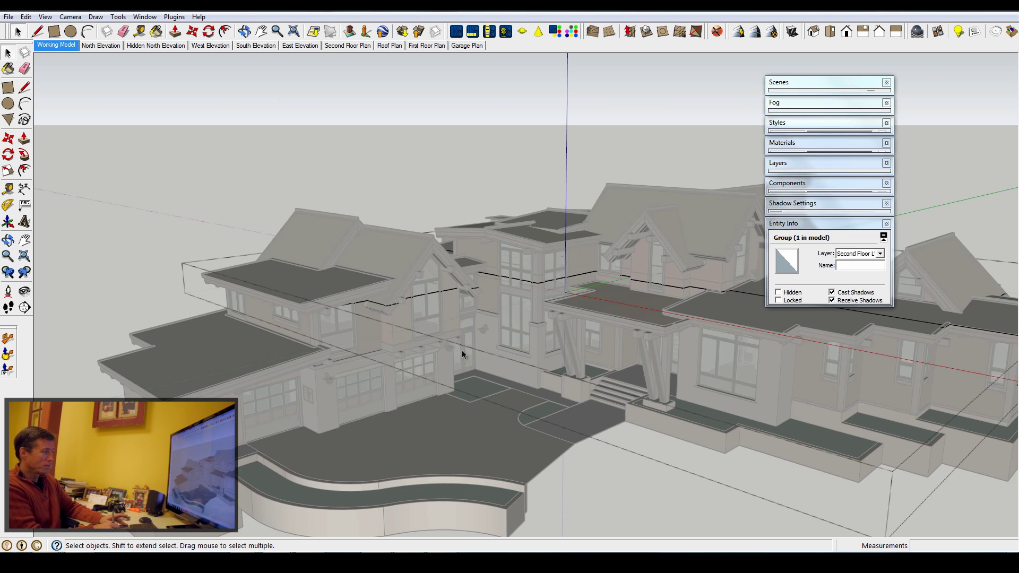
Select all the slice pieces inside the group and make them into one component, keeping the default name and replacing the selection
left_click(448, 290)
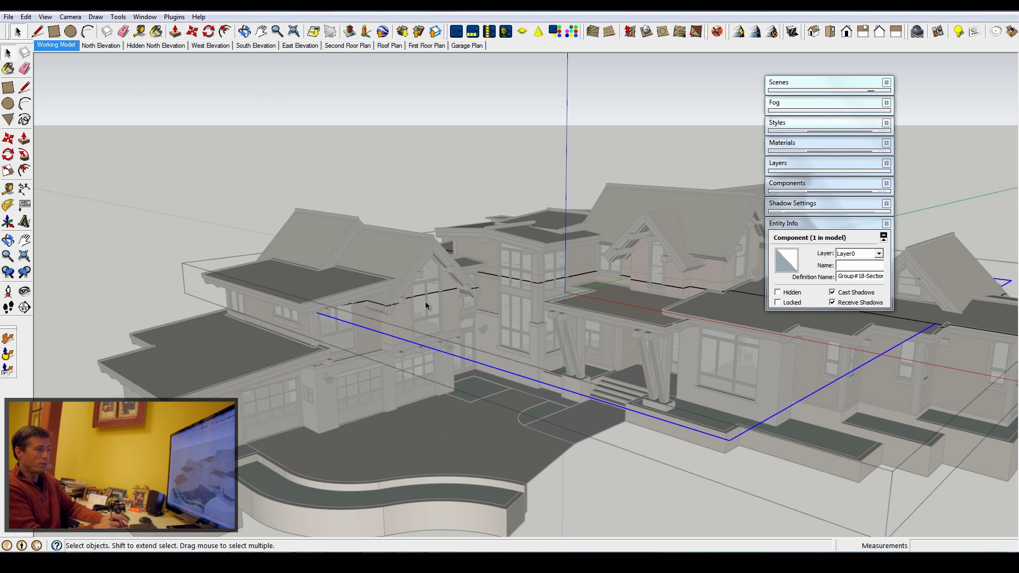
middle_click_drag(449, 291, 373, 304)
scroll(373, 303, "down", 5)
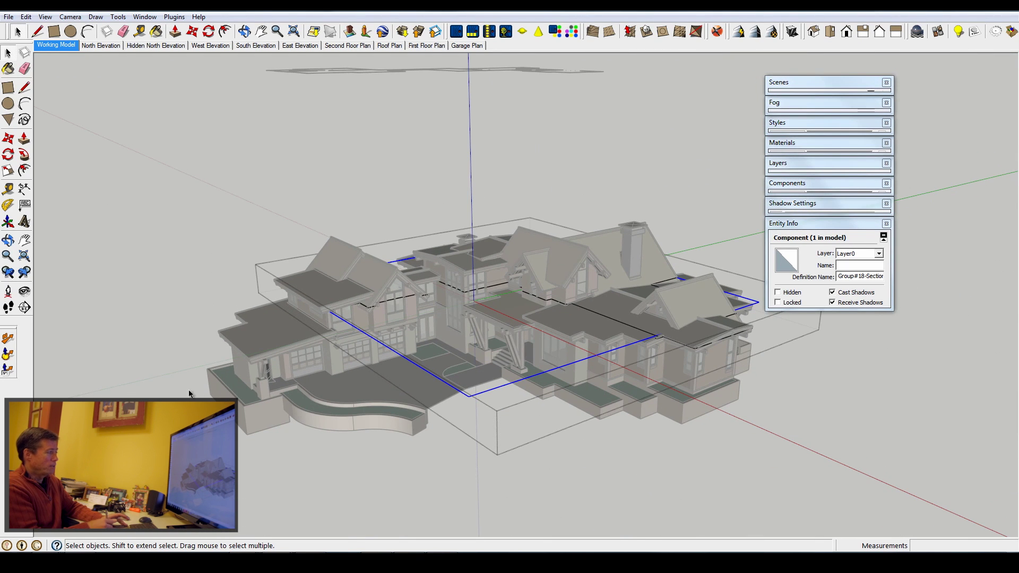
left_click_drag(164, 398, 848, 158)
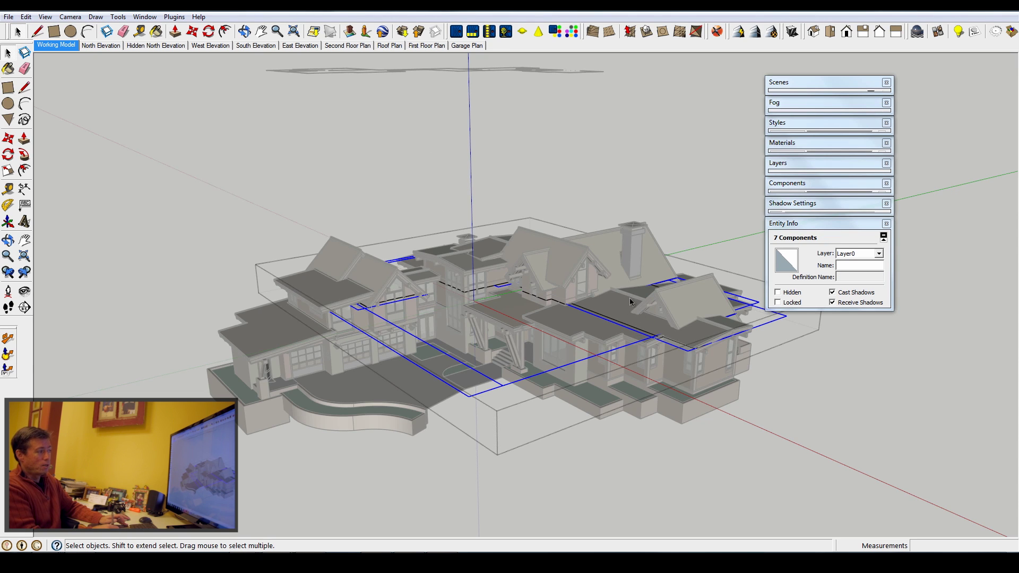
right_click(600, 315)
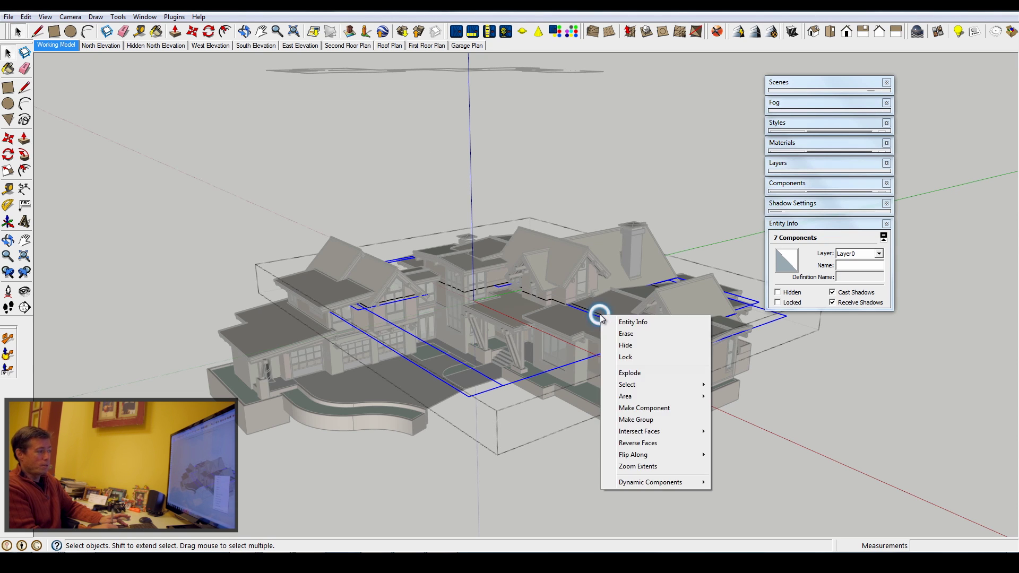
left_click(644, 408)
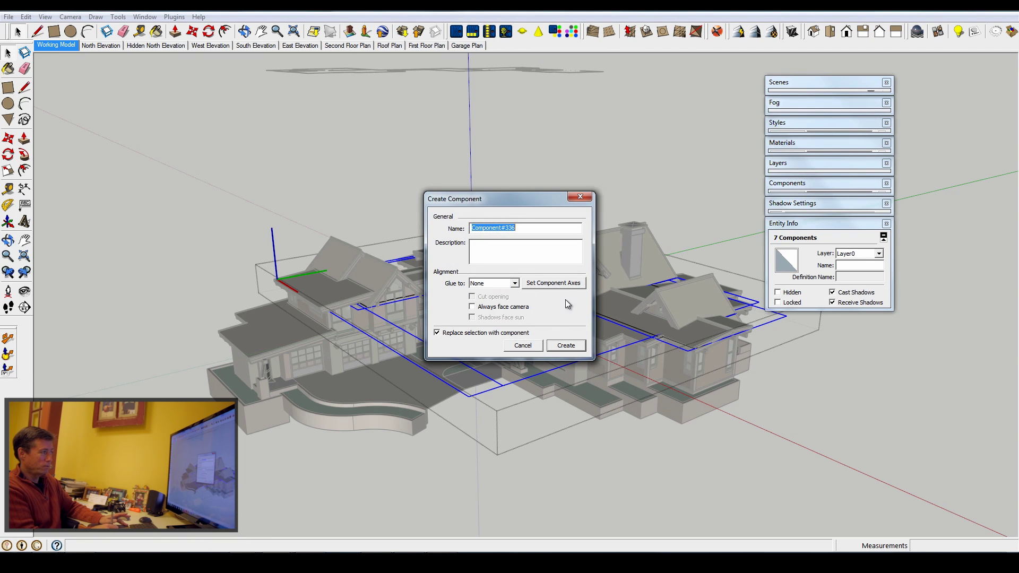
left_click(566, 346)
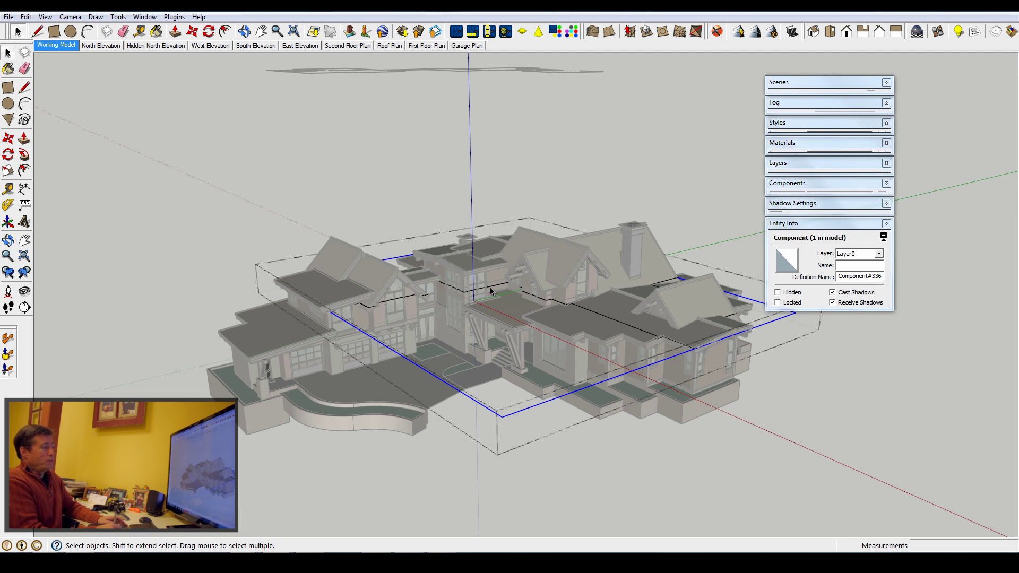
Copy the slice component about 44' straight up so the duplicate floats above the house
left_click(192, 32)
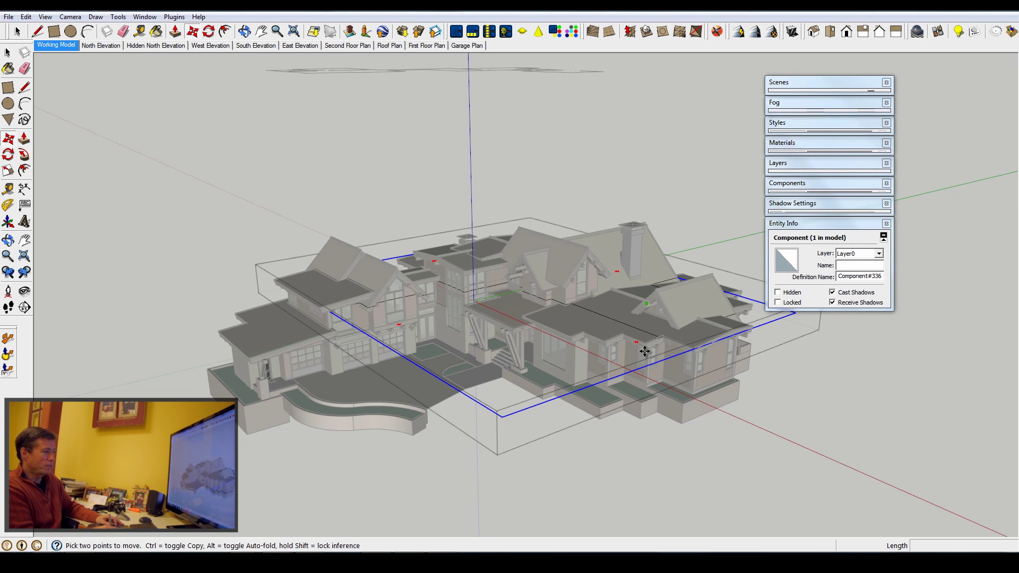
left_click(658, 337)
key("ctrl")
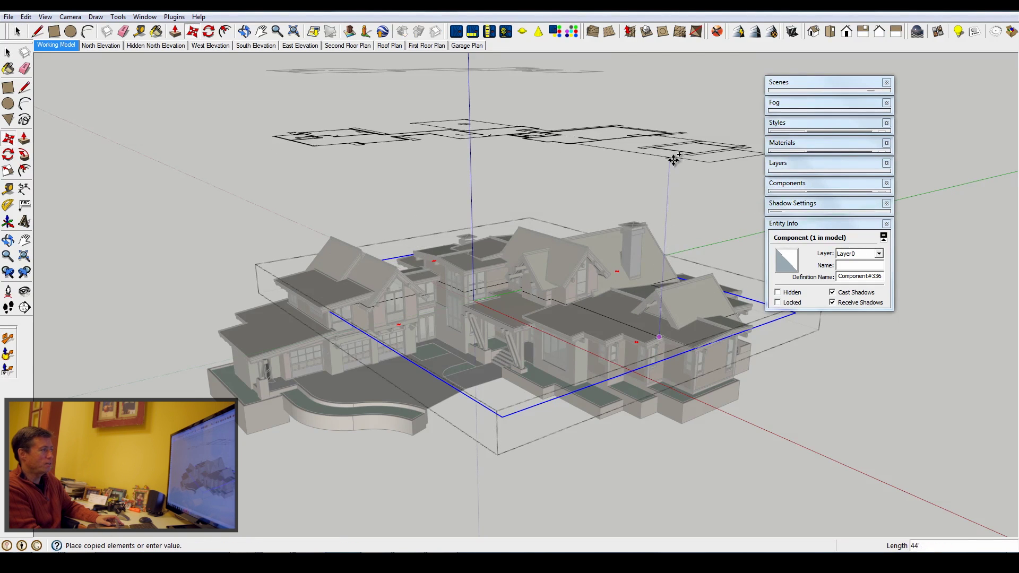
left_click(675, 160)
middle_click_drag(478, 233, 292, 371)
scroll(546, 148, "up", 3)
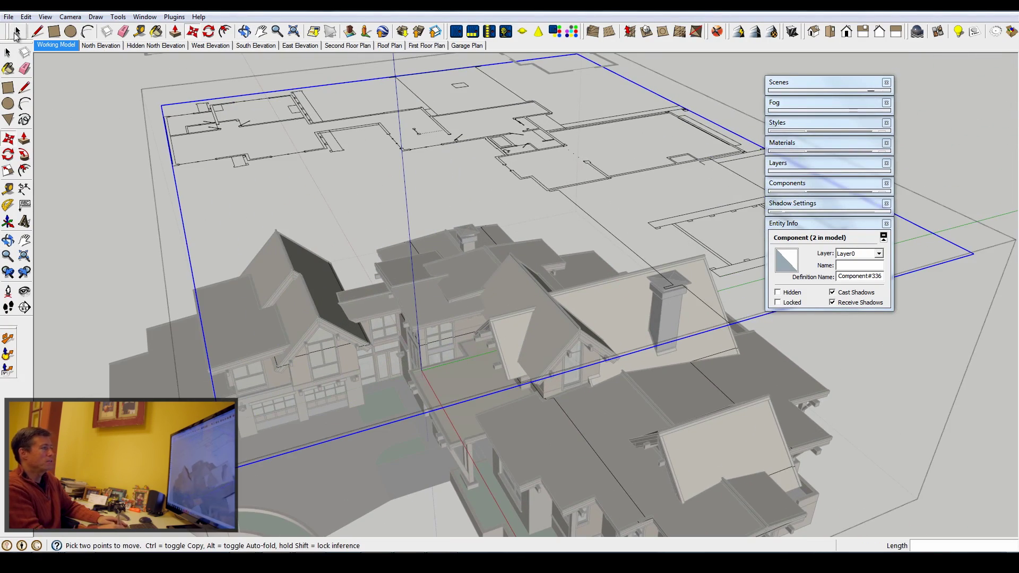
key("space")
Open the raised copy of the slice component for editing and select individual nested pieces to check how the line work is grouped
scroll(595, 191, "up", 5)
right_click(594, 192)
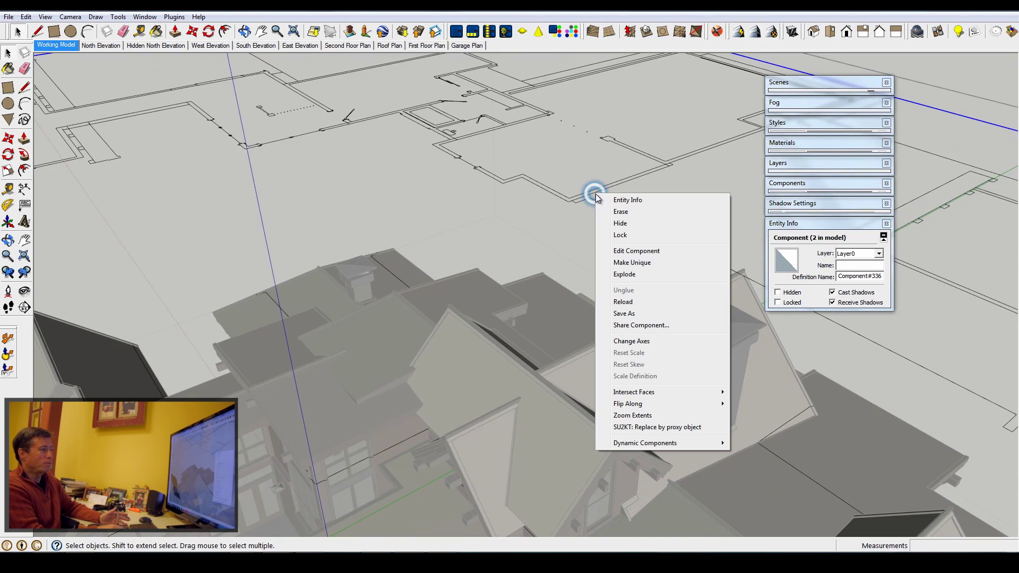
left_click(631, 254)
left_click(601, 205)
left_click(542, 202)
middle_click_drag(542, 202, 419, 234)
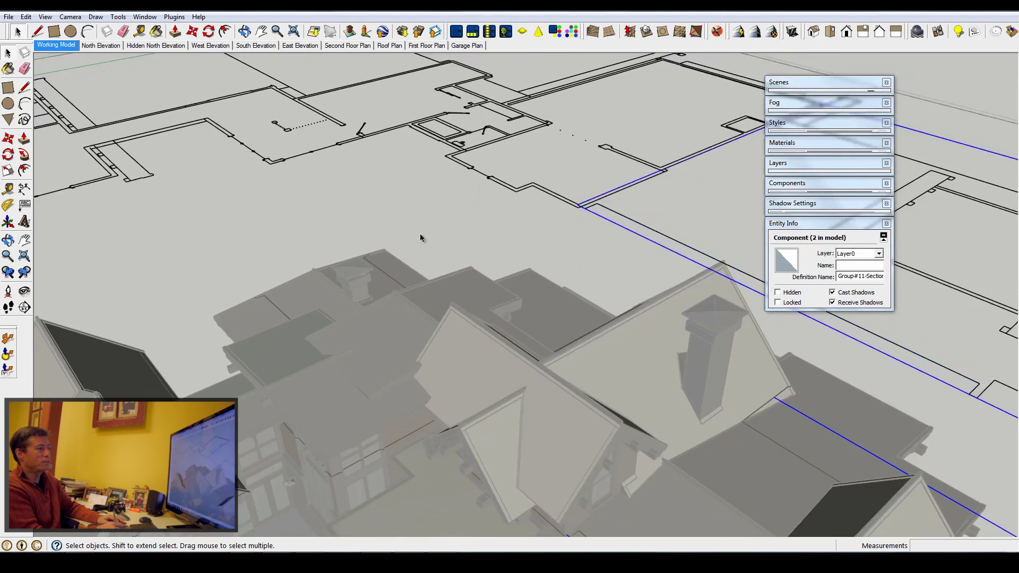
scroll(422, 234, "down", 6)
scroll(700, 189, "up", 3)
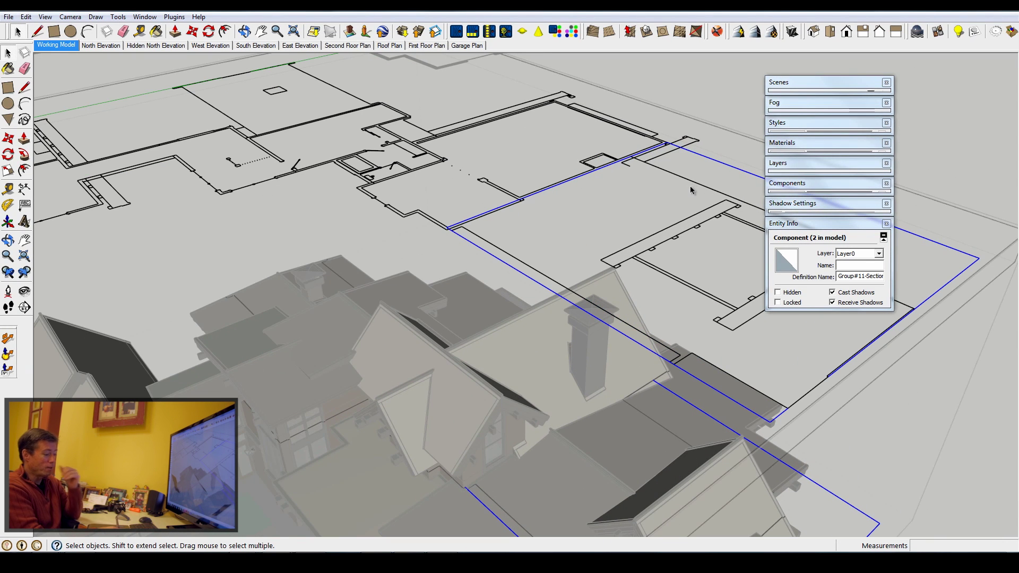
left_click(678, 224)
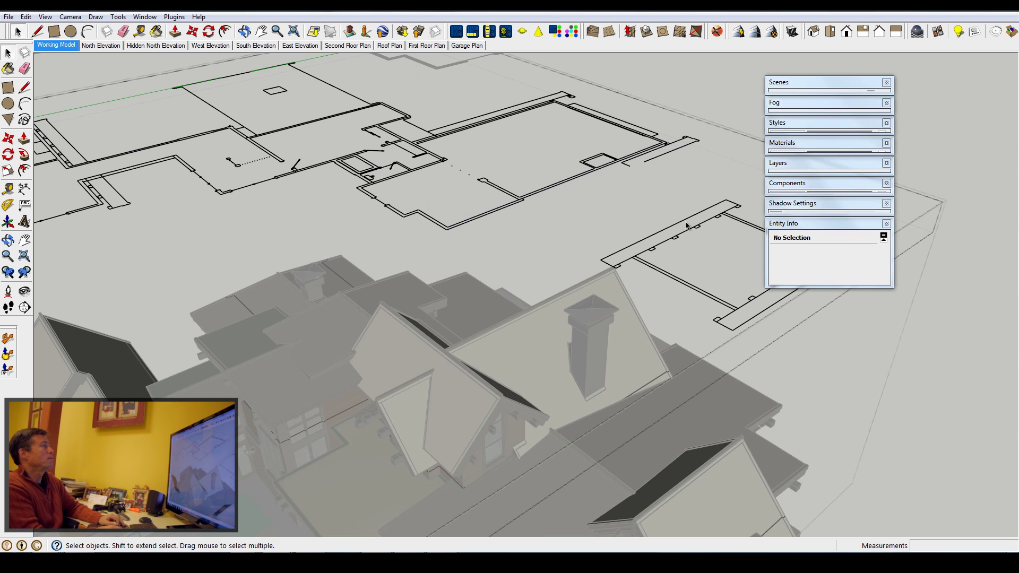
middle_click_drag(661, 250, 405, 164)
left_click(408, 163)
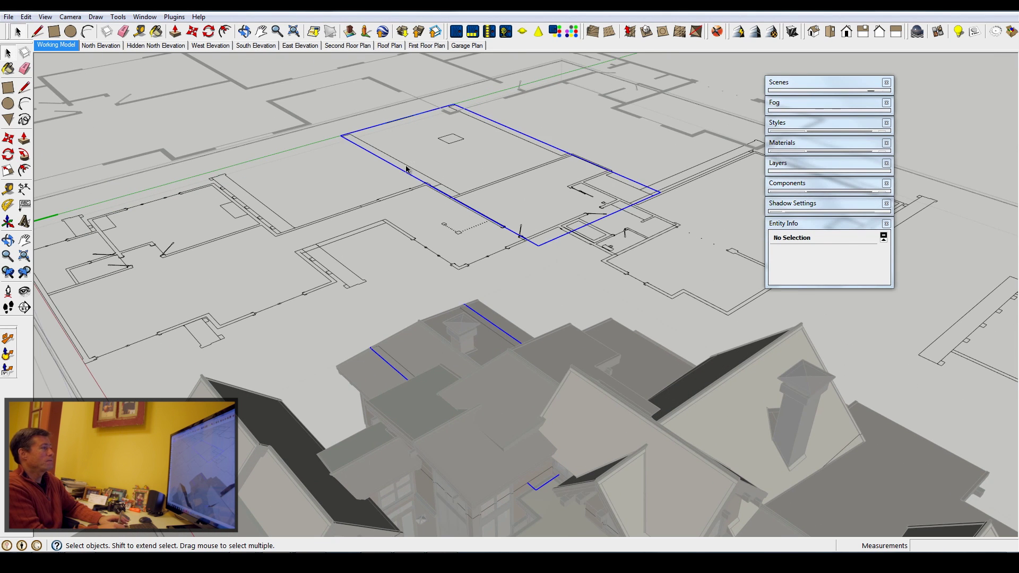
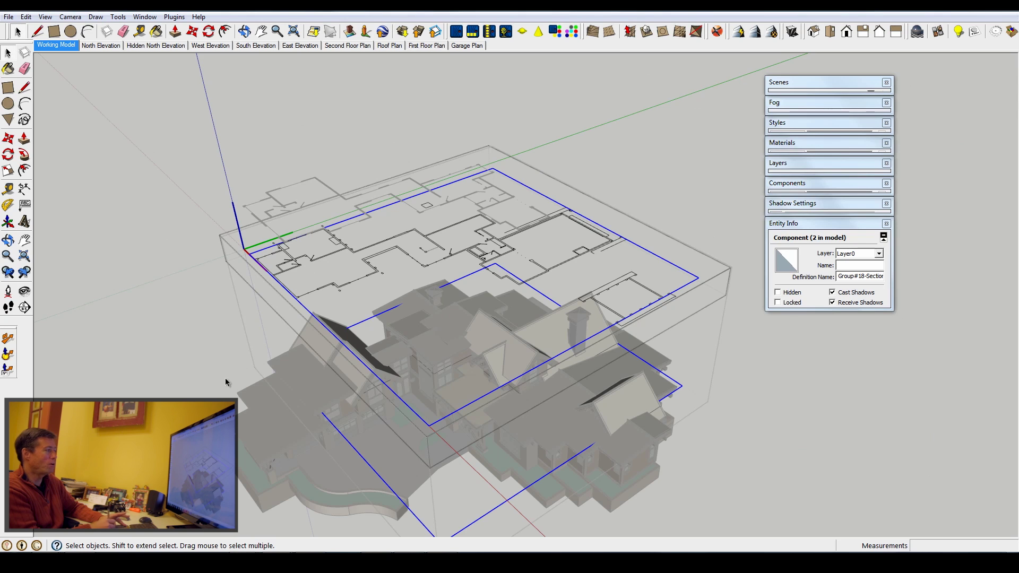
Select all nested components in the raised line work copy and explode them, exploding the resulting pieces a second time
scroll(513, 286, "up", 4)
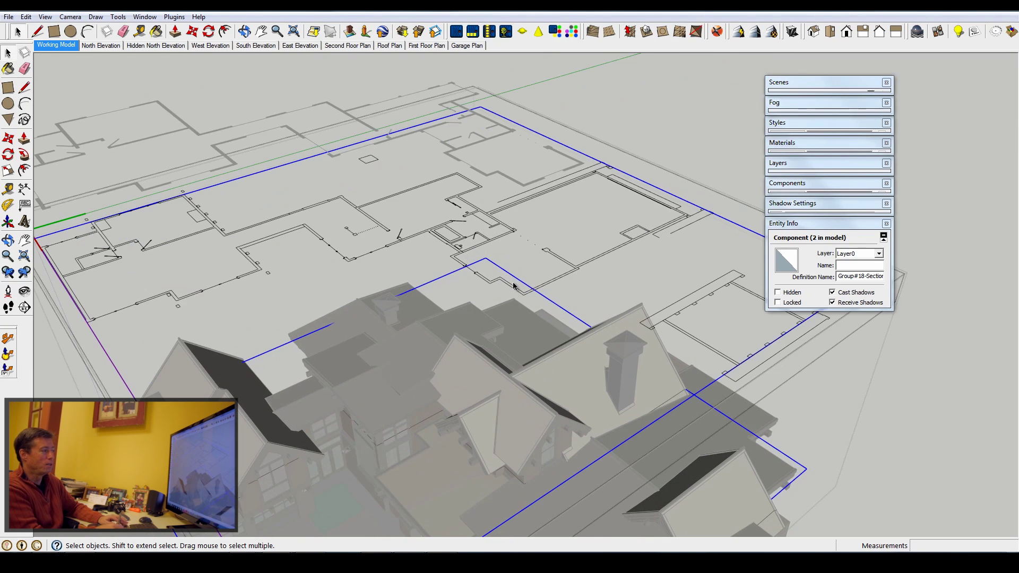
scroll(518, 292, "down", 4)
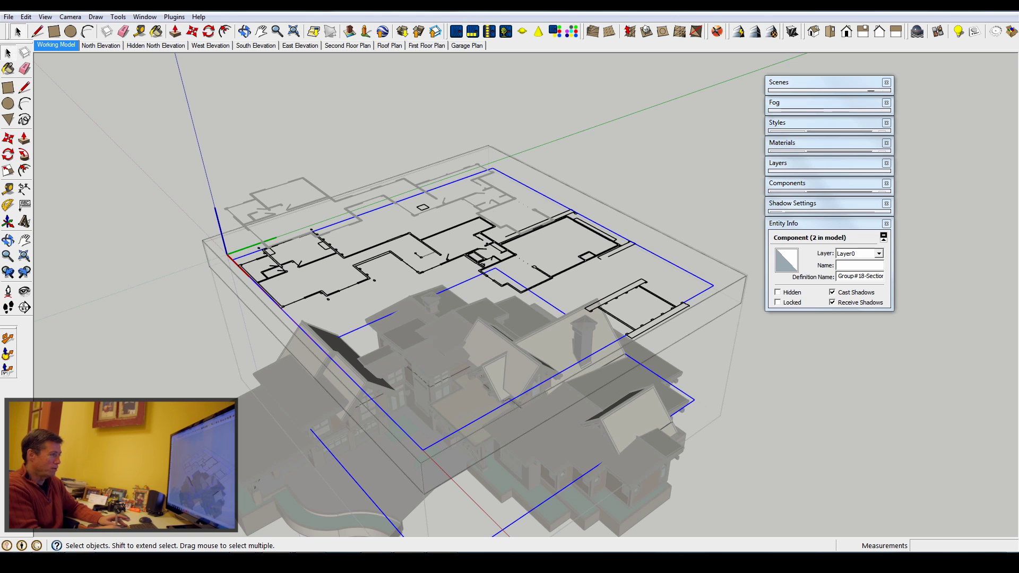
left_click_drag(116, 454, 756, 80)
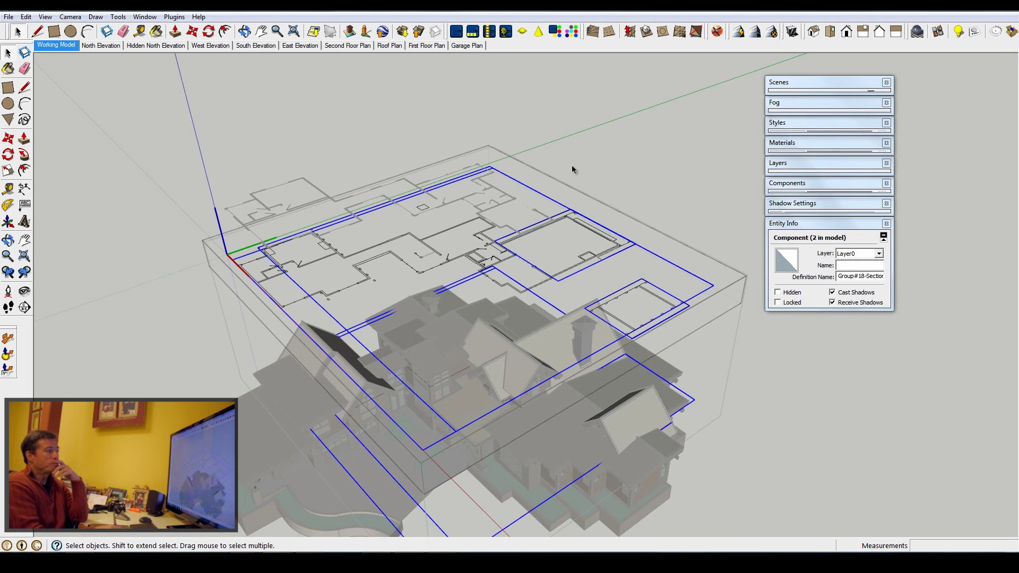
right_click(619, 253)
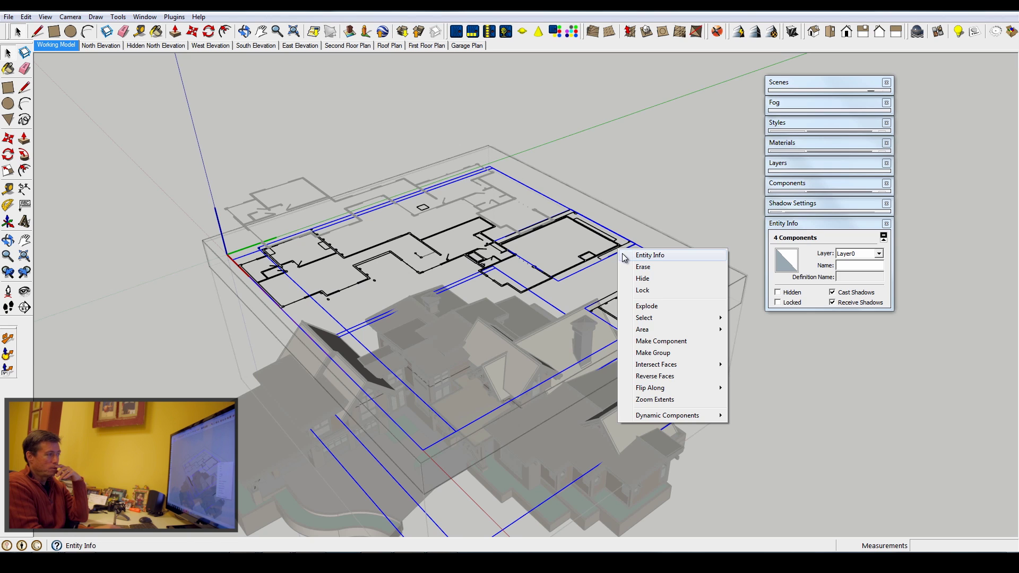
left_click(650, 307)
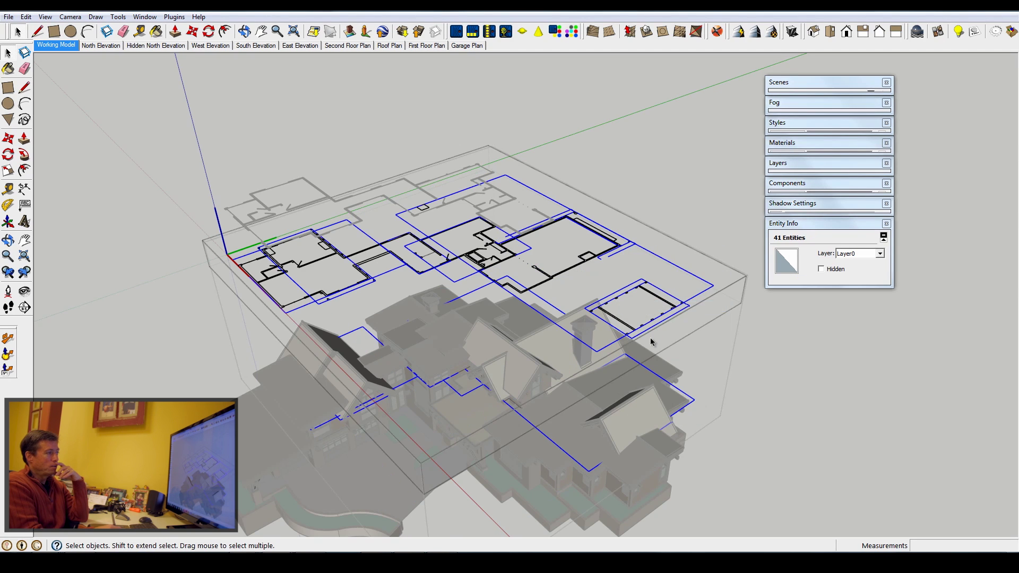
right_click(627, 245)
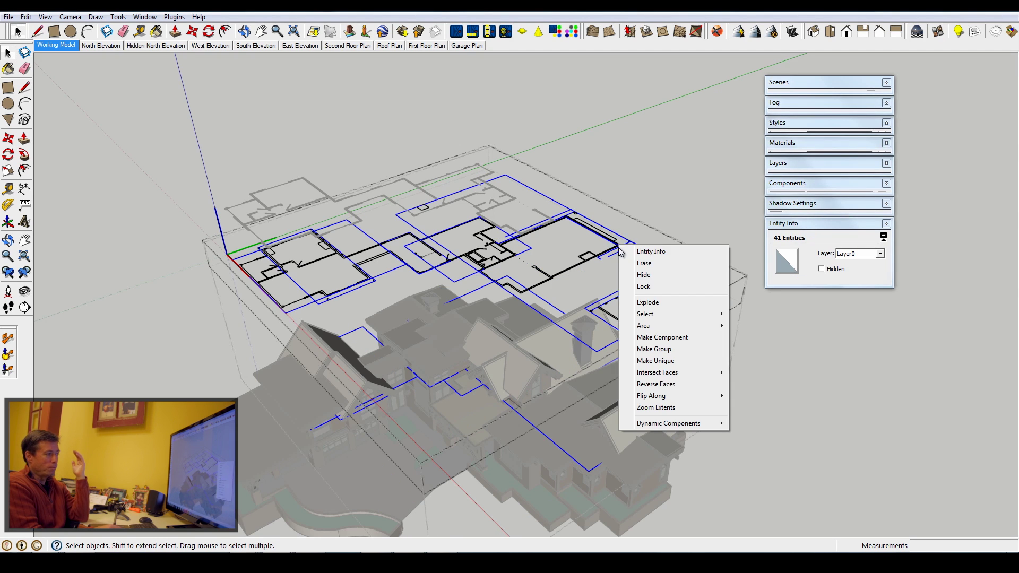
left_click(651, 307)
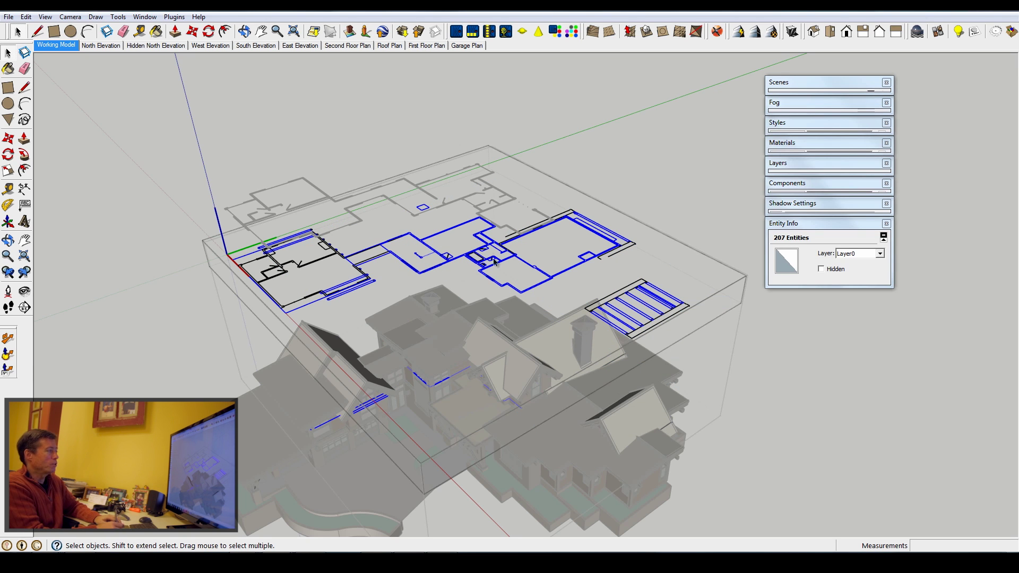
scroll(426, 253, "up", 6)
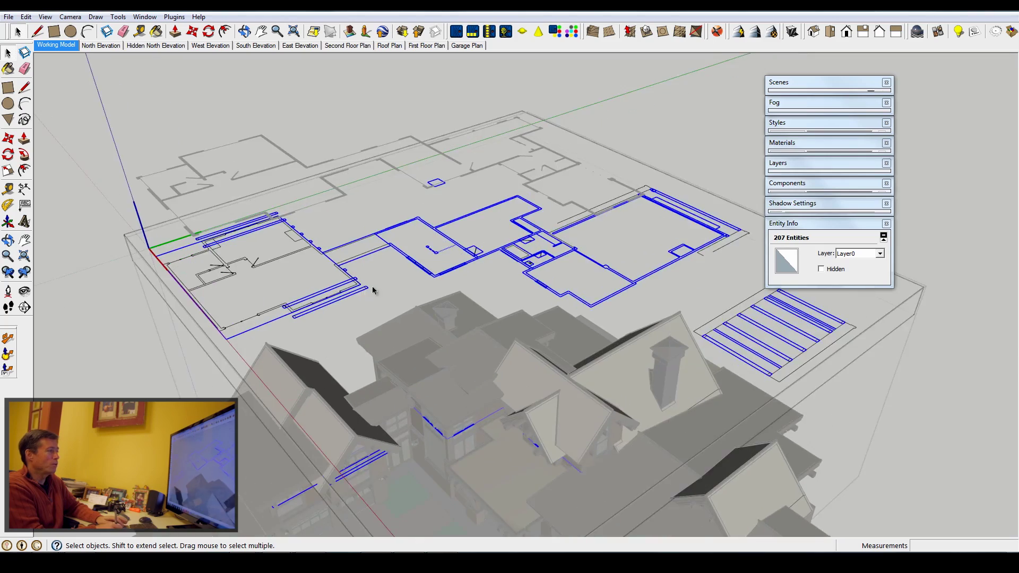
scroll(533, 251, "up", 6)
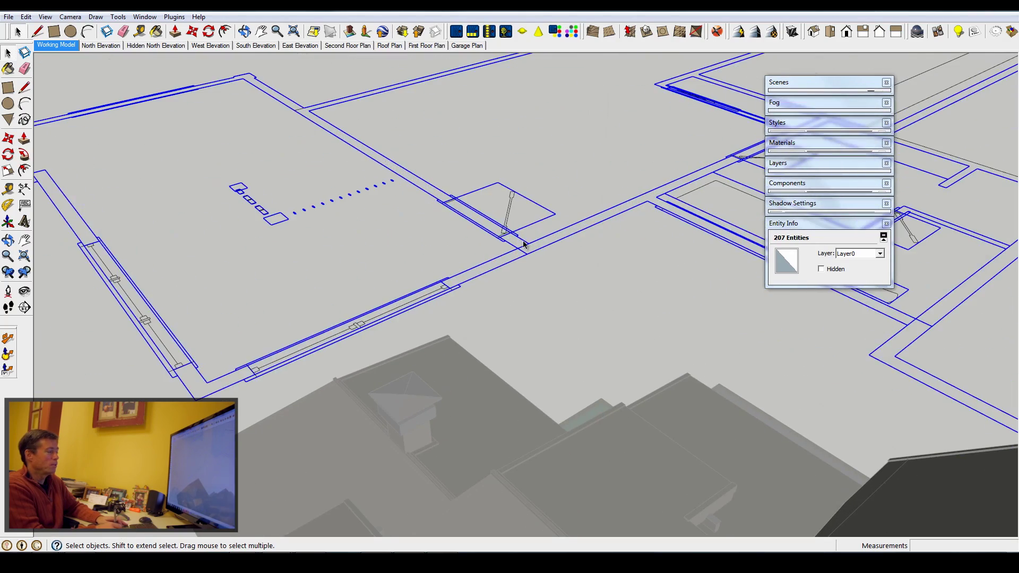
Trace a line across the end of the short wall stub beside the doorway and along its side to the long wall
left_click(523, 248)
scroll(522, 249, "down", 5)
scroll(503, 274, "up", 8)
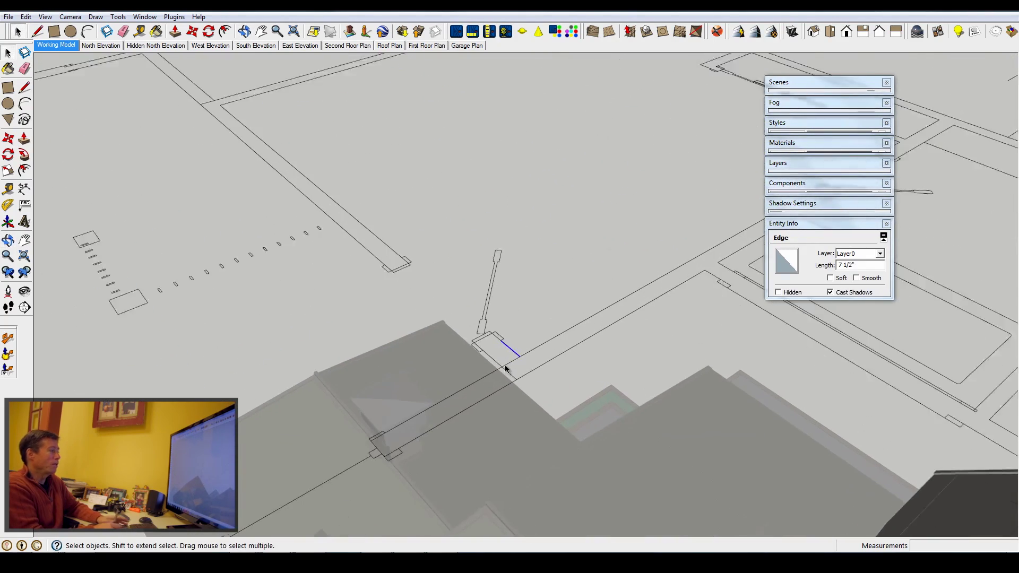
scroll(511, 374, "up", 1)
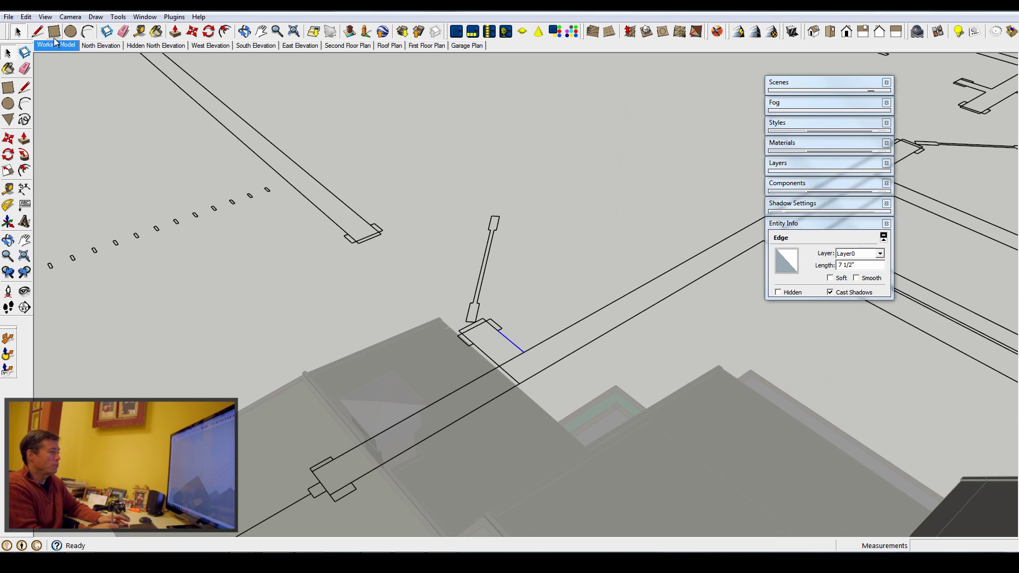
left_click(37, 31)
left_click(461, 334)
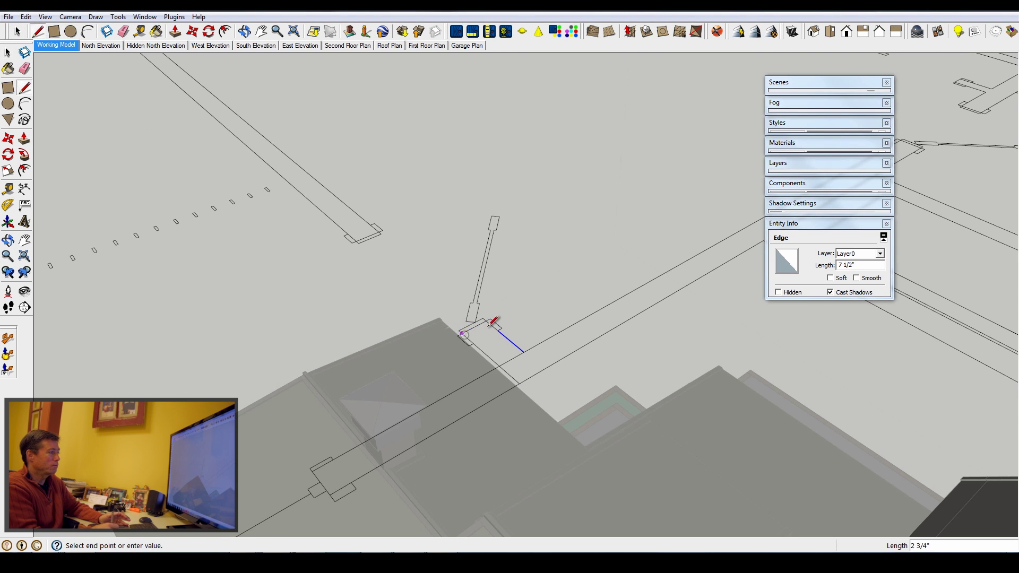
left_click(487, 321)
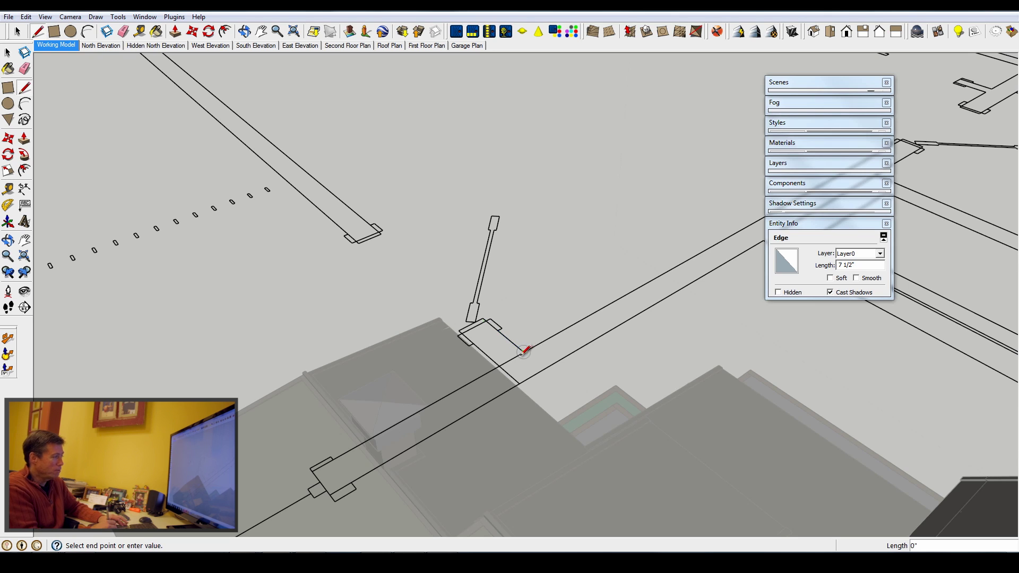
left_click(524, 351)
middle_click_drag(509, 362, 541, 334)
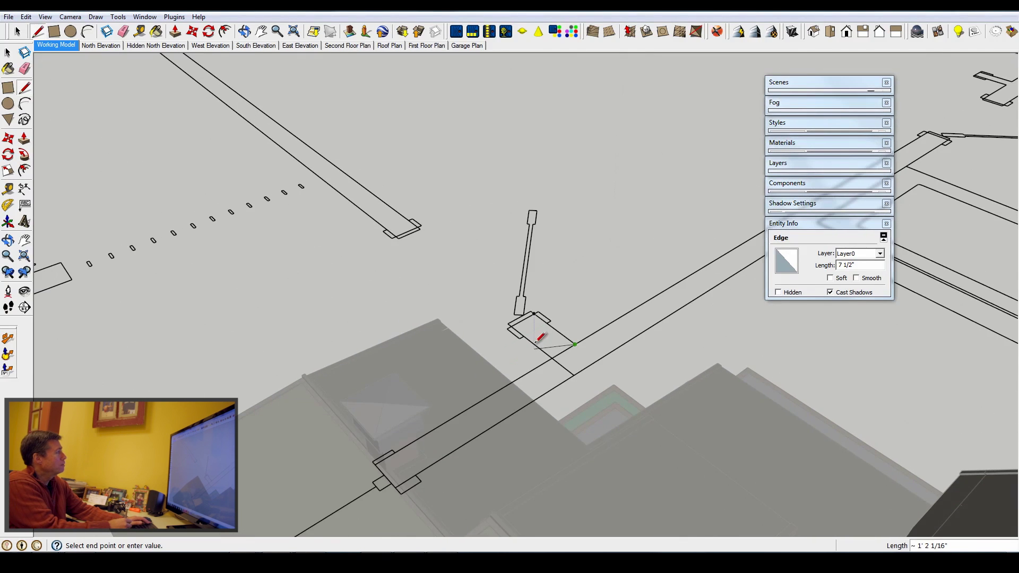
Close the wall stub's outline into a face by drawing over its 5 1/2" end and its 11" side up to the long wall
left_click(25, 34)
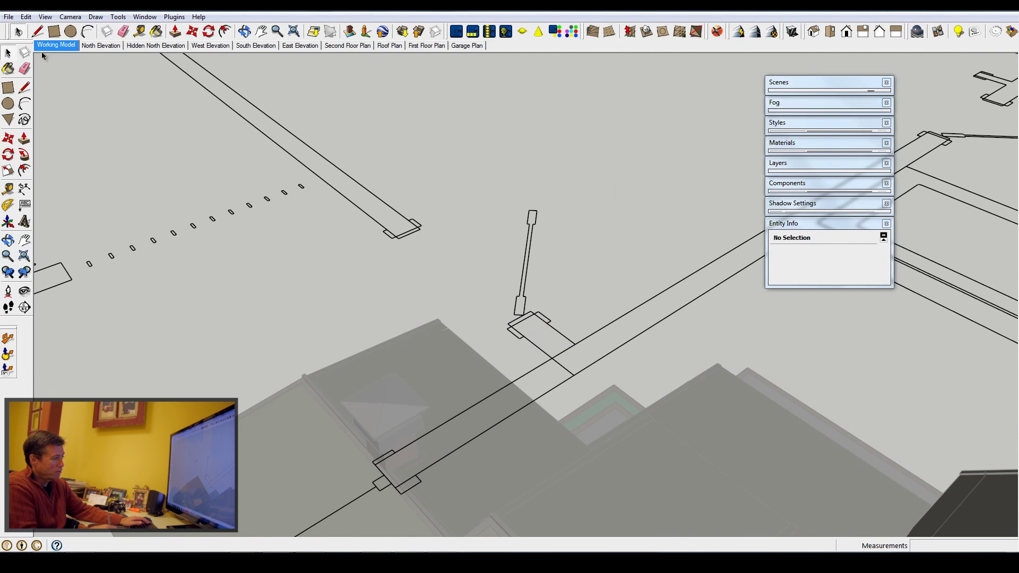
right_click(568, 339)
left_click(559, 353)
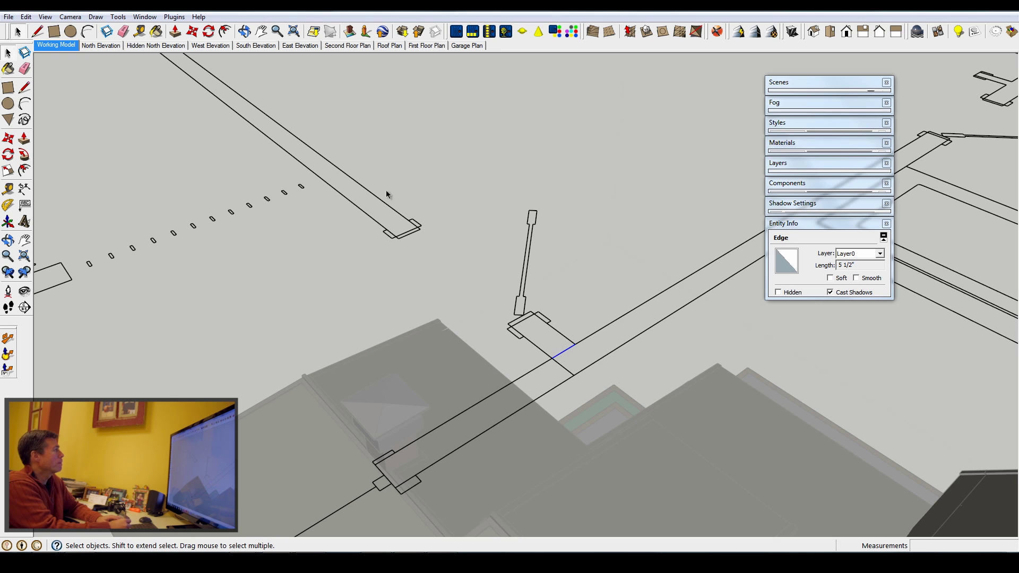
left_click(37, 31)
scroll(517, 323, "up", 3)
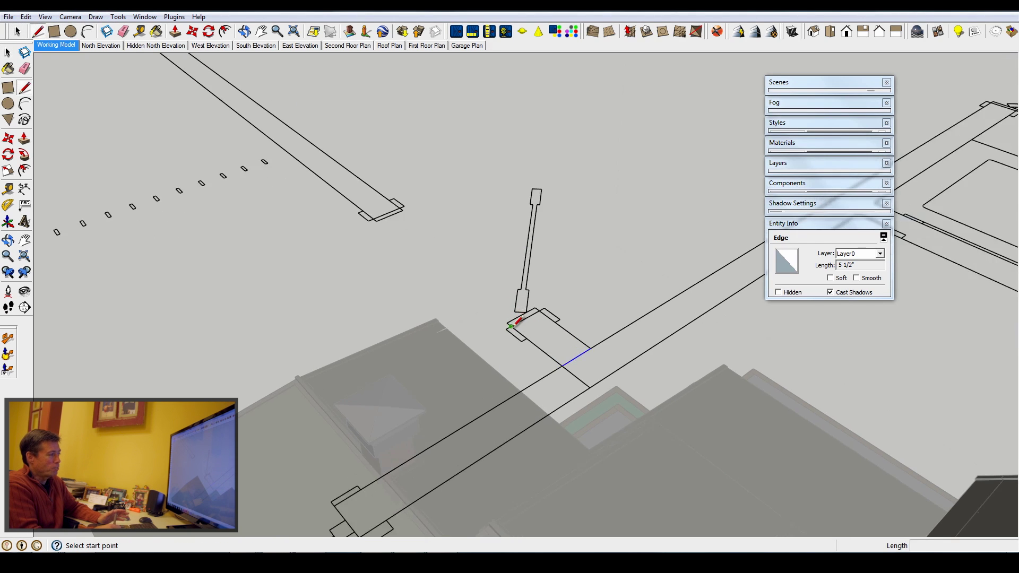
left_click(513, 325)
left_click(542, 308)
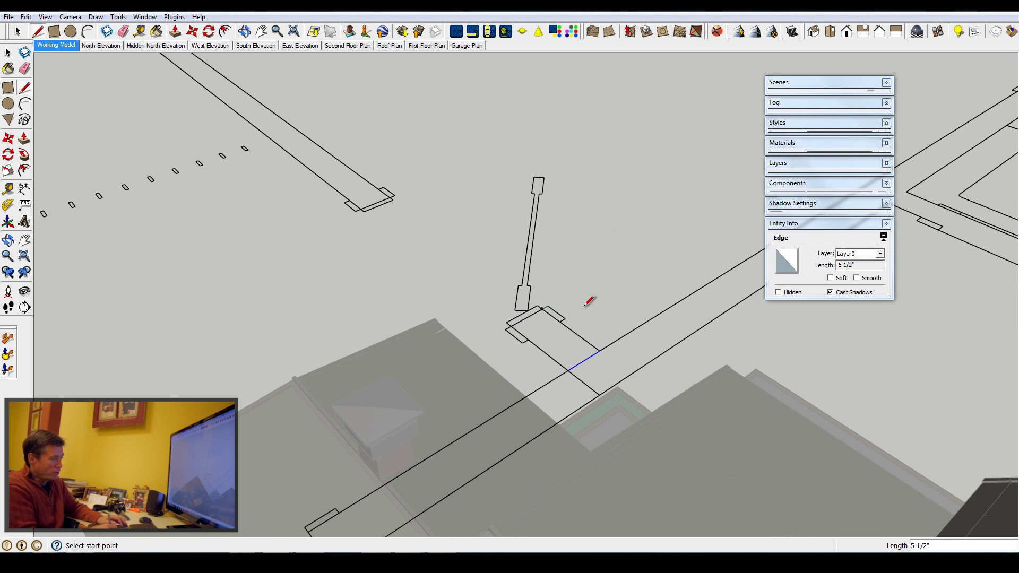
left_click(511, 326)
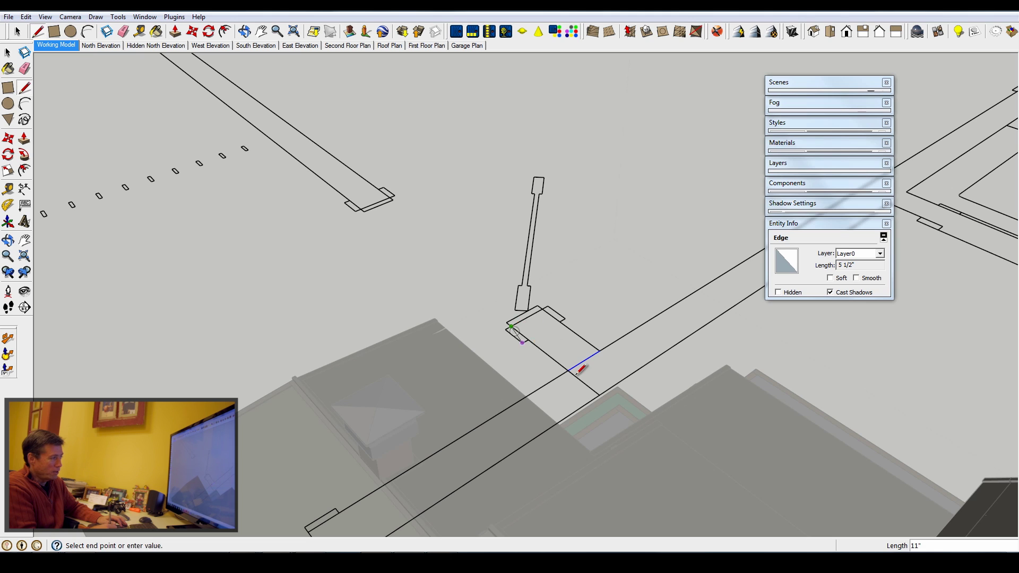
left_click(569, 369)
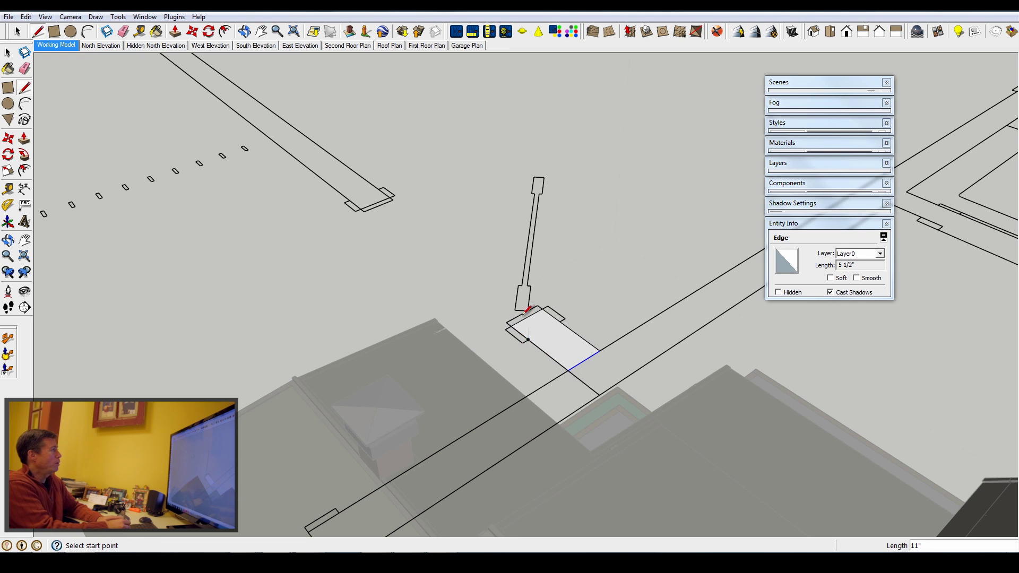
Erase the door casing marks on both sides of the doorway and redraw the opposite wall's missing side edges up to its end
left_click(124, 31)
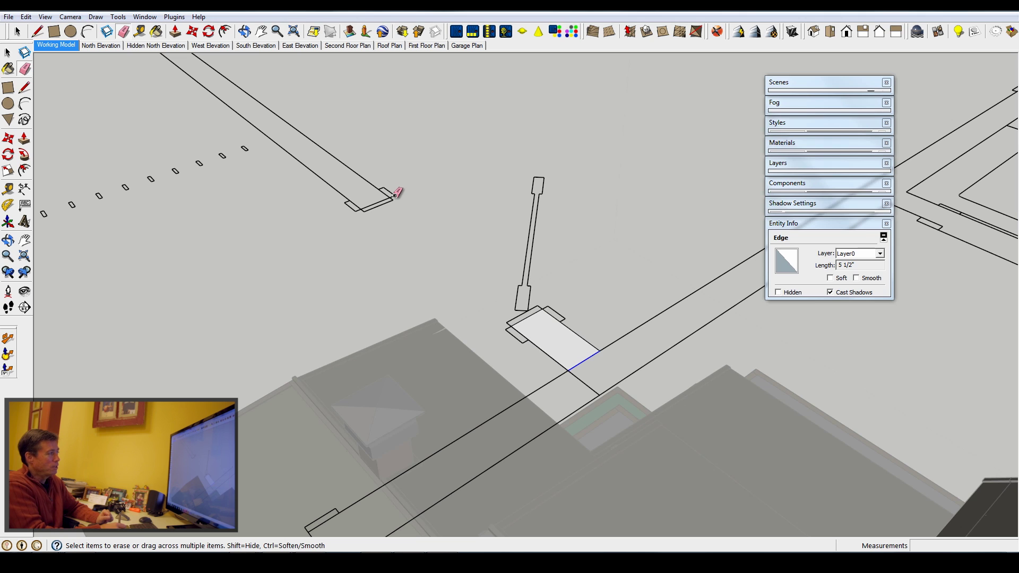
left_click_drag(396, 194, 352, 204)
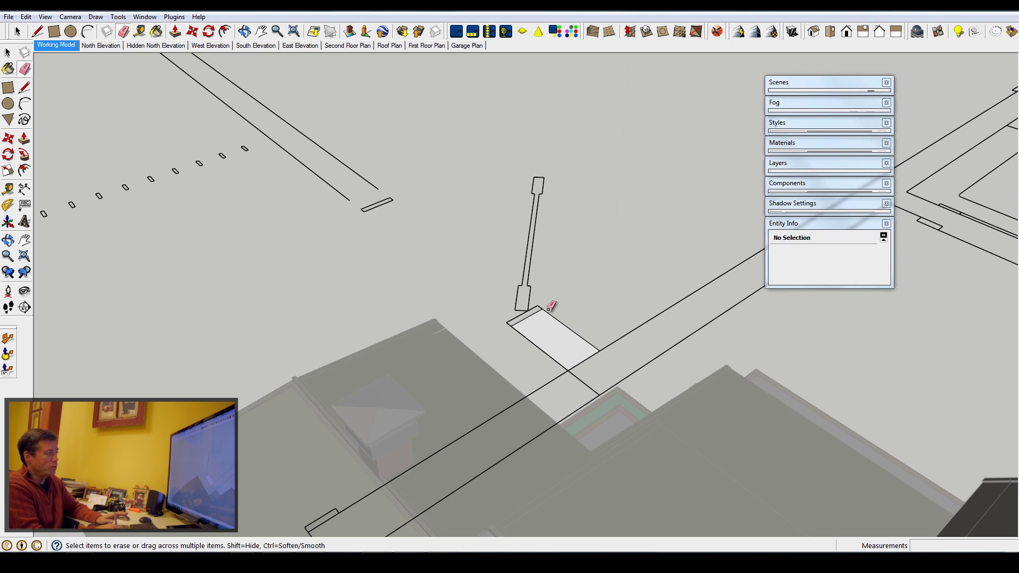
left_click(37, 30)
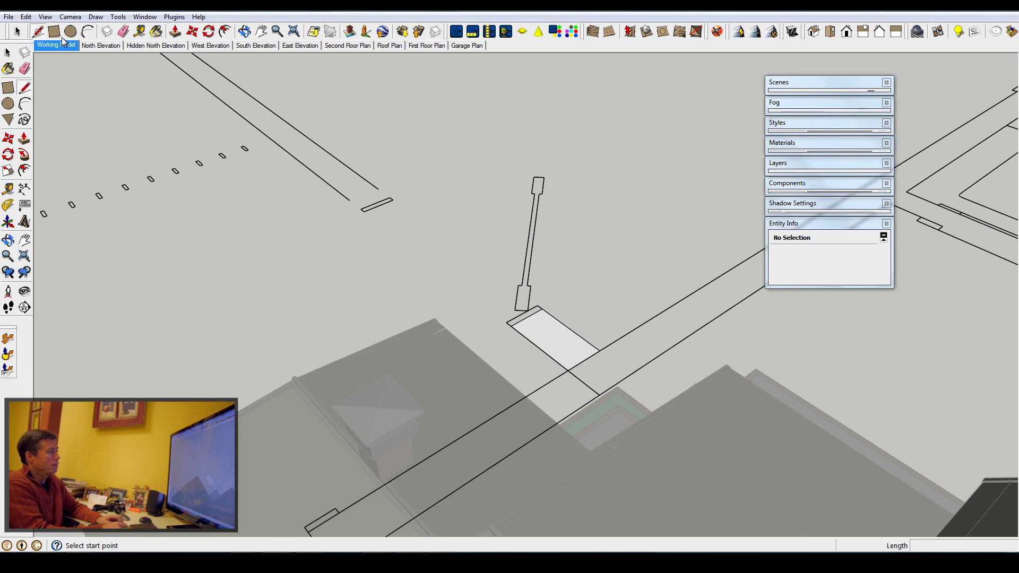
left_click(378, 187)
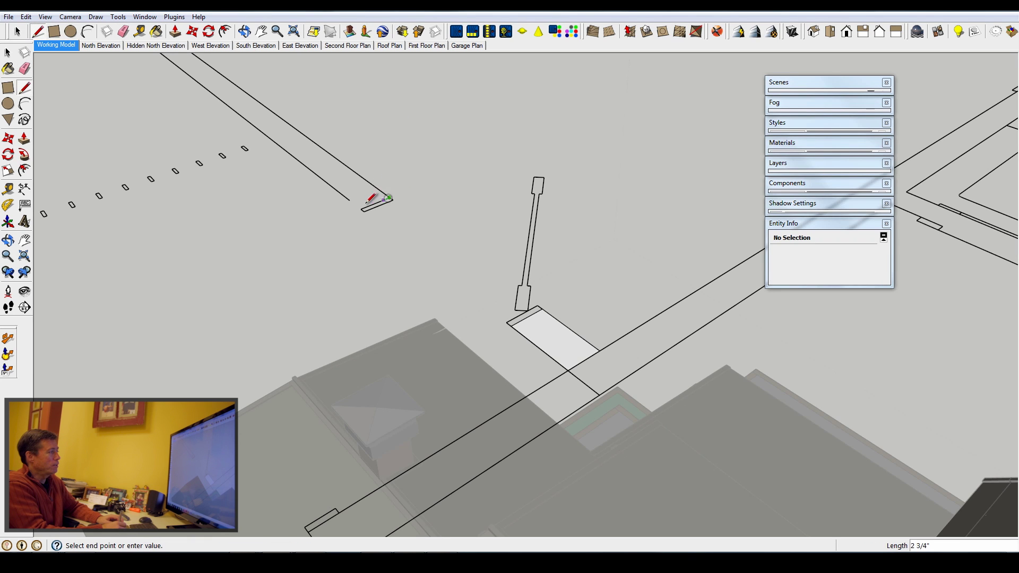
scroll(541, 297, "down", 3)
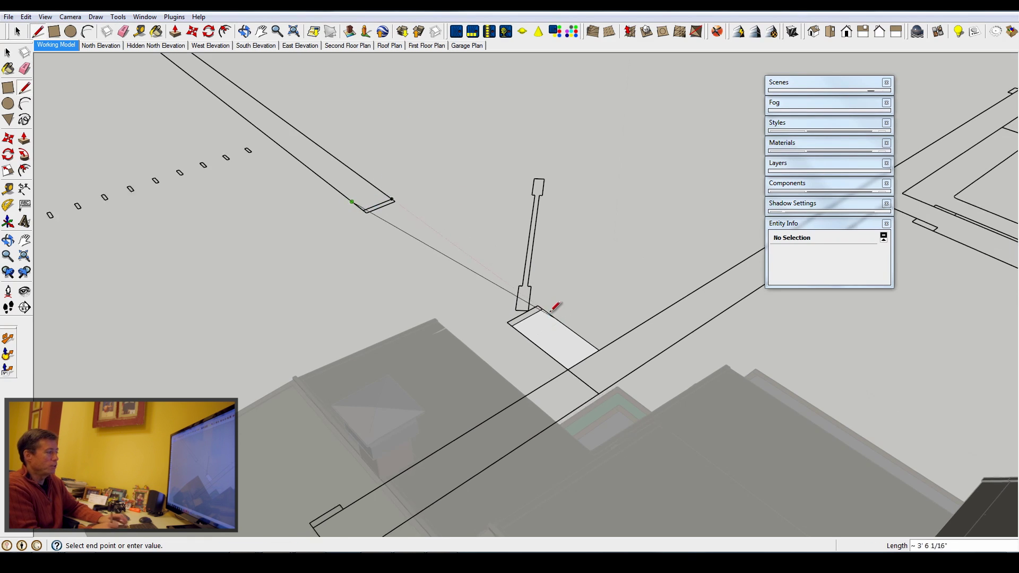
left_click(397, 446)
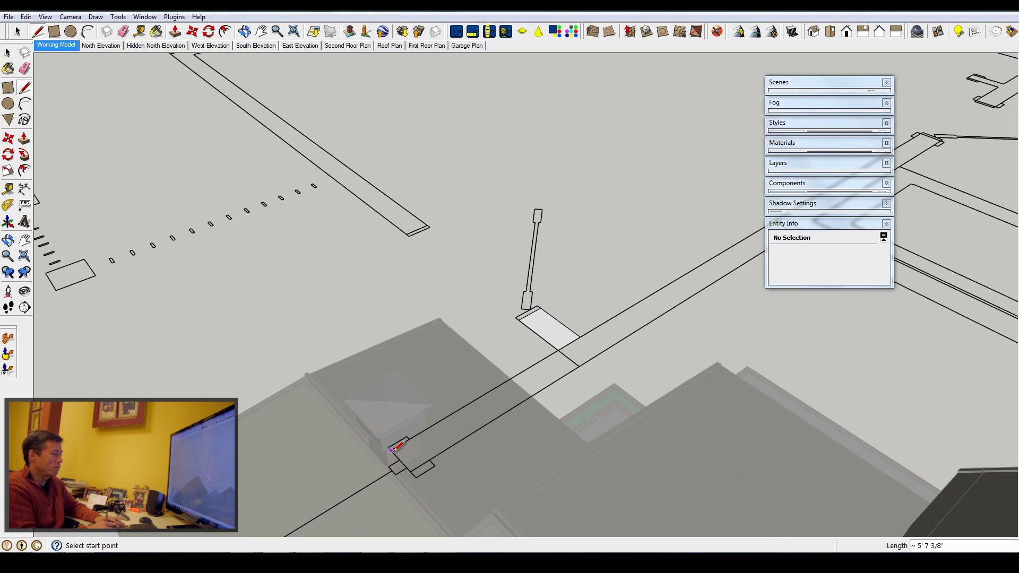
Draw lines along the casing at the long wall's far opening to fill the wall stretch up to the stub
scroll(412, 435, "up", 1)
scroll(410, 438, "up", 1)
left_click(410, 438)
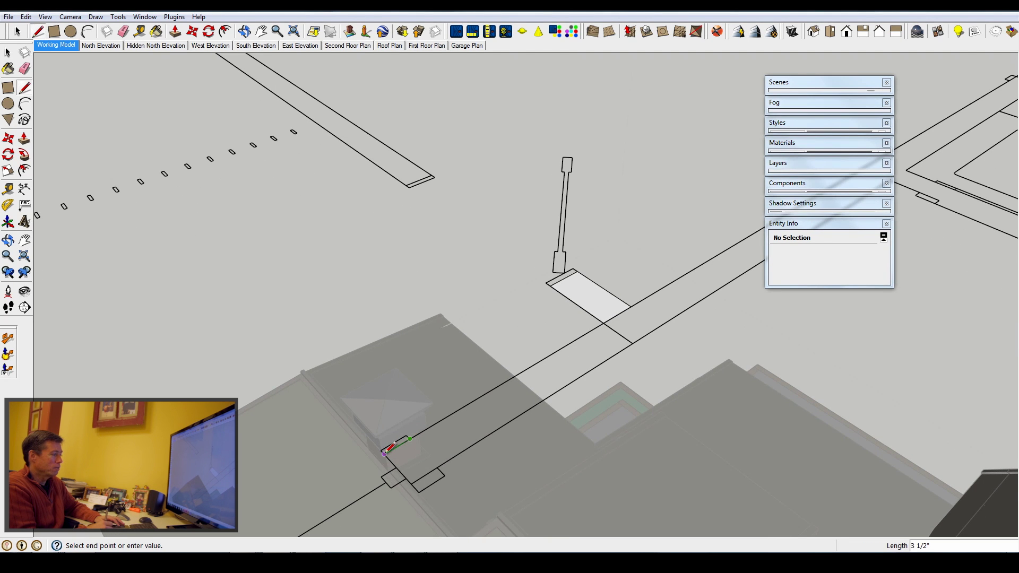
left_click(412, 481)
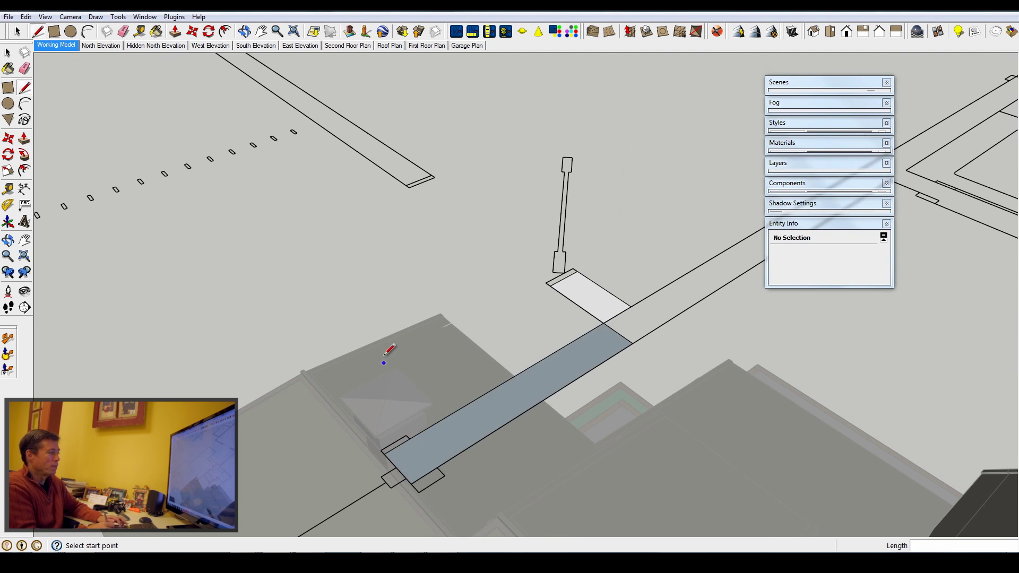
Draw a line across the long wall at its corner with the adjoining wall to fill the stretch beyond the stub
scroll(386, 354, "down", 3)
scroll(448, 335, "up", 6)
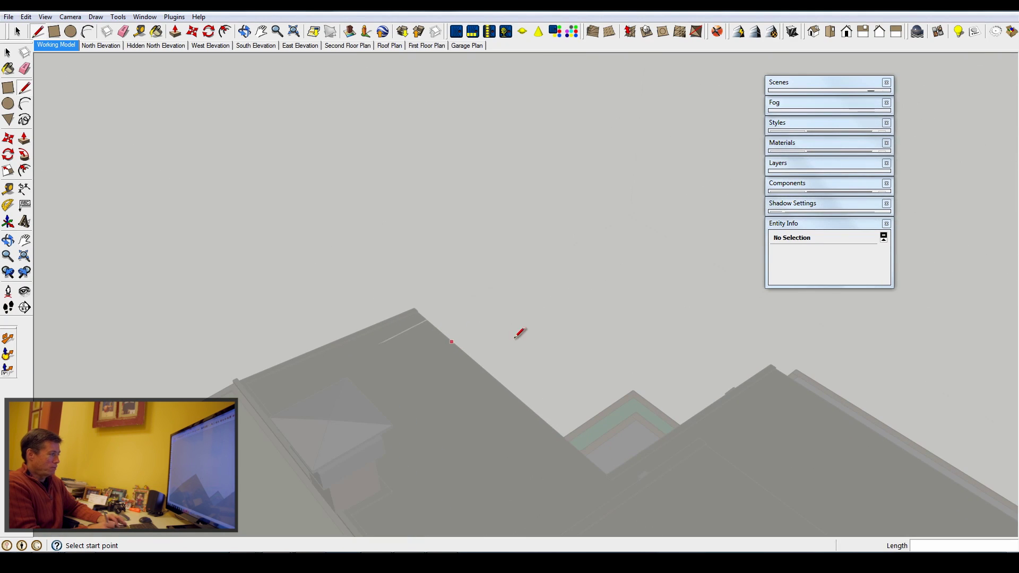
scroll(454, 337, "down", 3)
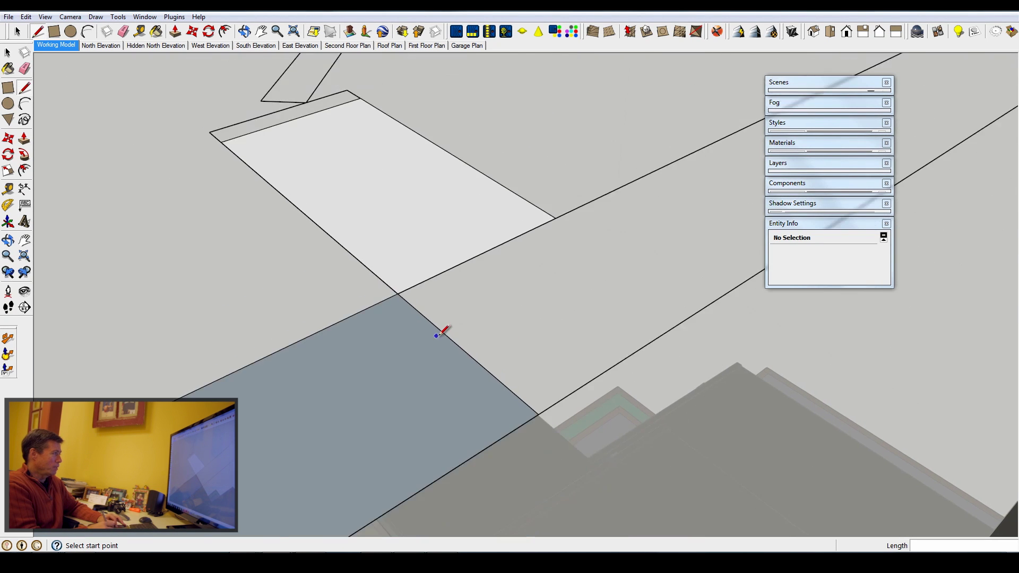
scroll(436, 335, "down", 5)
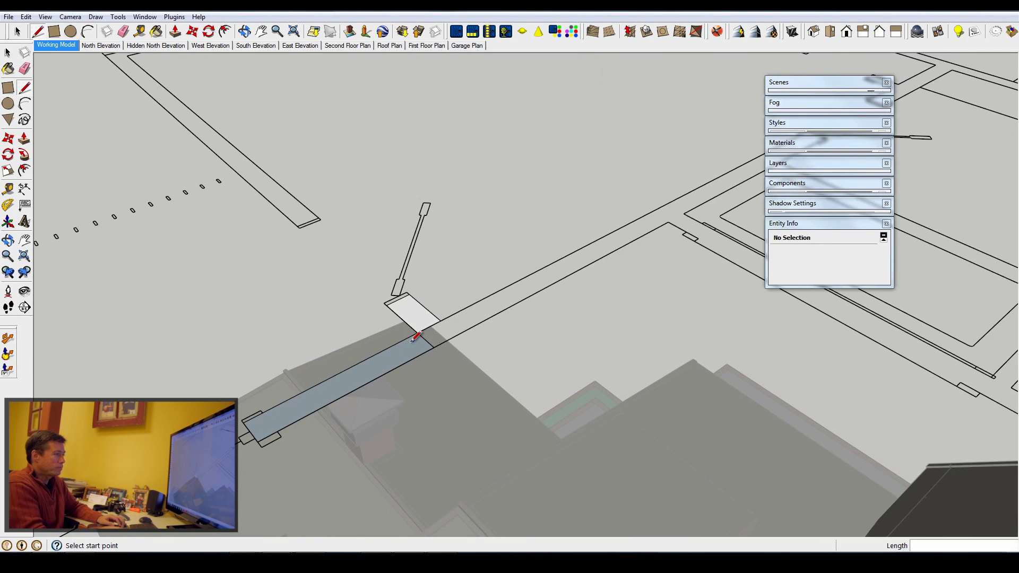
scroll(415, 337, "down", 3)
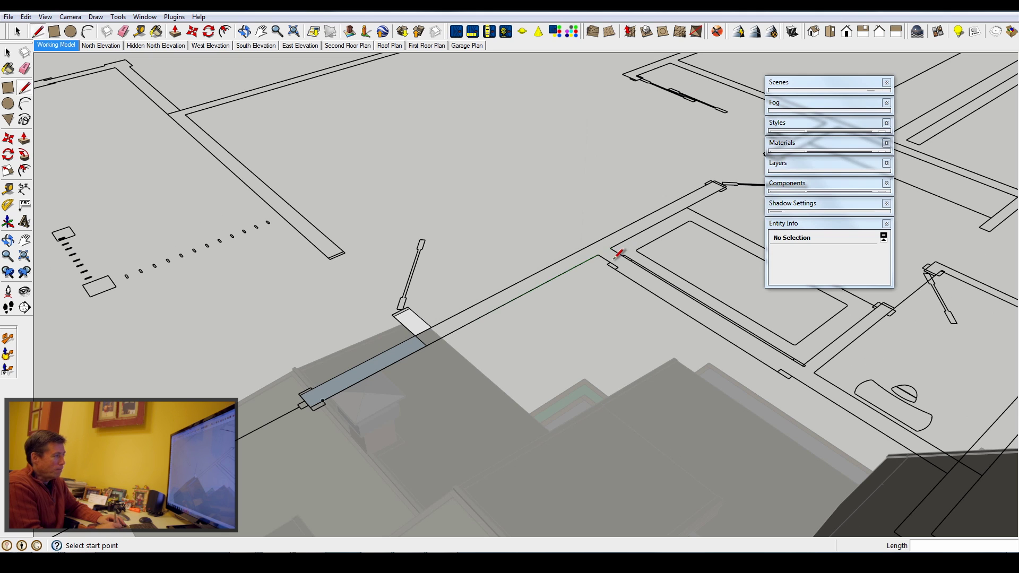
left_click(598, 254)
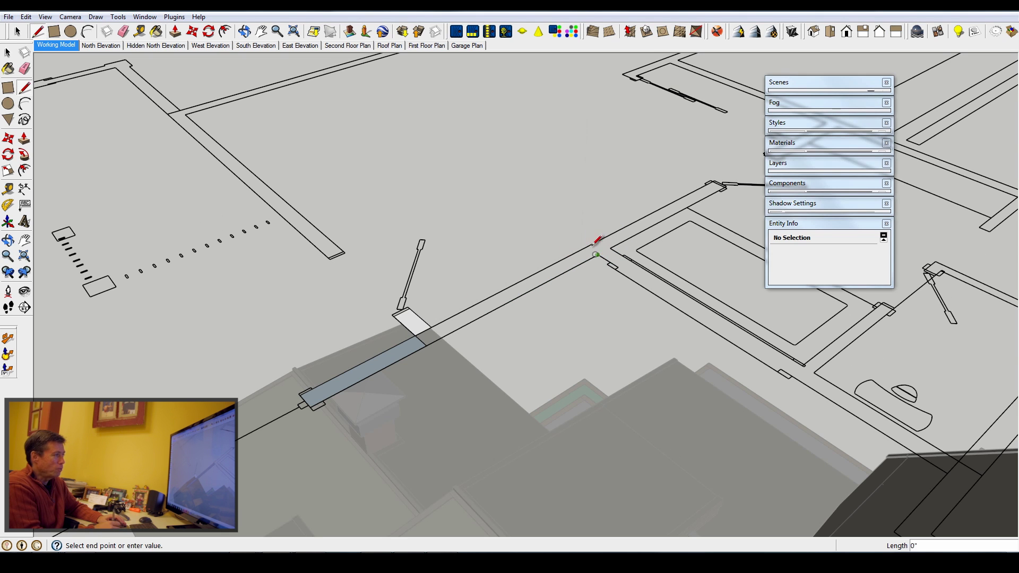
left_click(587, 247)
scroll(419, 324, "up", 3)
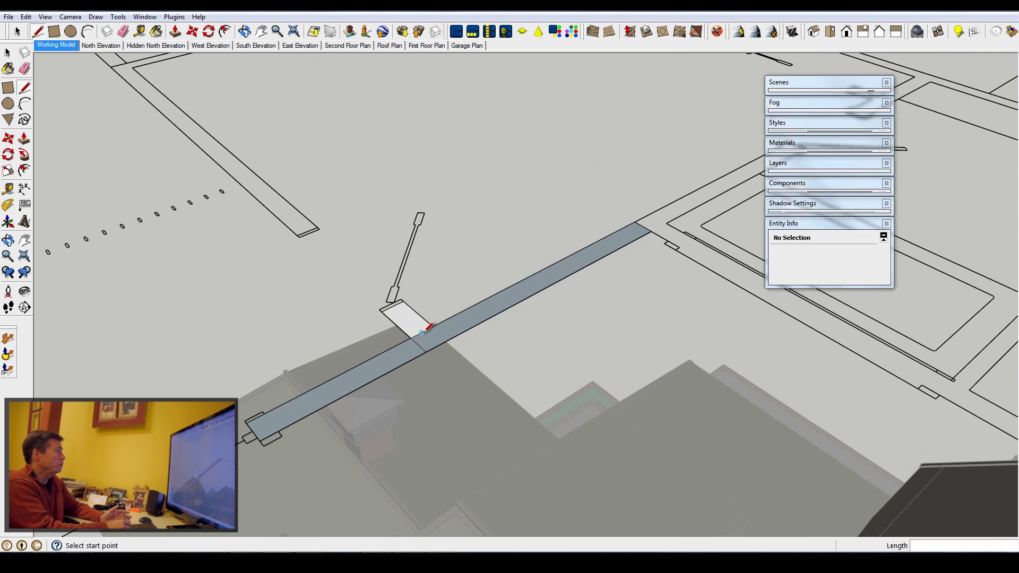
Erase the casing marks at the filled wall's end, the edges dividing its faces, and most of the row of small baluster outlines
left_click(124, 32)
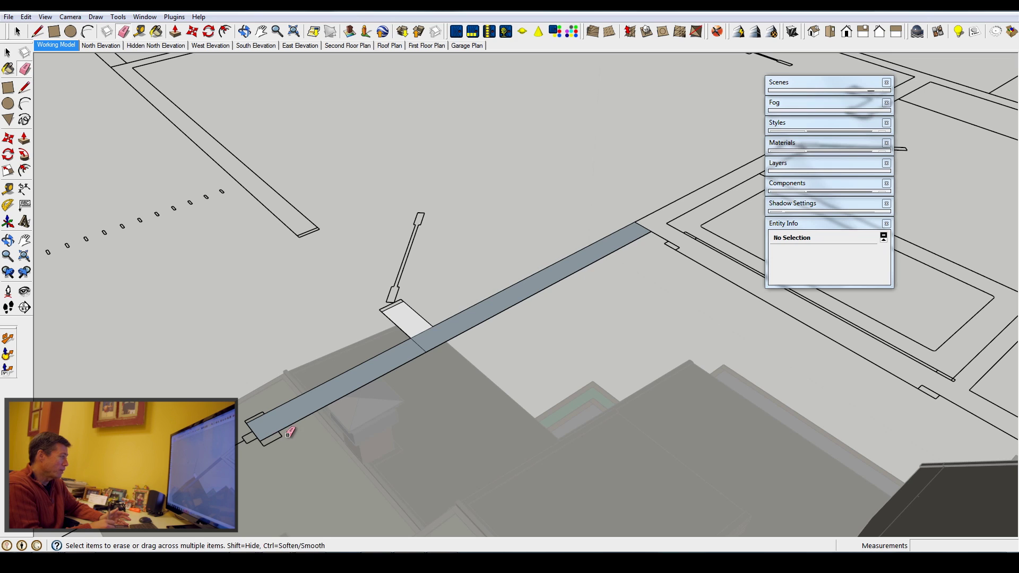
left_click(247, 420)
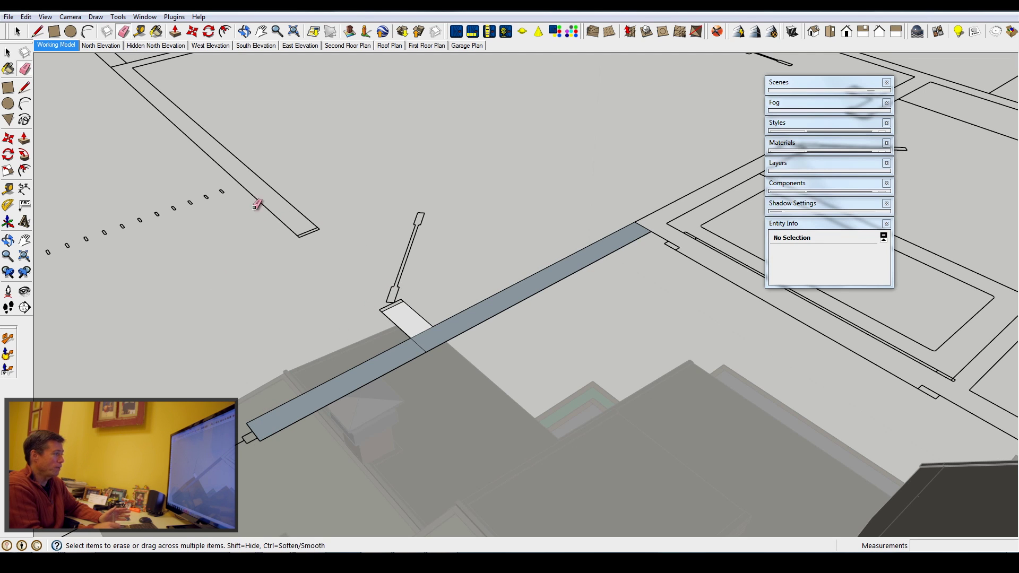
left_click(426, 331)
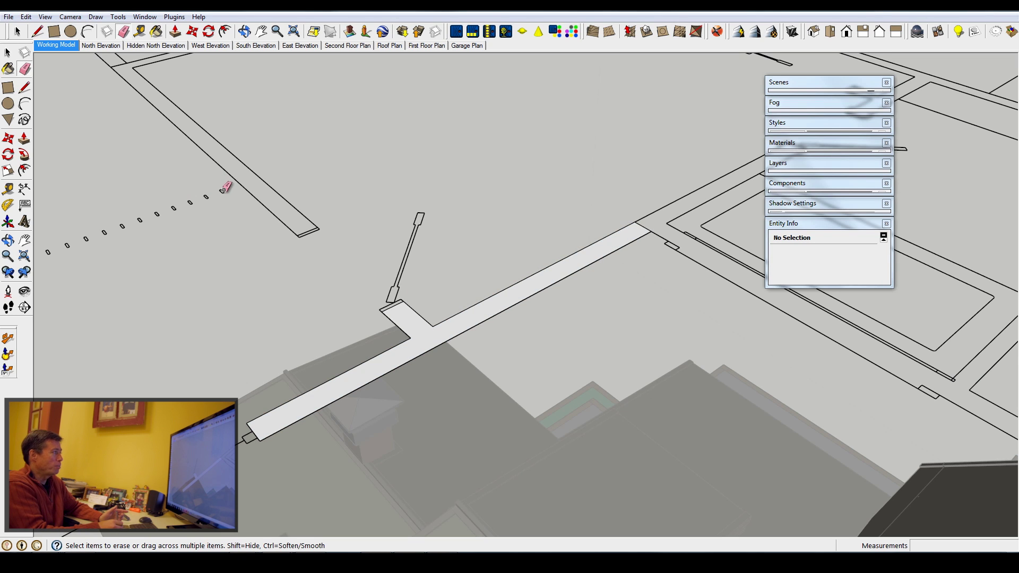
left_click_drag(222, 190, 80, 240)
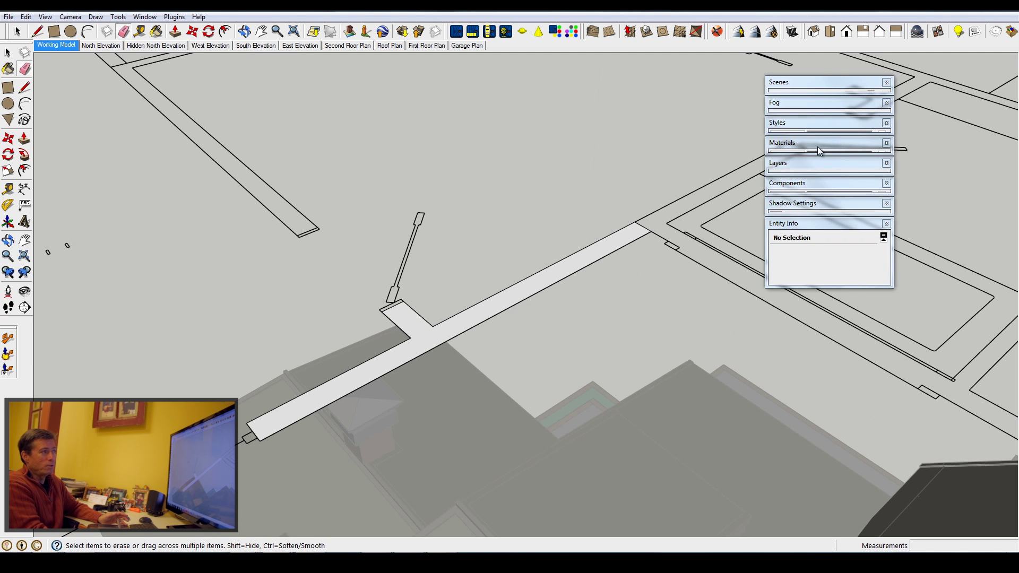
Paint the merged wall face with dark gray Color_006 from the Colors material collection
left_click(817, 164)
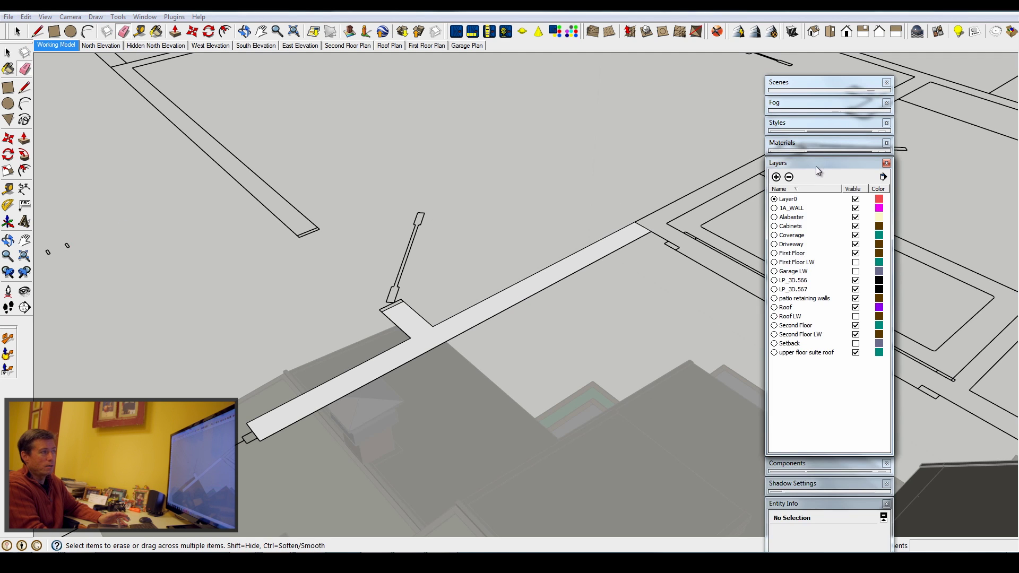
left_click(818, 163)
left_click(821, 142)
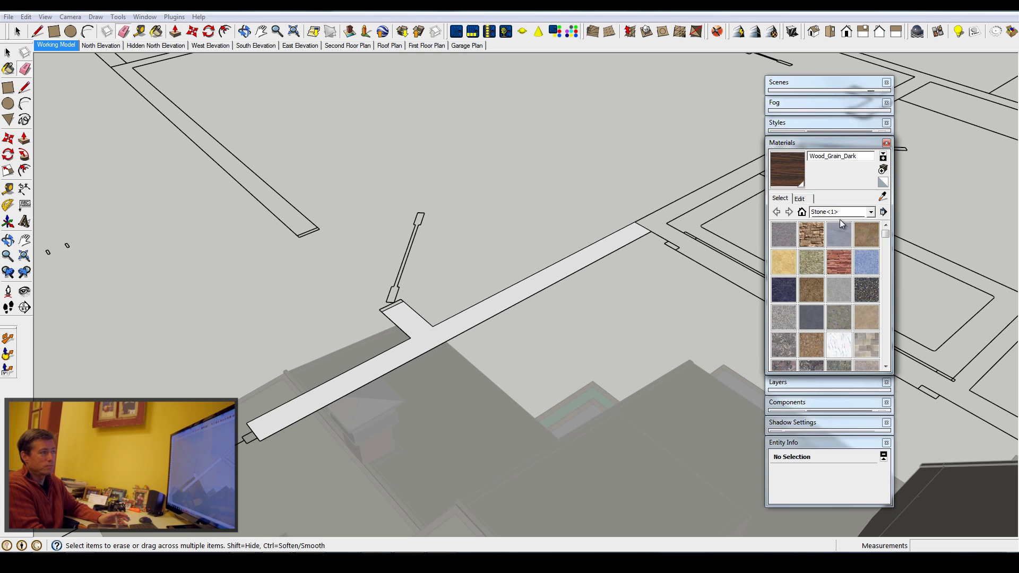
left_click(871, 212)
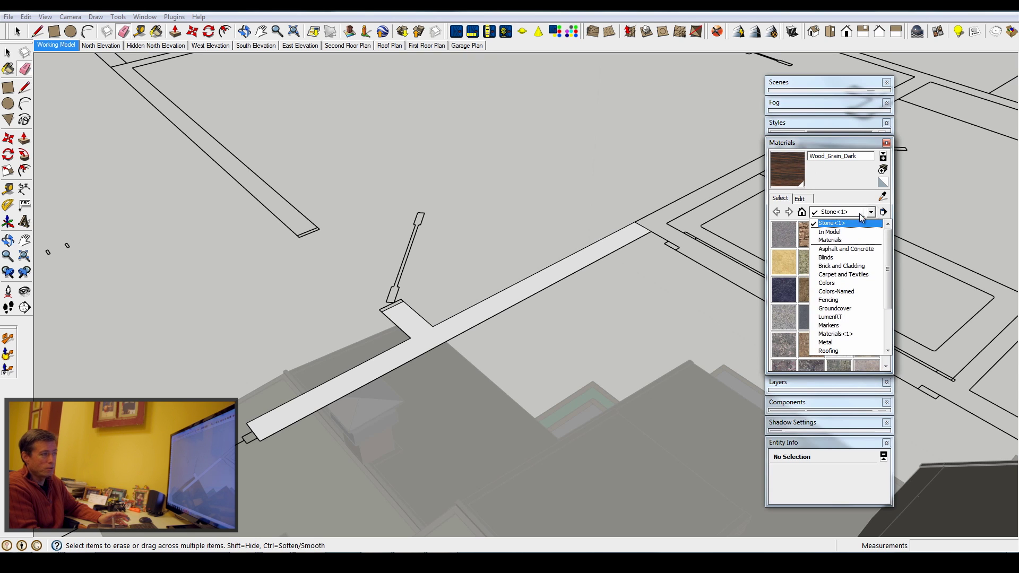
left_click(833, 285)
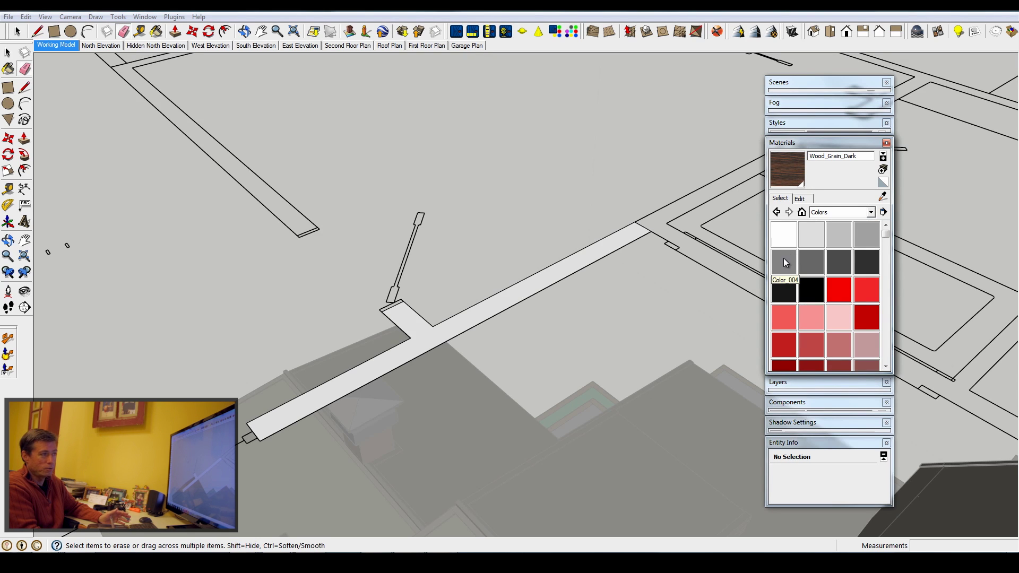
left_click(840, 261)
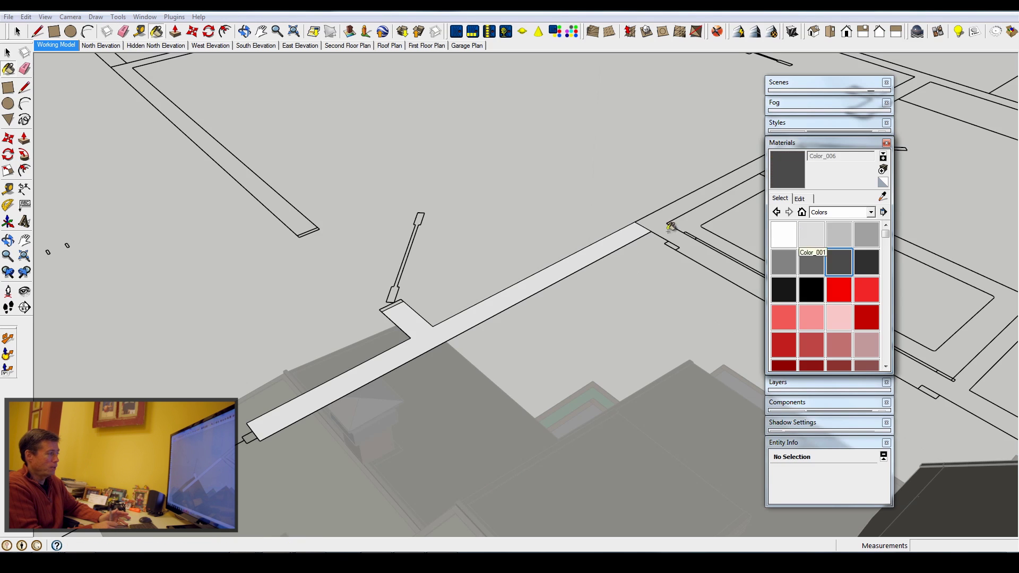
left_click(430, 337)
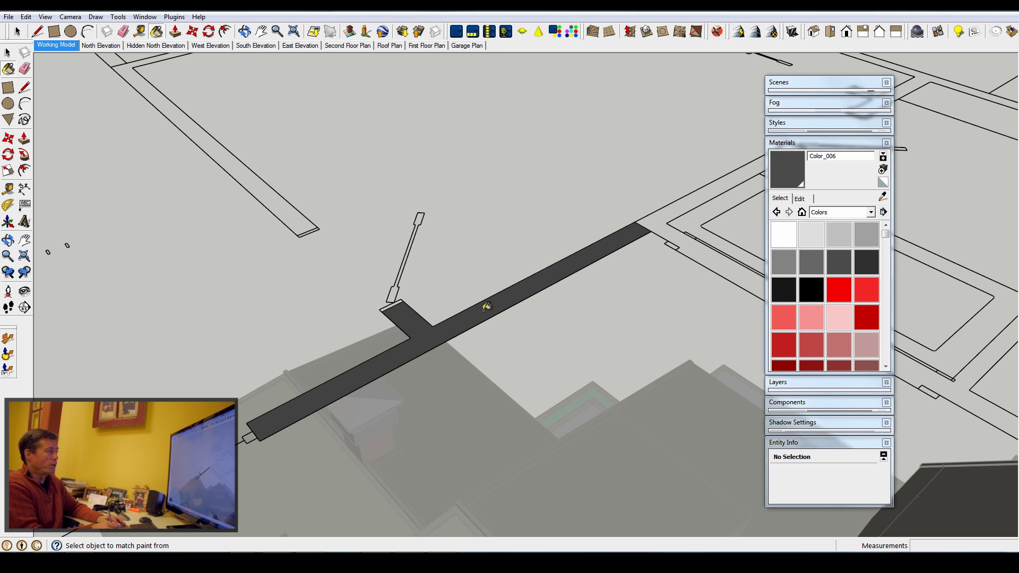
Return to the Working Model scene and close the nested line work groups being edited
scroll(484, 303, "down", 6)
left_click(56, 45)
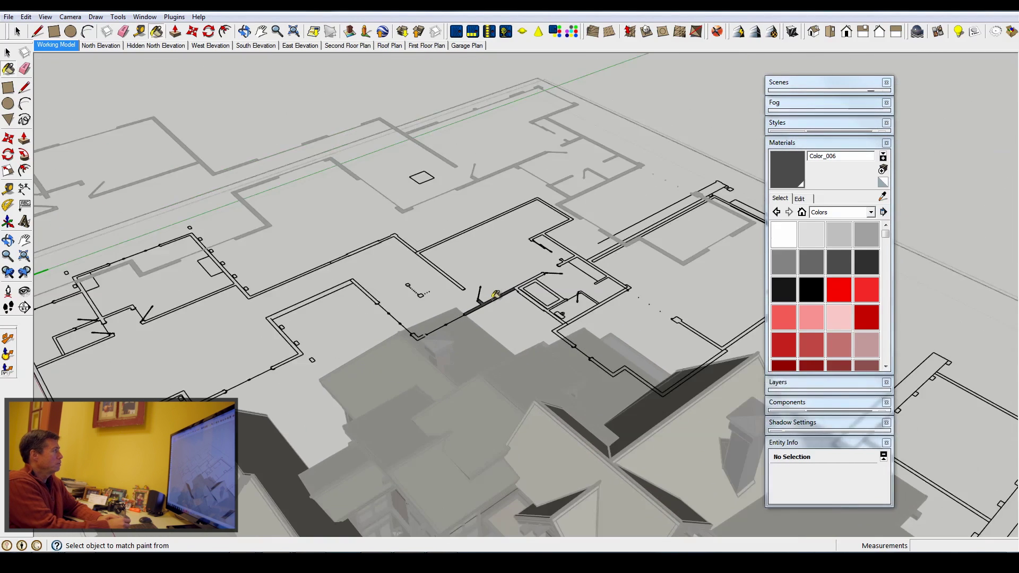
left_click(17, 32)
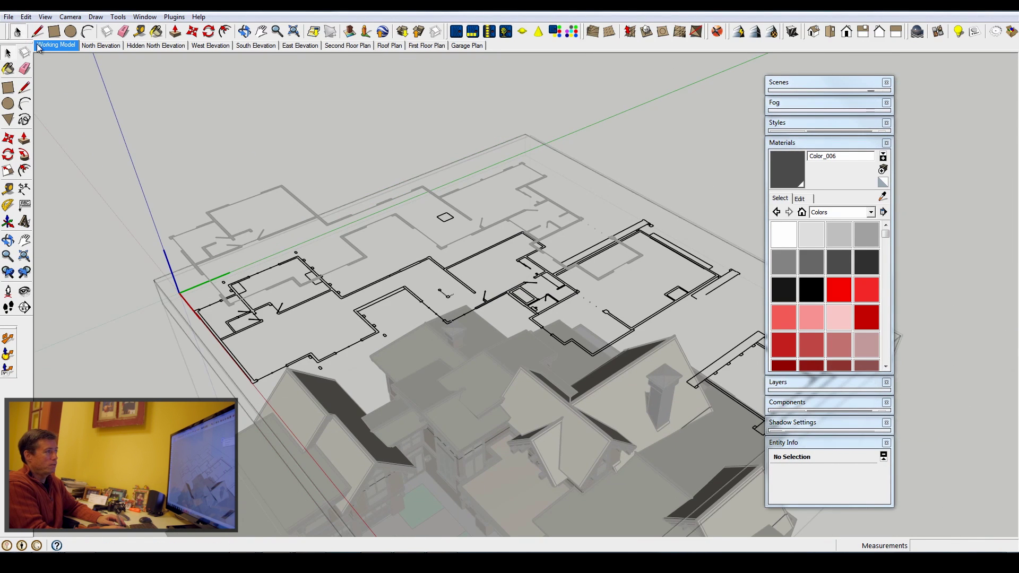
right_click(648, 135)
left_click(664, 142)
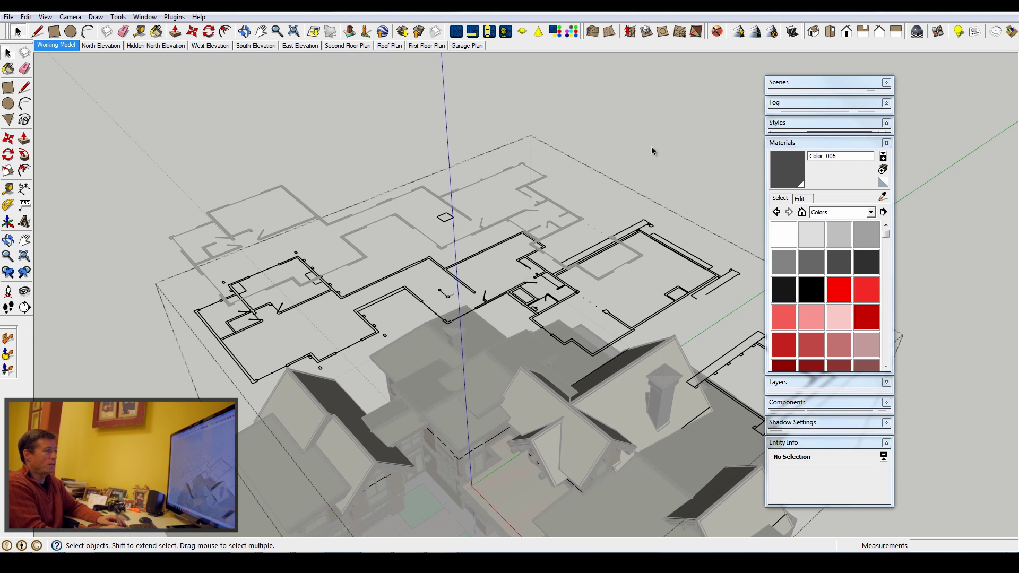
right_click(654, 150)
left_click(674, 157)
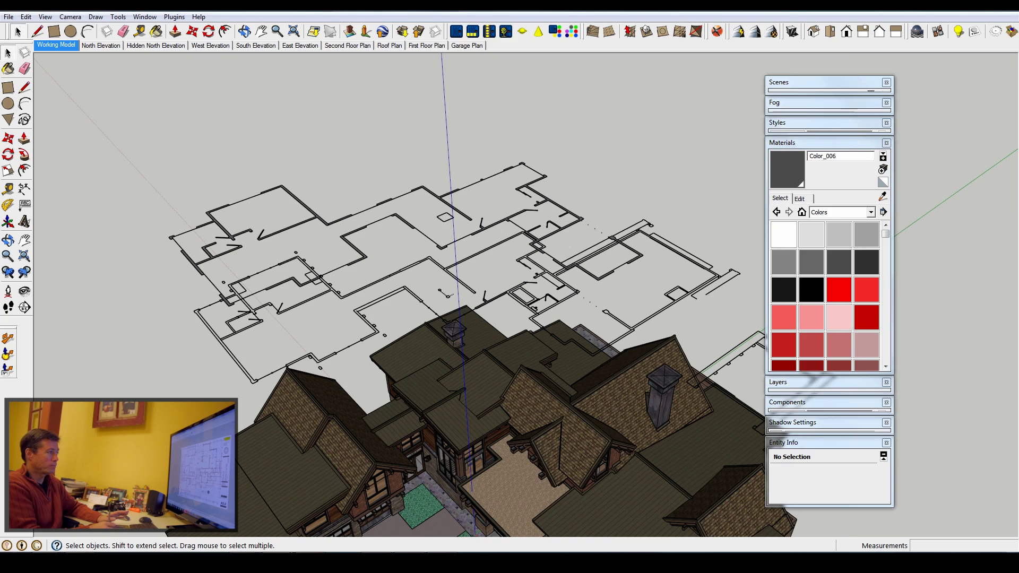
Switch to LayOut to review the first floor plan on sheet A2.2, and return to the SketchUp house model
key("alt+Tab")
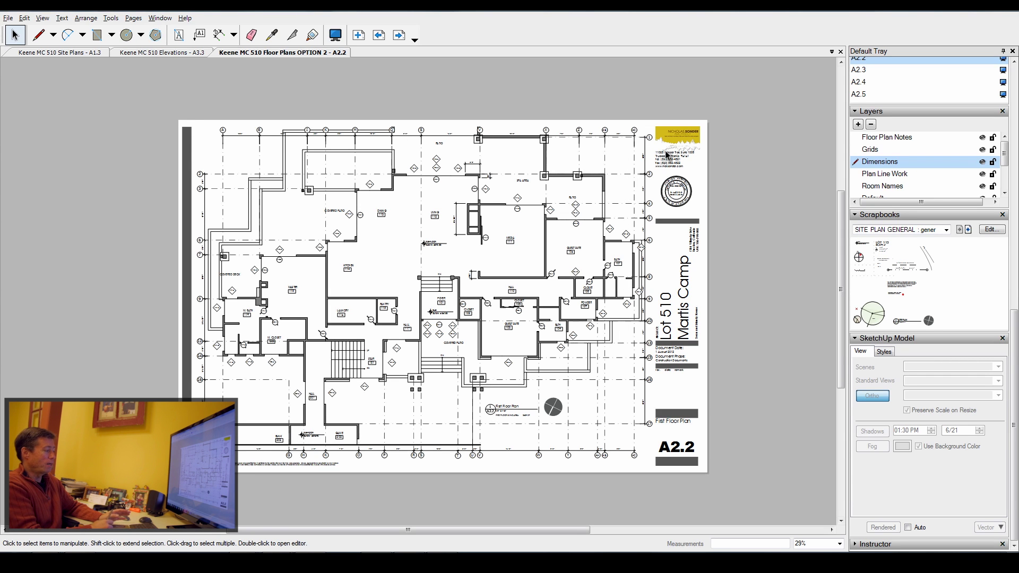
mouse_move(319, 562)
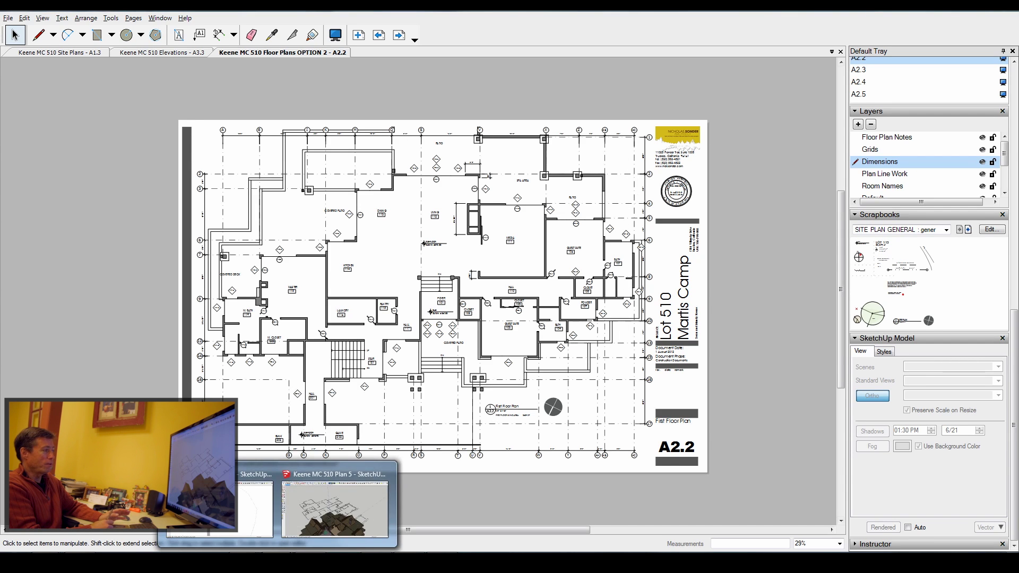
left_click(315, 524)
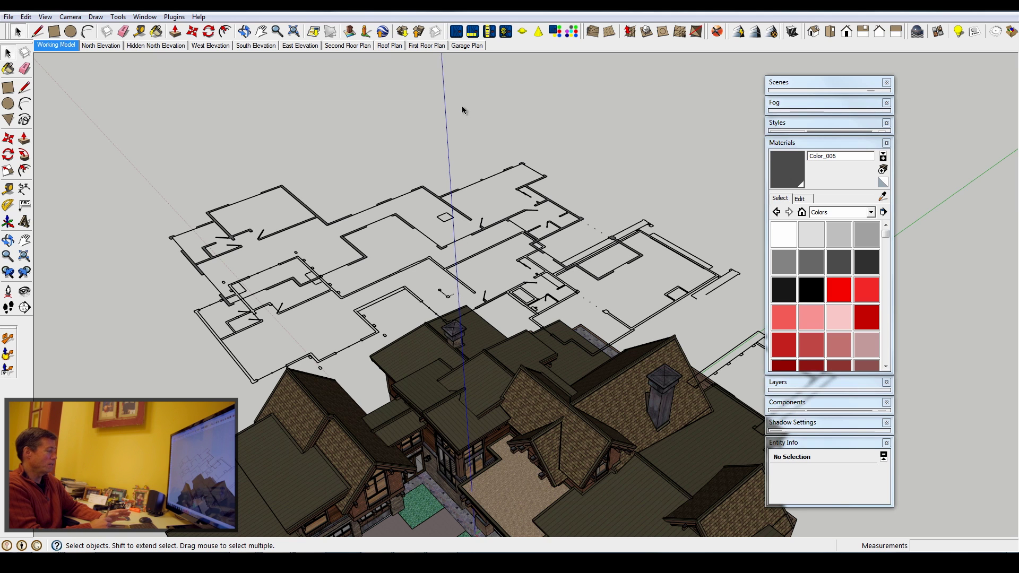
Switch to the file browser and open the Line work for structural model from the project's Drawings > Sketchup folder
key("alt+Tab")
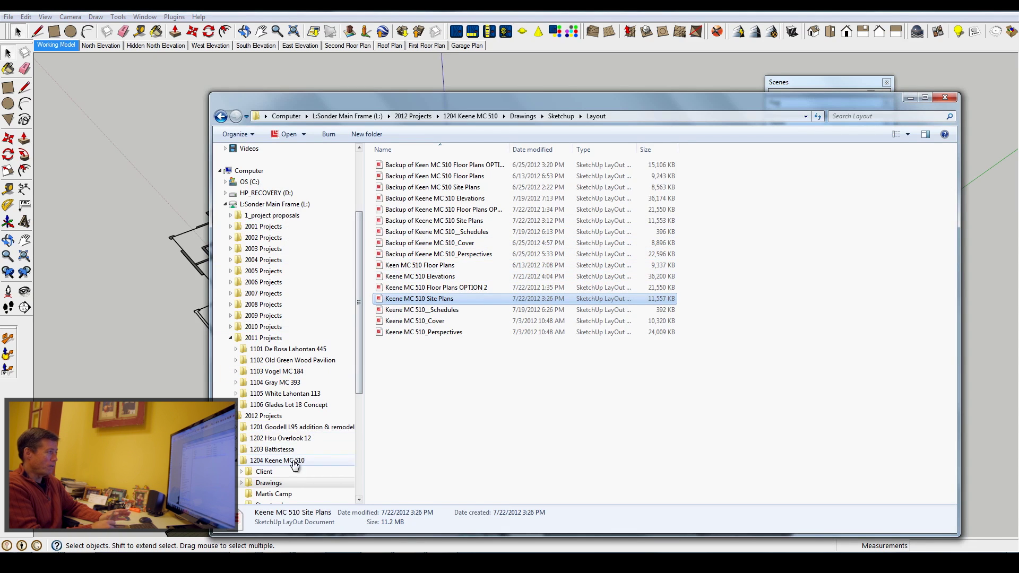
left_click(283, 484)
double_click(406, 209)
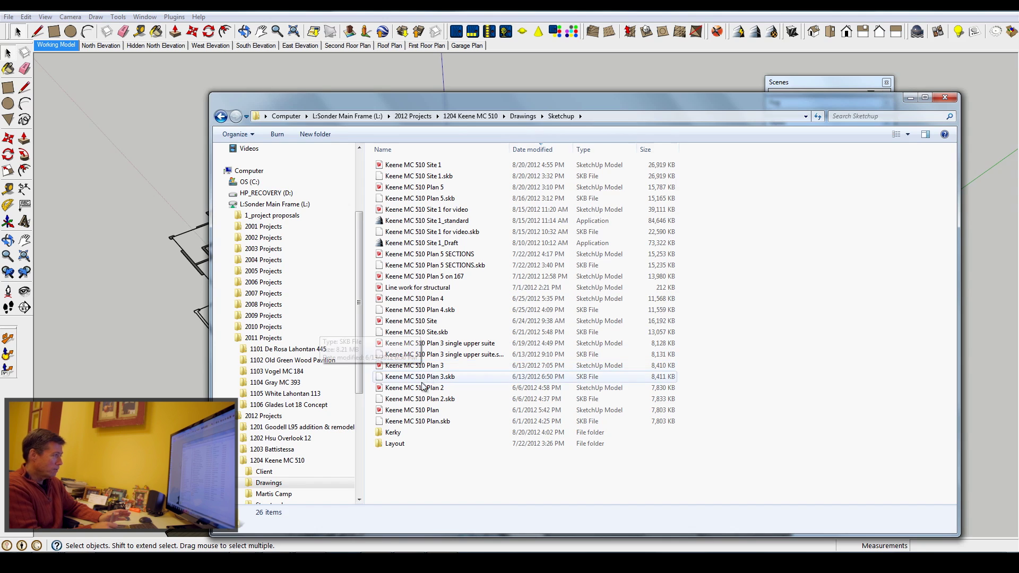
double_click(419, 290)
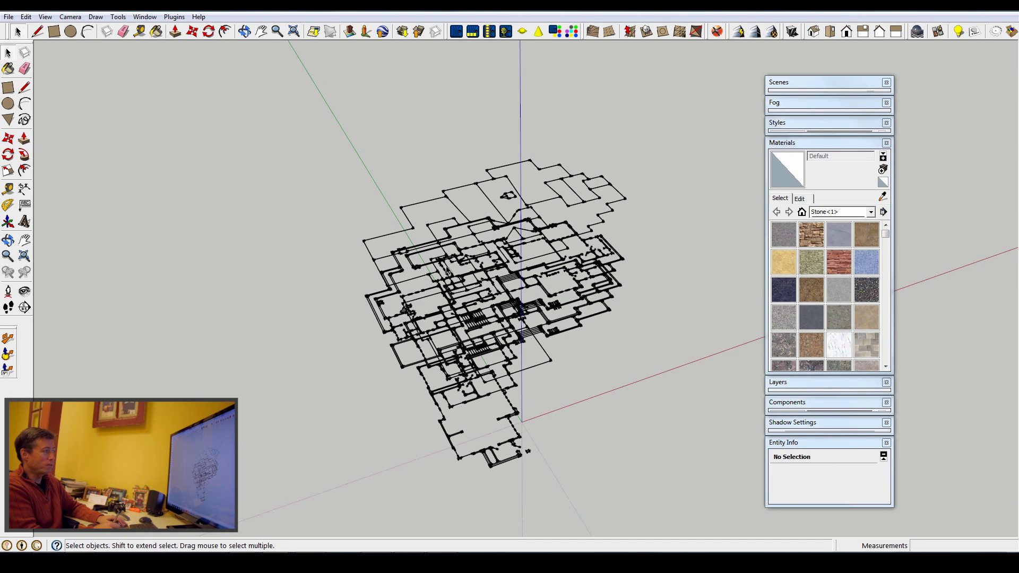
Examine the stacked floor plan line work from several angles, and switch to sheet A2.2 in LayOut
middle_click_drag(459, 389, 346, 323)
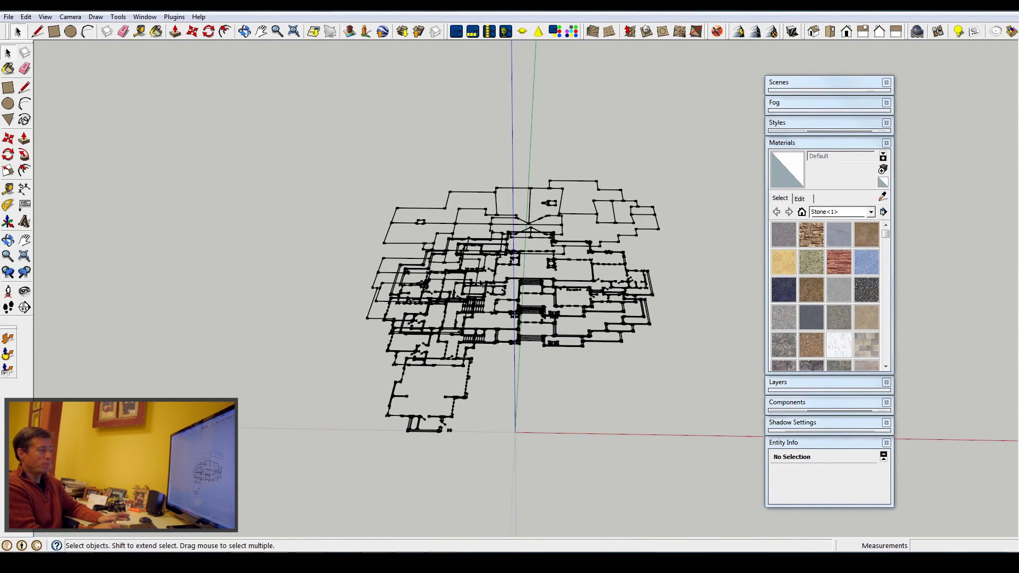
middle_click_drag(463, 390, 530, 329)
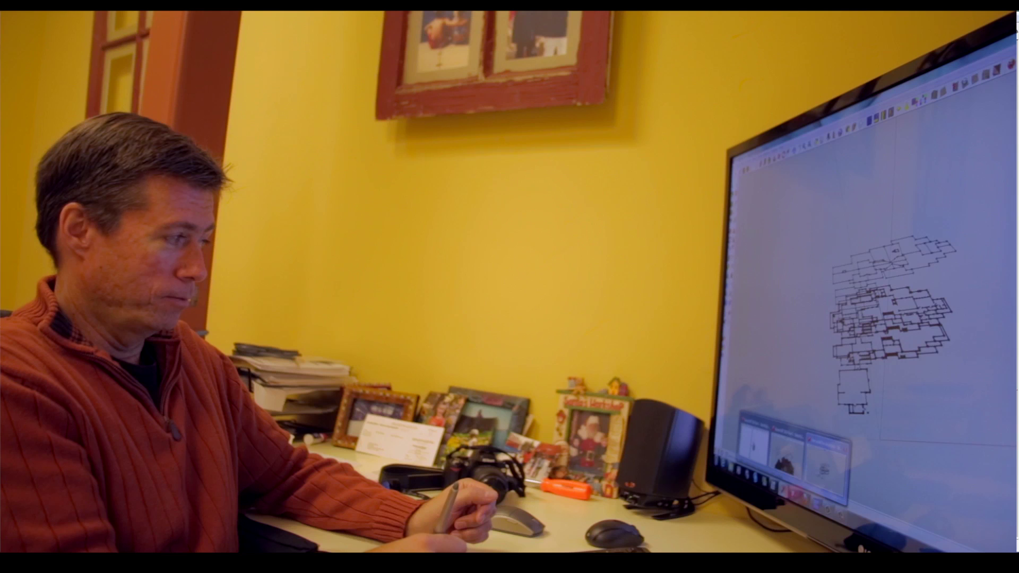
left_click(826, 467)
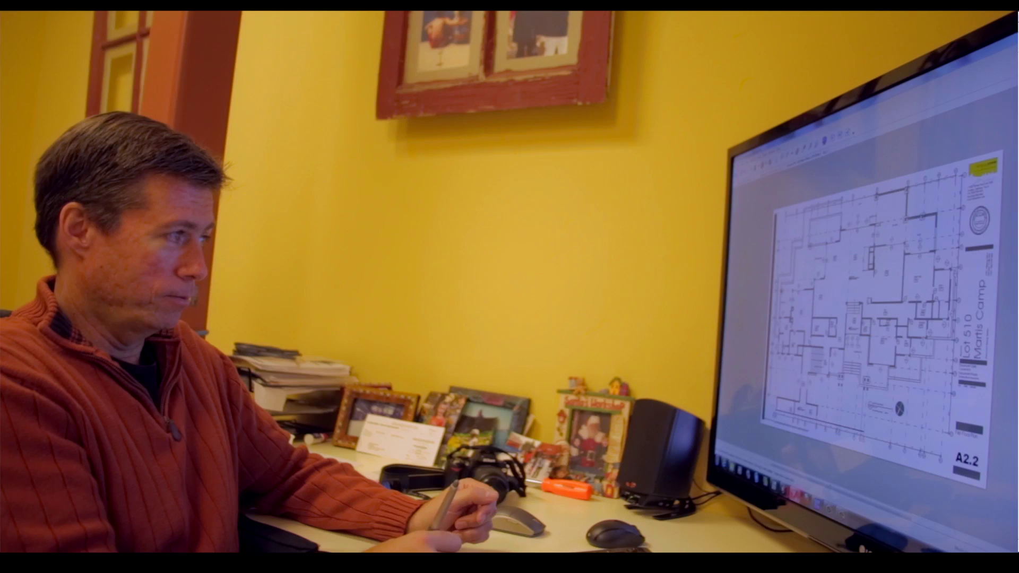